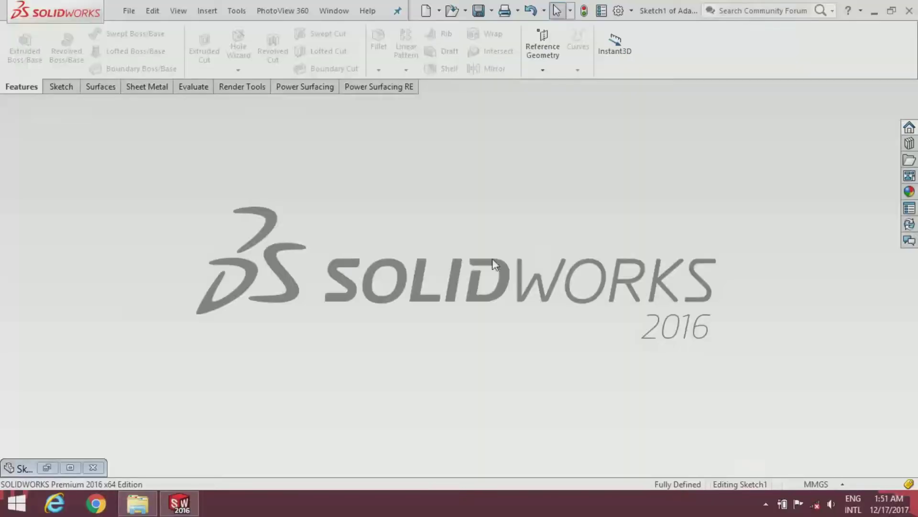
Step: Create a new part and start a sketch on the Right Plane
left_click(426, 10)
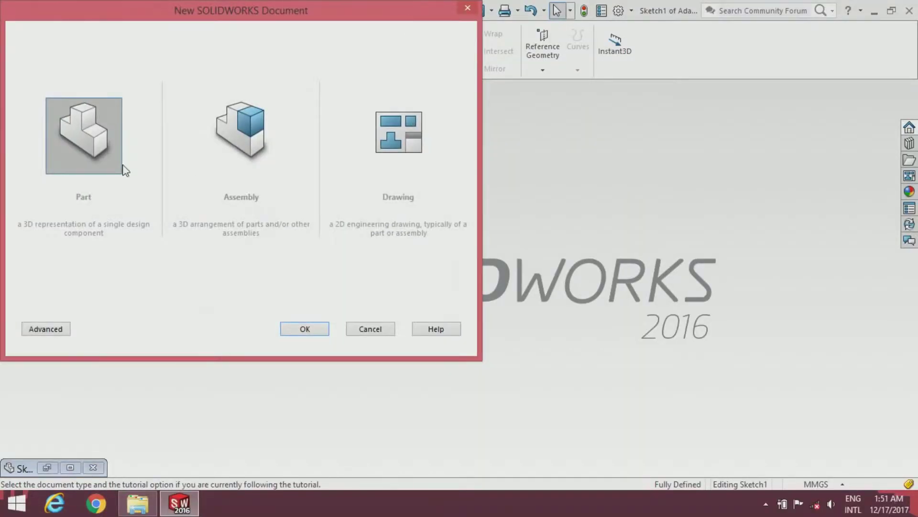
left_click(302, 329)
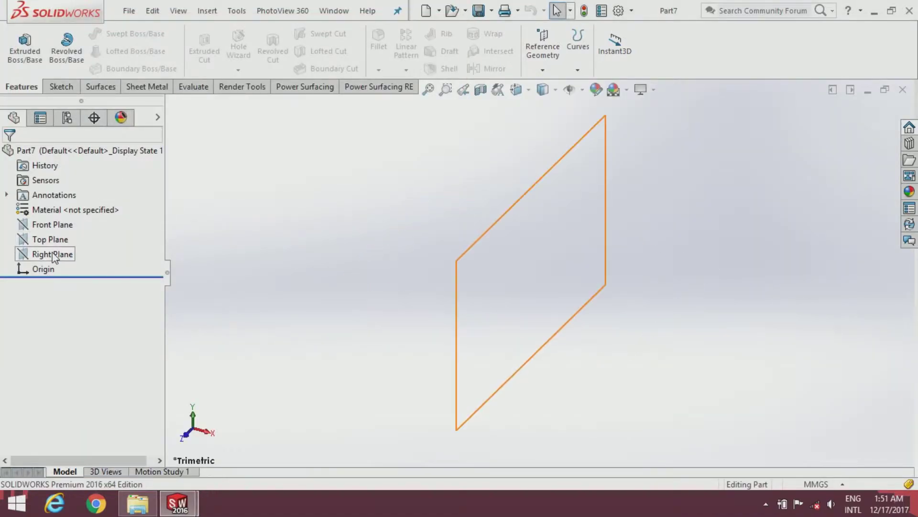
left_click(56, 254)
left_click(67, 233)
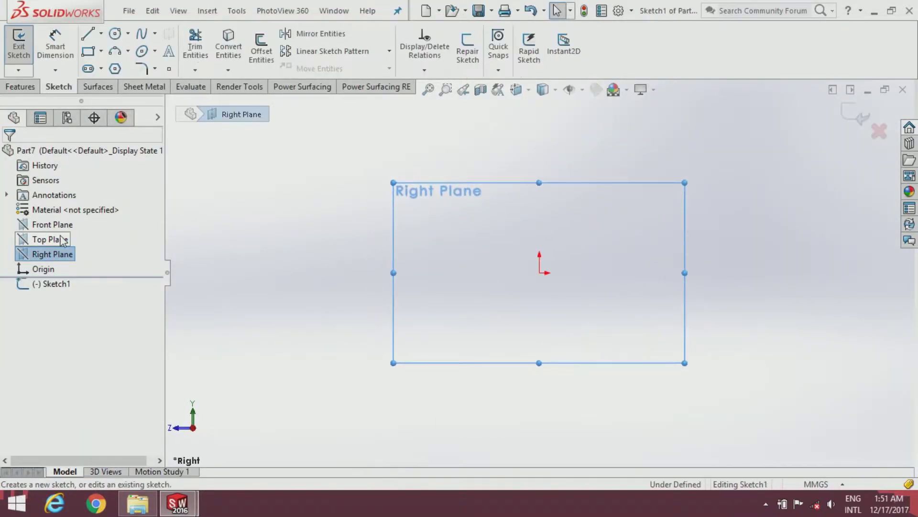
Step: Draw a vertical construction centerline rising straight up from the origin
left_click(104, 35)
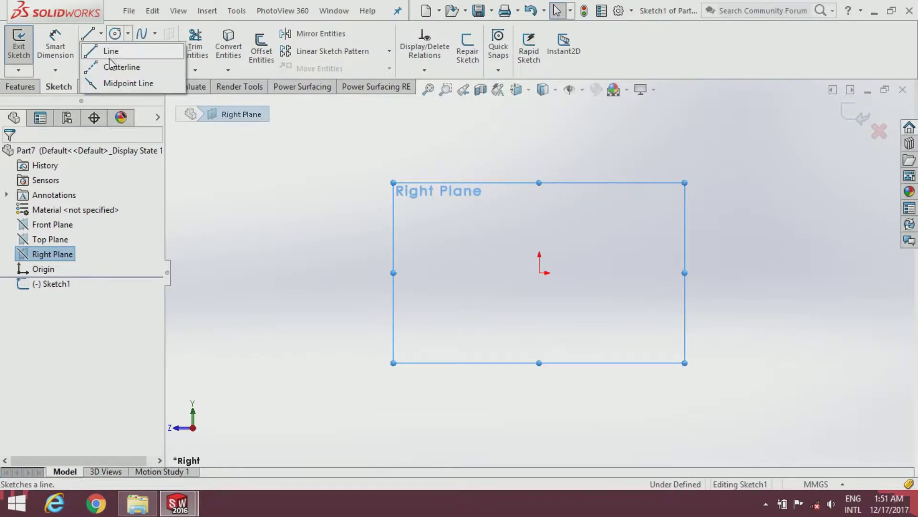
left_click(123, 68)
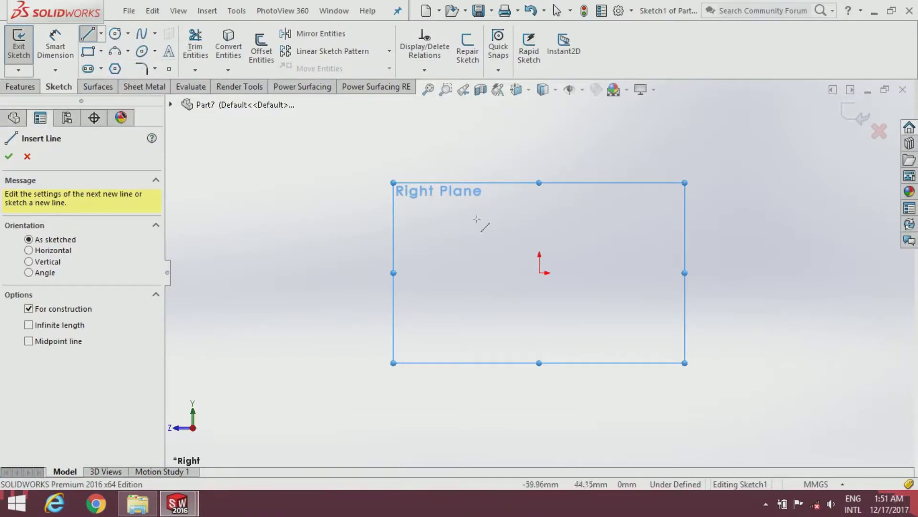
left_click(540, 272)
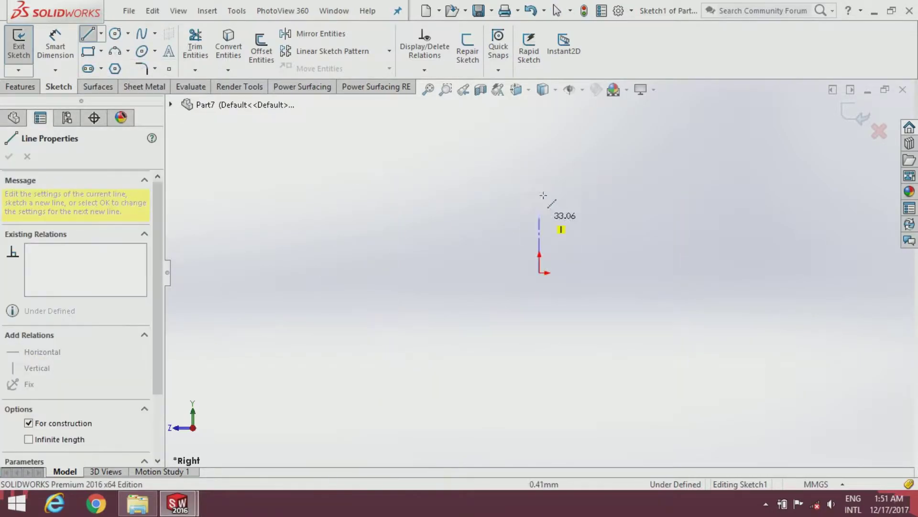
left_click(543, 126)
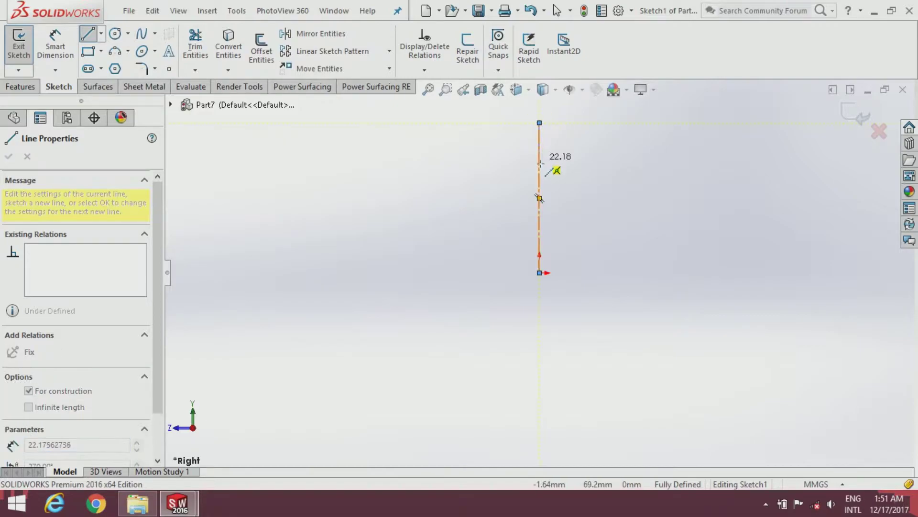
key("Escape")
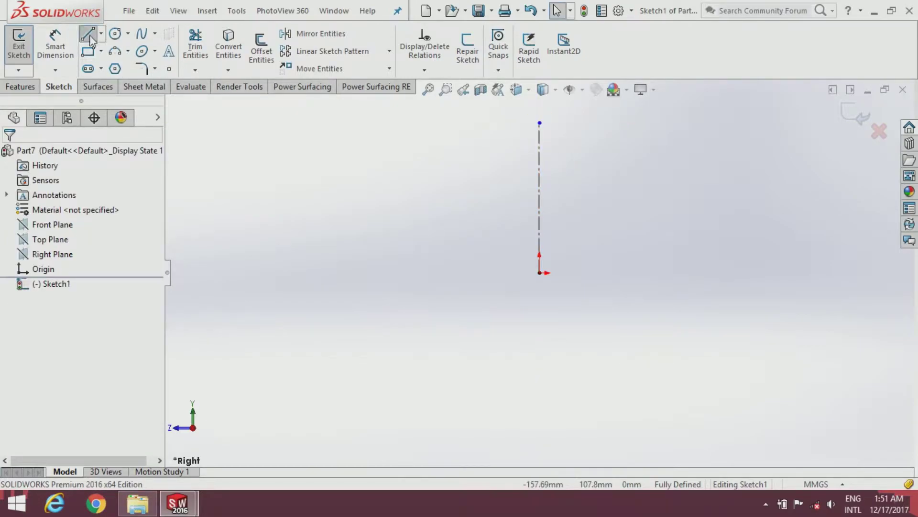
left_click(88, 34)
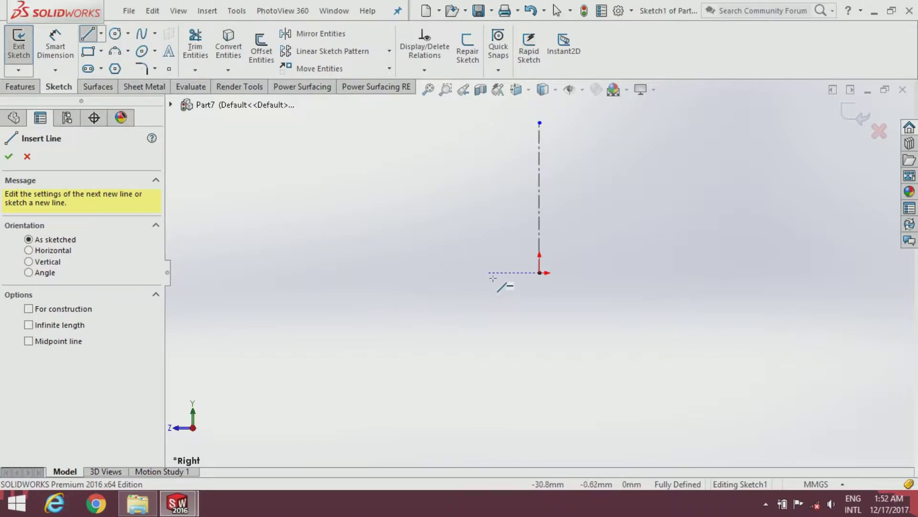
Step: Draw the bottom, step, left side and top edges of the outline, dropping into the notch
left_click(463, 273)
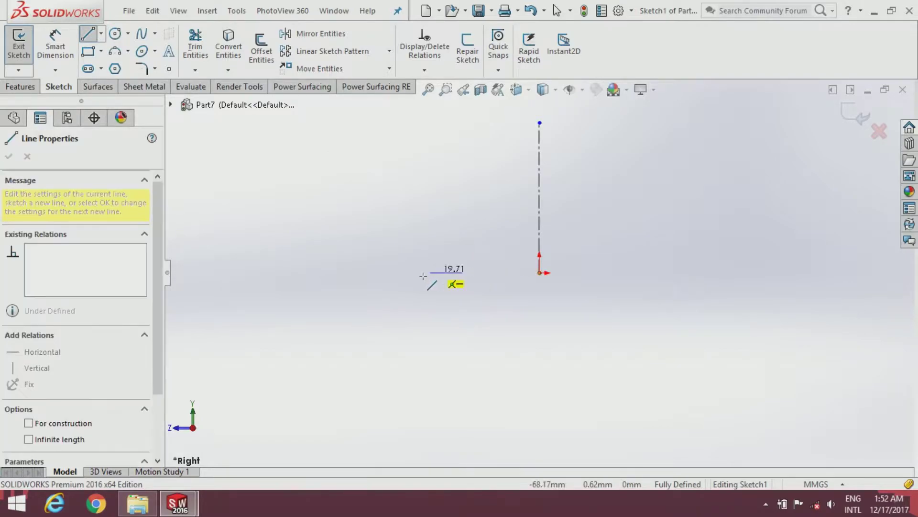
left_click(403, 273)
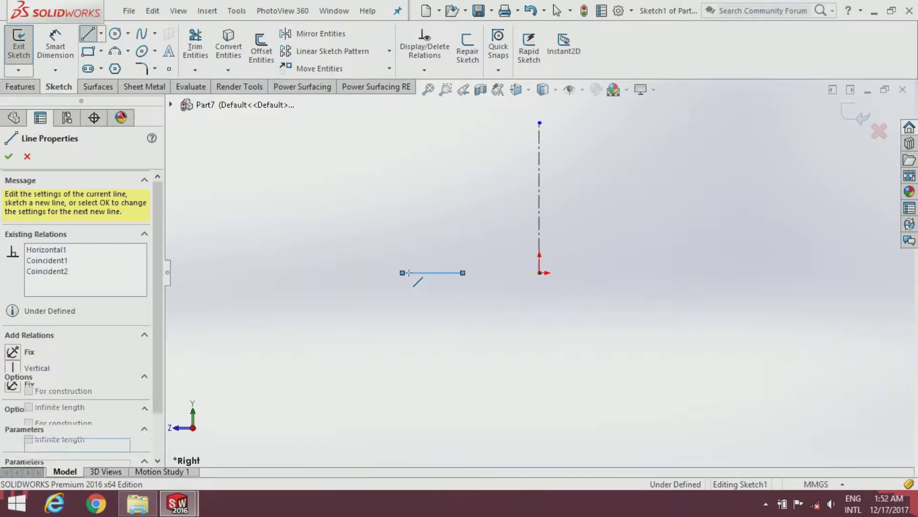
left_click(402, 237)
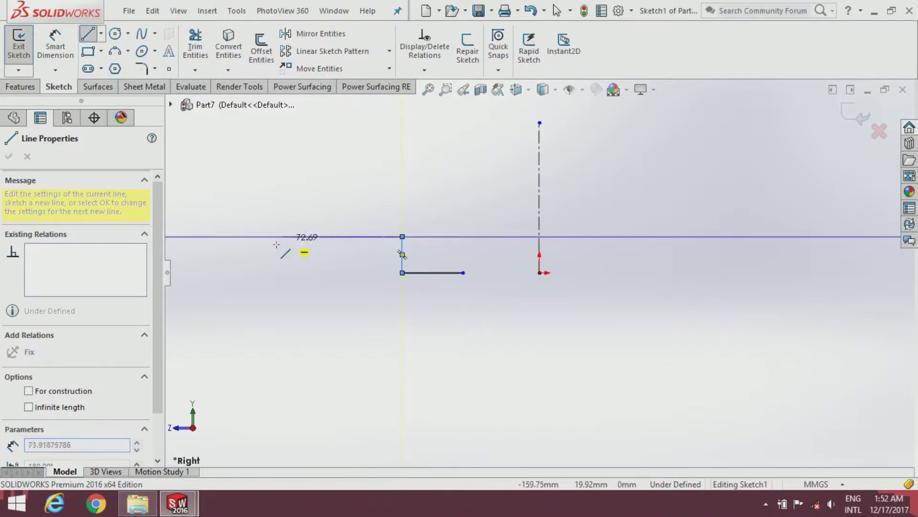
left_click(230, 236)
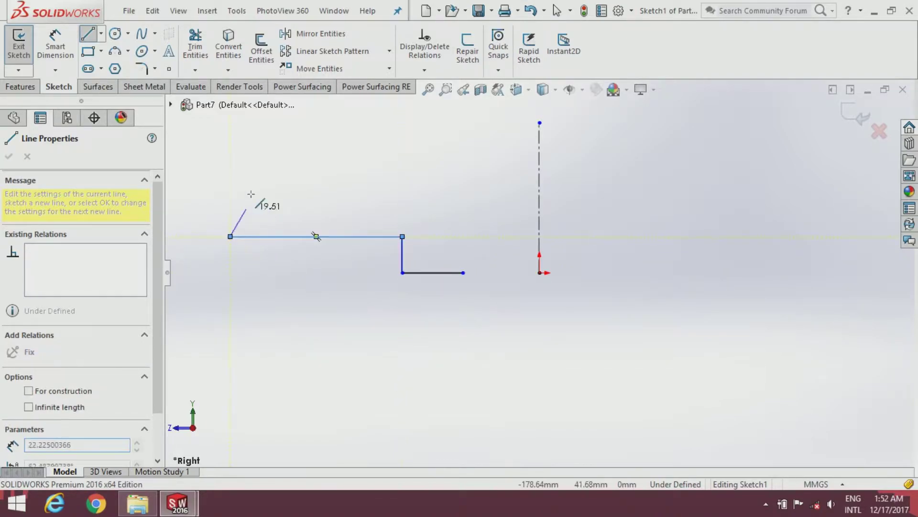
left_click(230, 137)
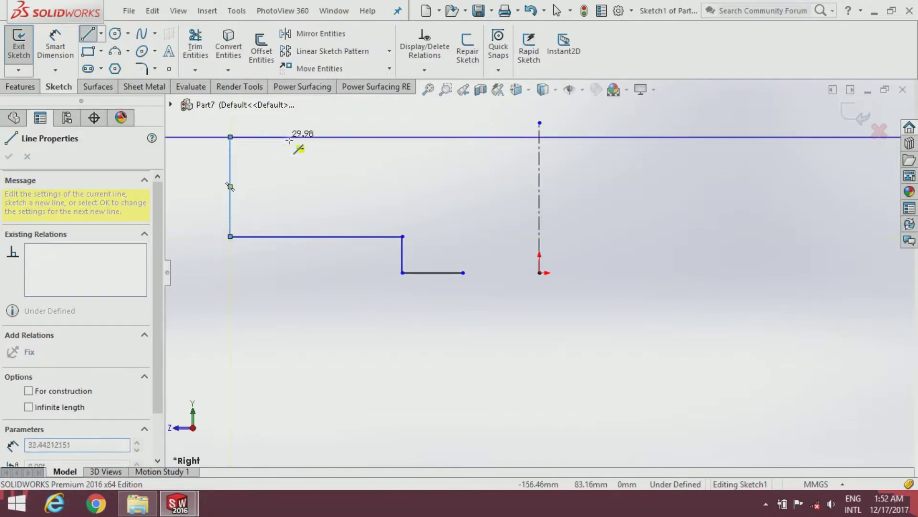
left_click(293, 137)
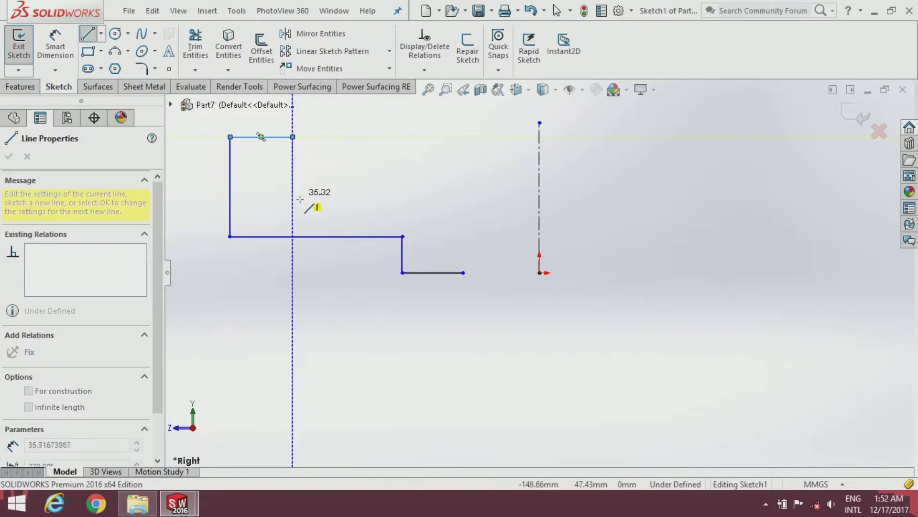
left_click(293, 214)
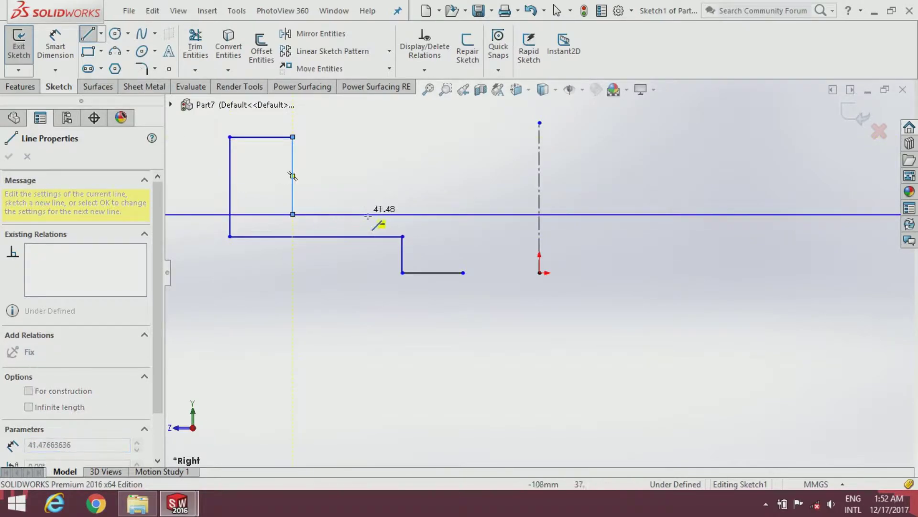
Step: Draw the notch floor and right-side steps, closing the outline at its start point
left_click(403, 215)
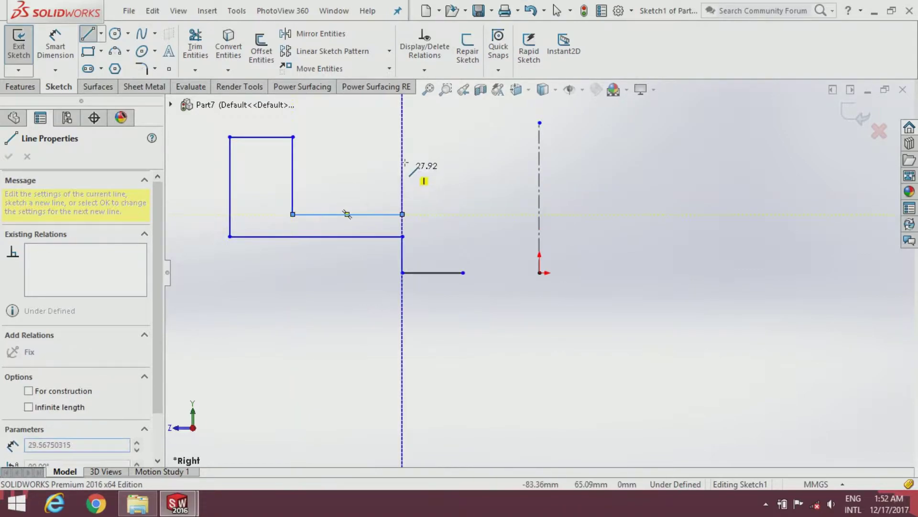
left_click(403, 137)
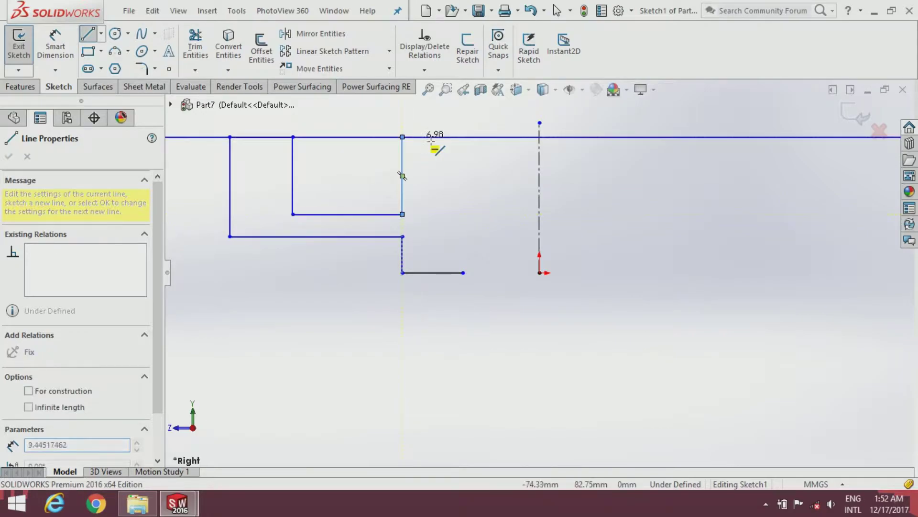
left_click(484, 137)
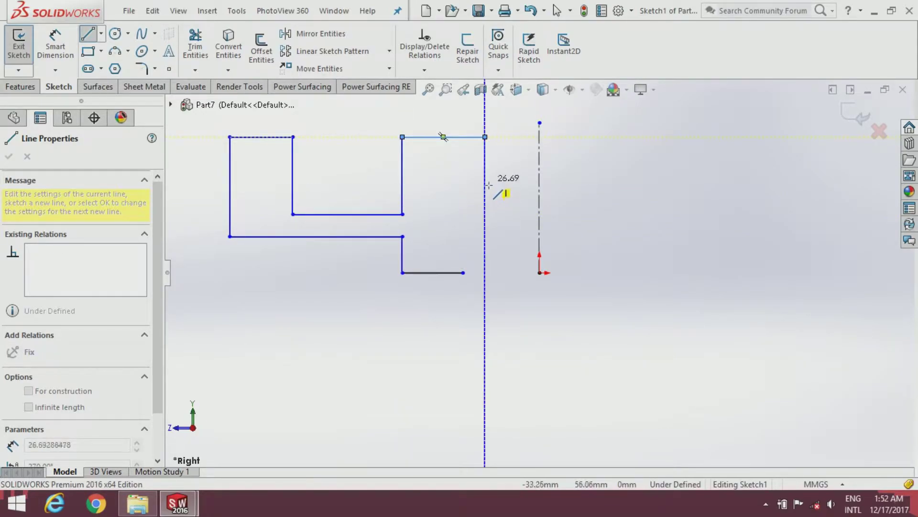
left_click(484, 186)
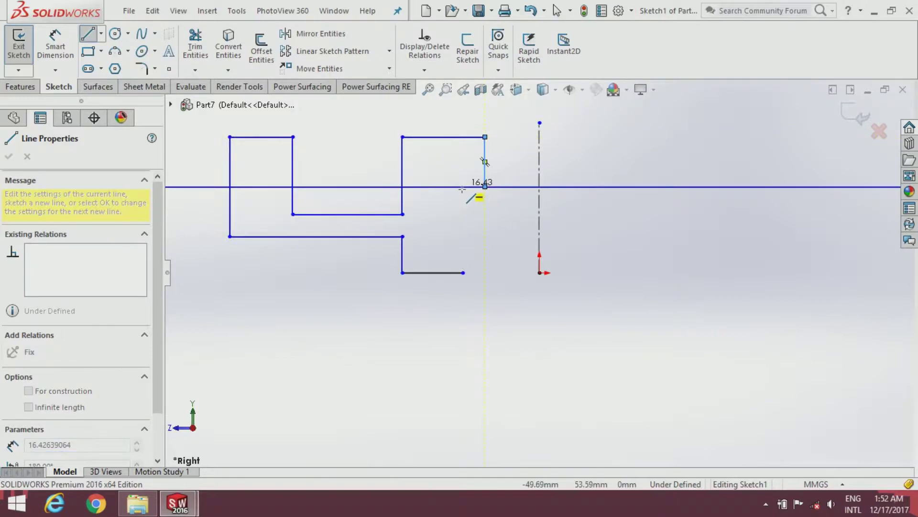
left_click(462, 186)
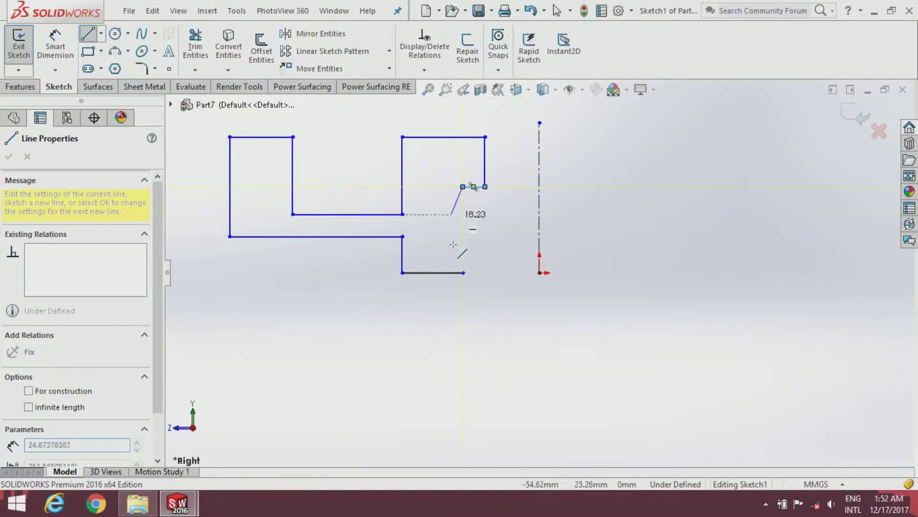
left_click(467, 278)
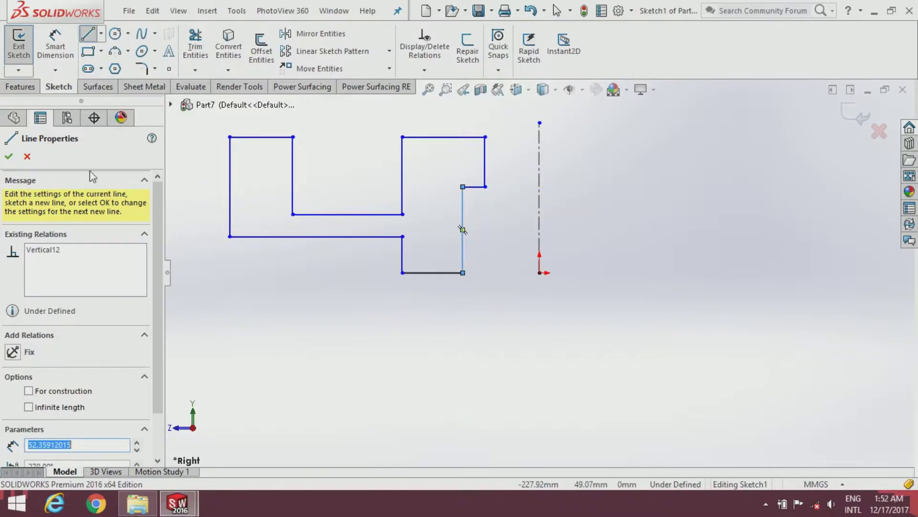
left_click(9, 157)
key("Escape")
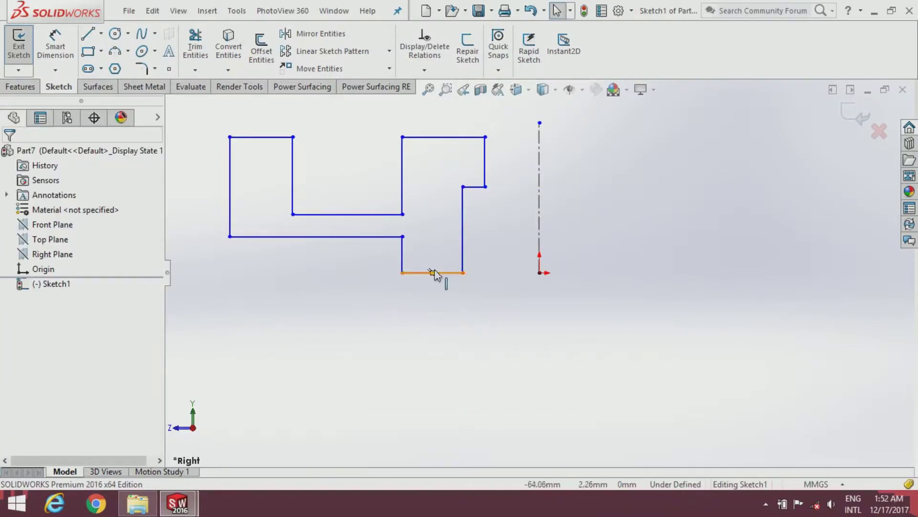
left_click(446, 274)
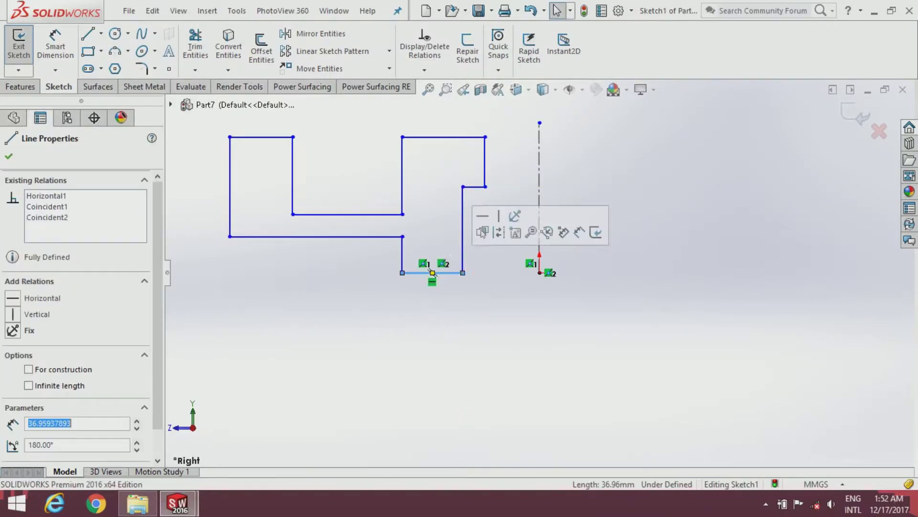
left_click(472, 282)
left_click(463, 273)
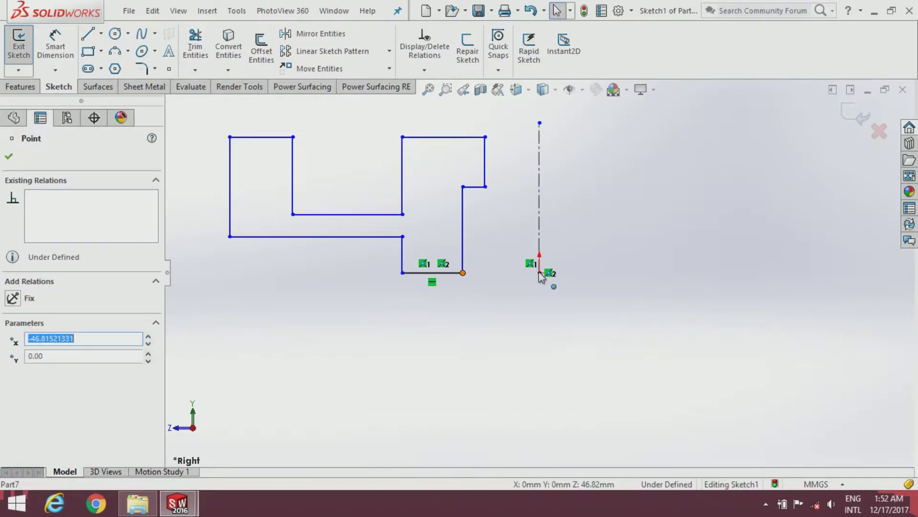
key("Escape")
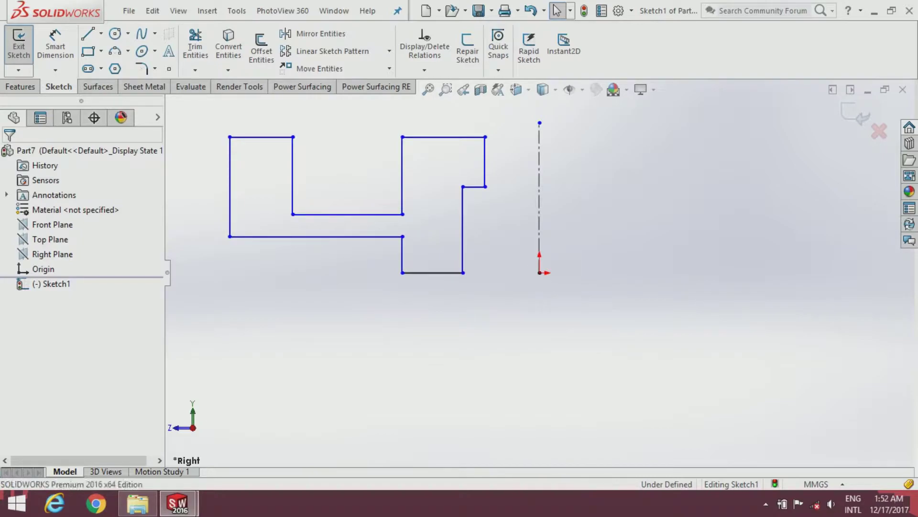
left_click(540, 273)
left_click(463, 273, "ctrl")
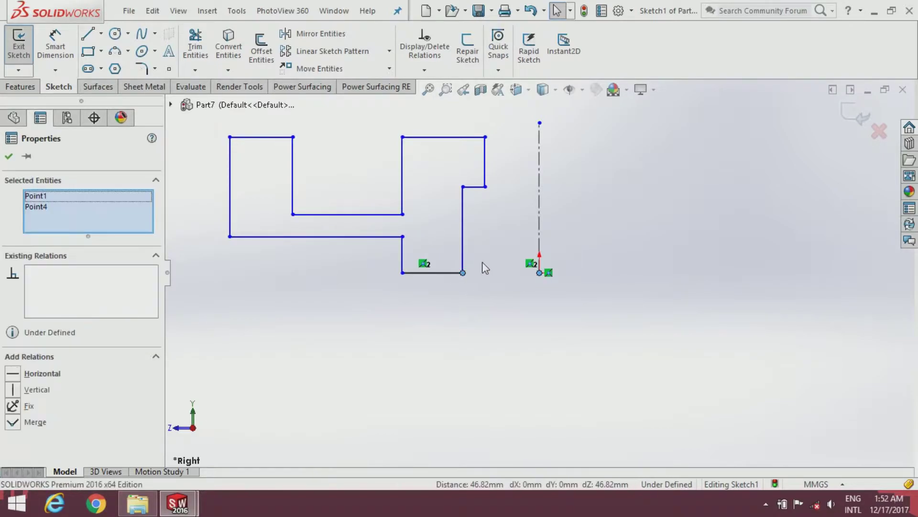
left_click(497, 241)
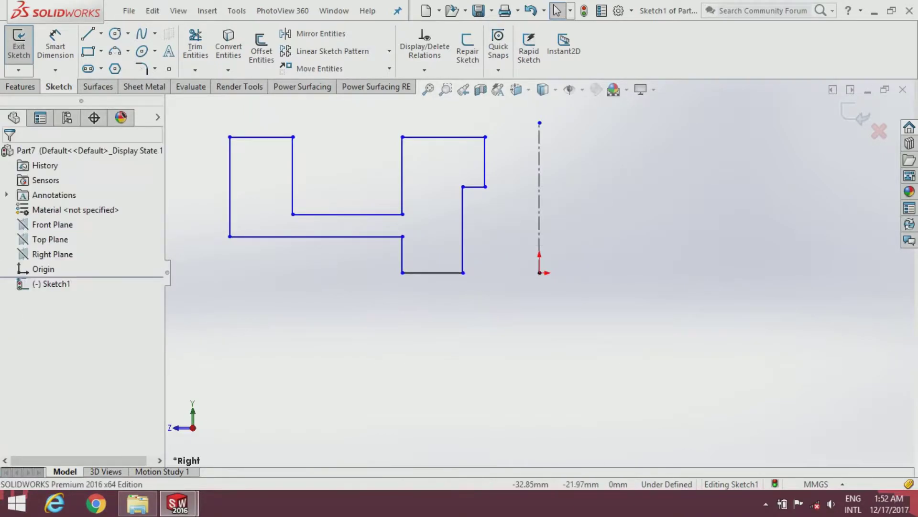
Step: Dimension the overall width from the left edge to the origin as 77.50
left_click(55, 45)
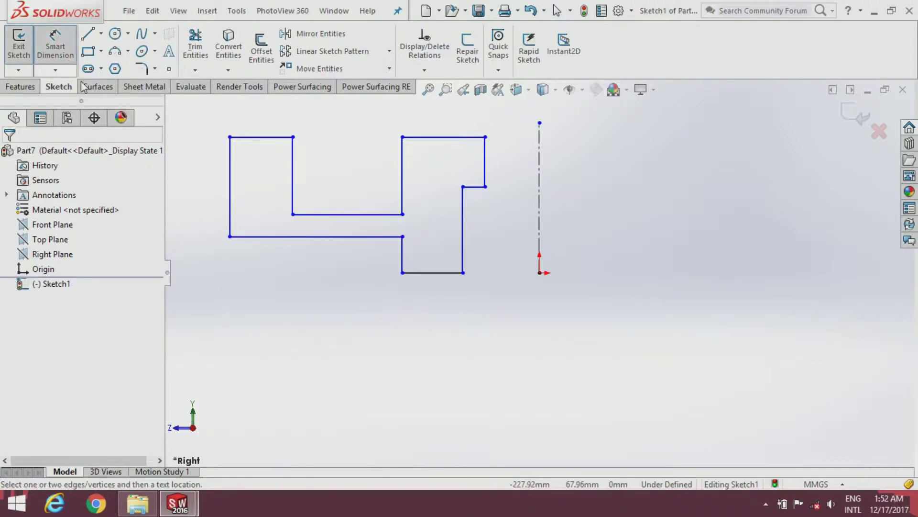
left_click(231, 197)
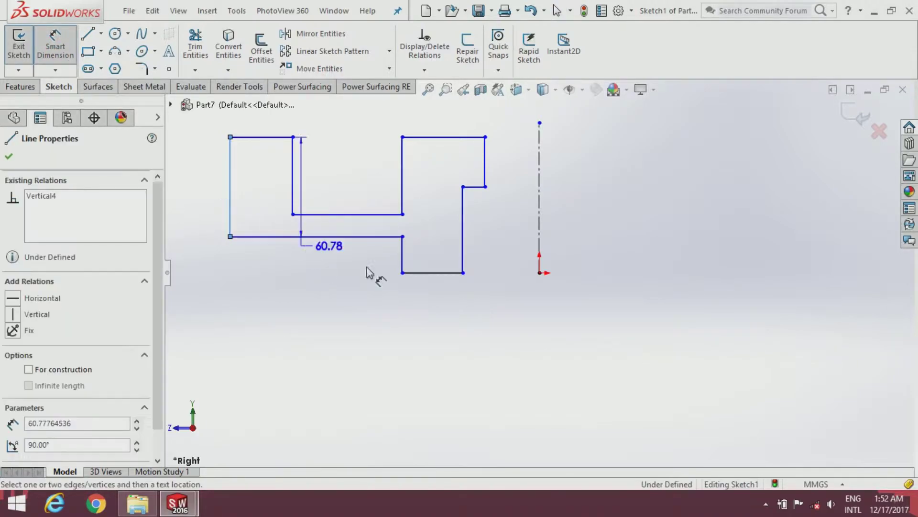
left_click(540, 272)
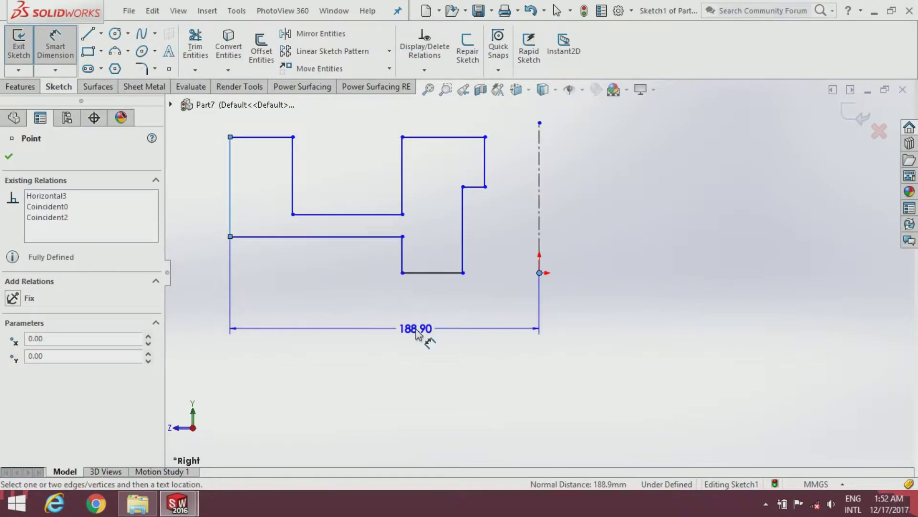
left_click(416, 333)
type("77.")
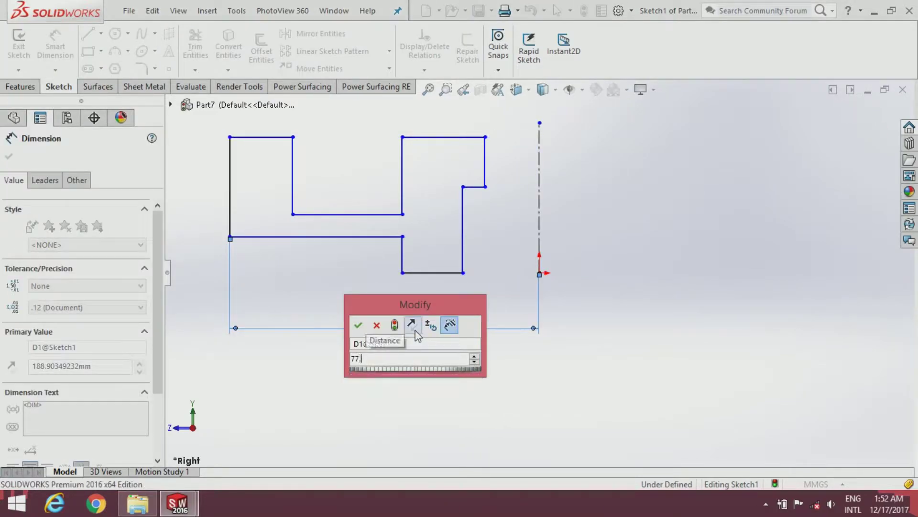
type("5")
key("Return")
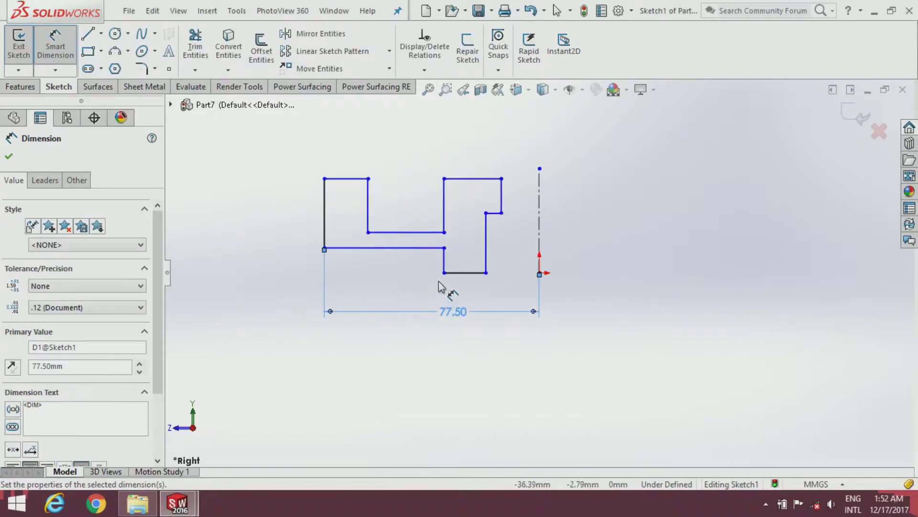
left_click(271, 233)
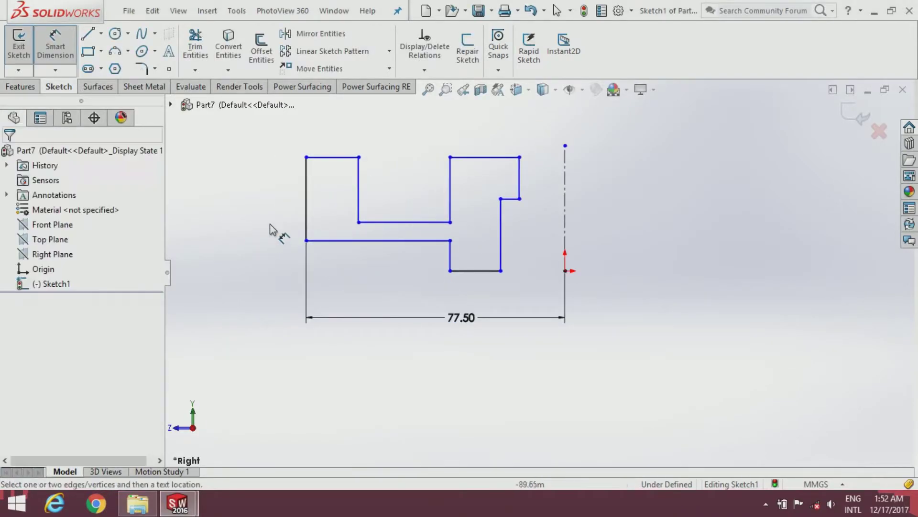
Step: Set the left edge height to 21 and the short step height to 6
left_click(307, 196)
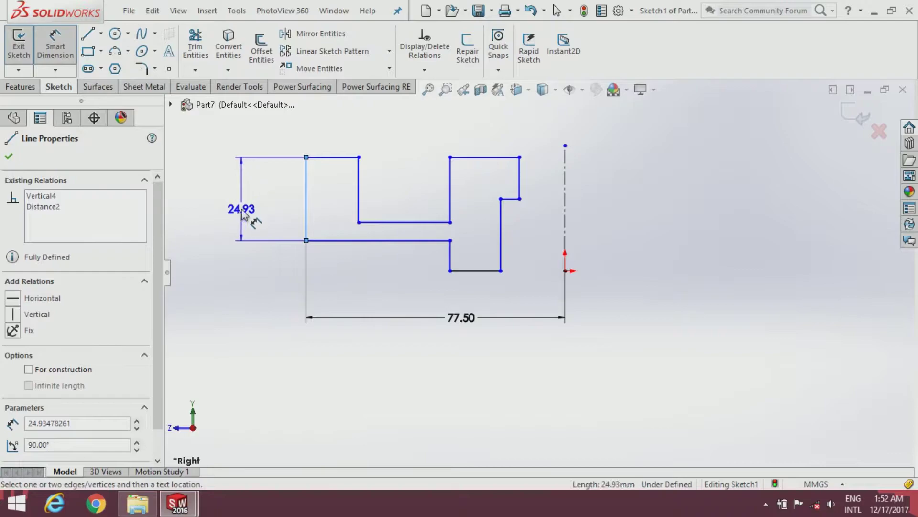
left_click(242, 211)
type("21")
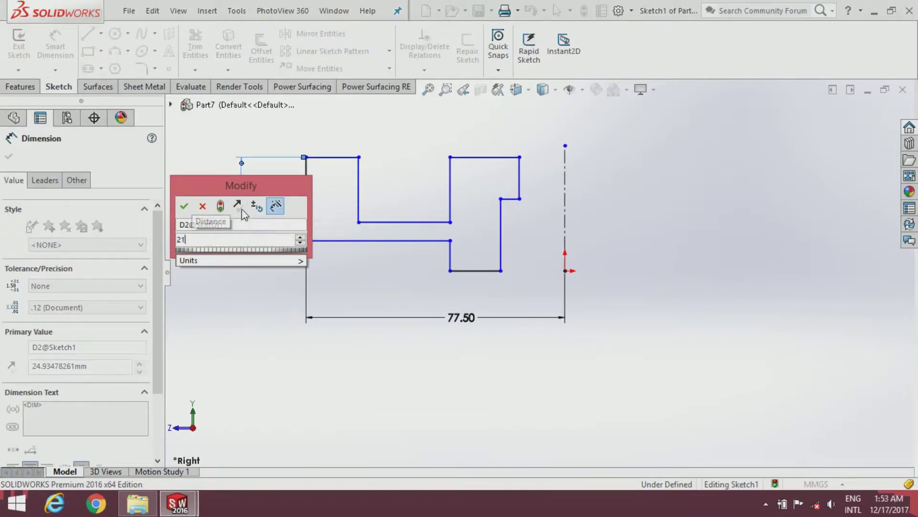
key("Return")
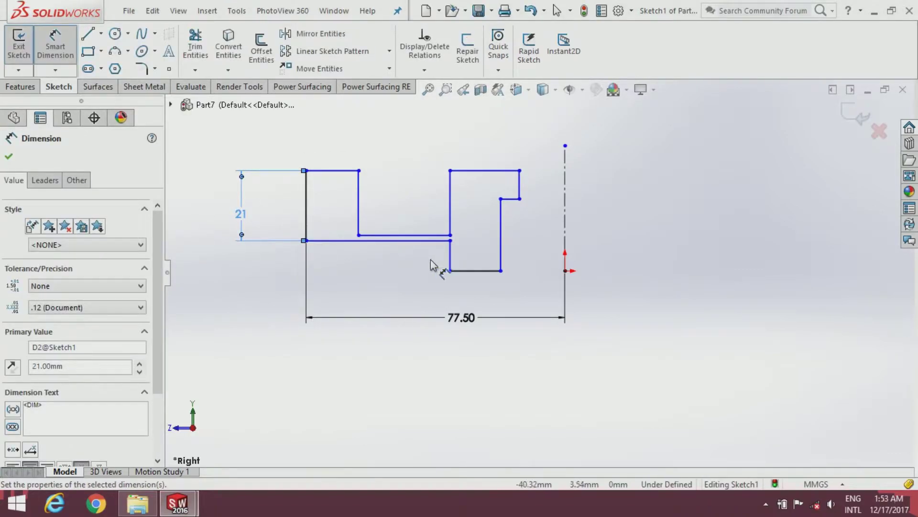
left_click(433, 266)
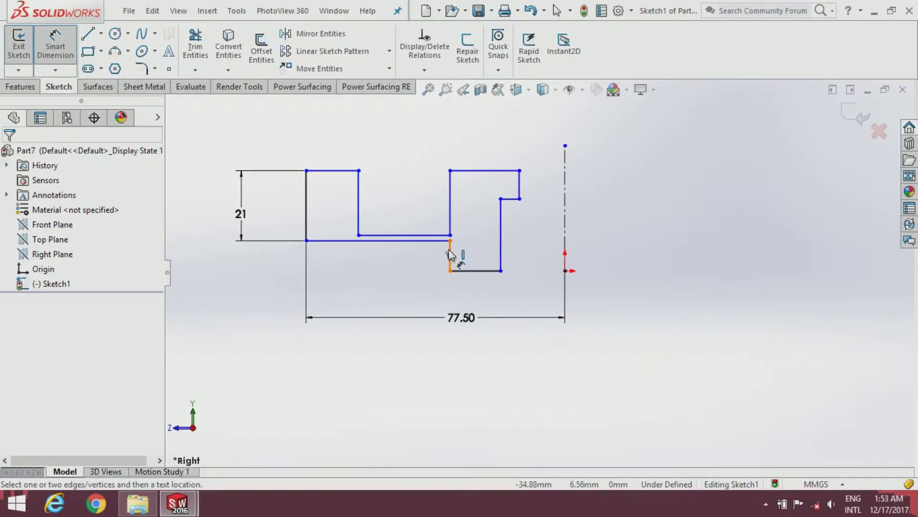
left_click(451, 256)
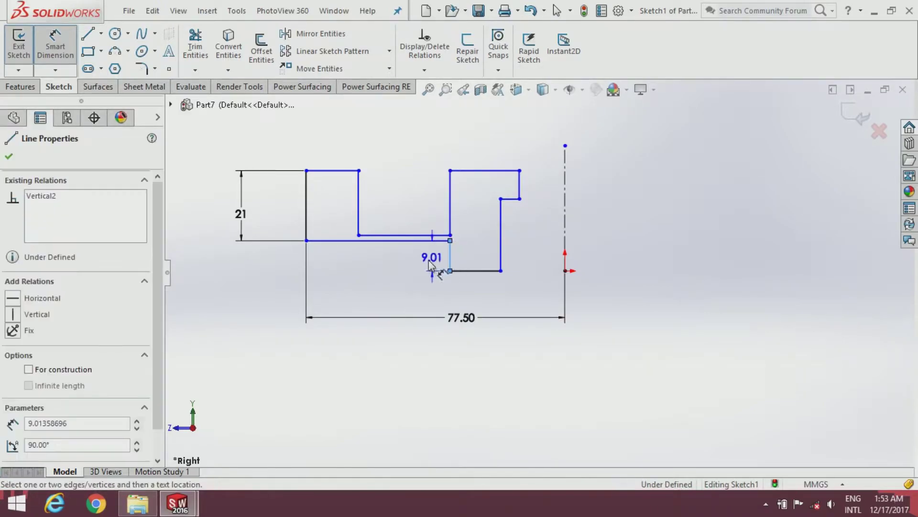
left_click(424, 263)
type("6")
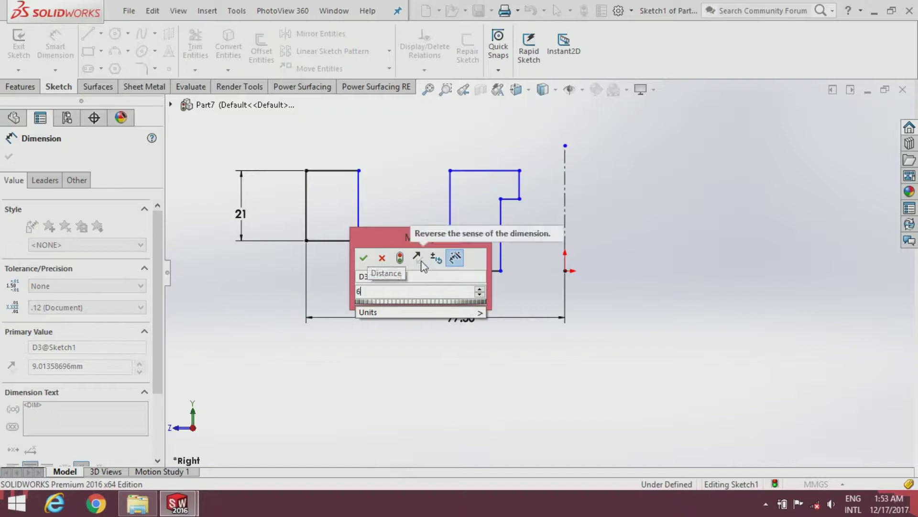
key("Return")
left_click(400, 294)
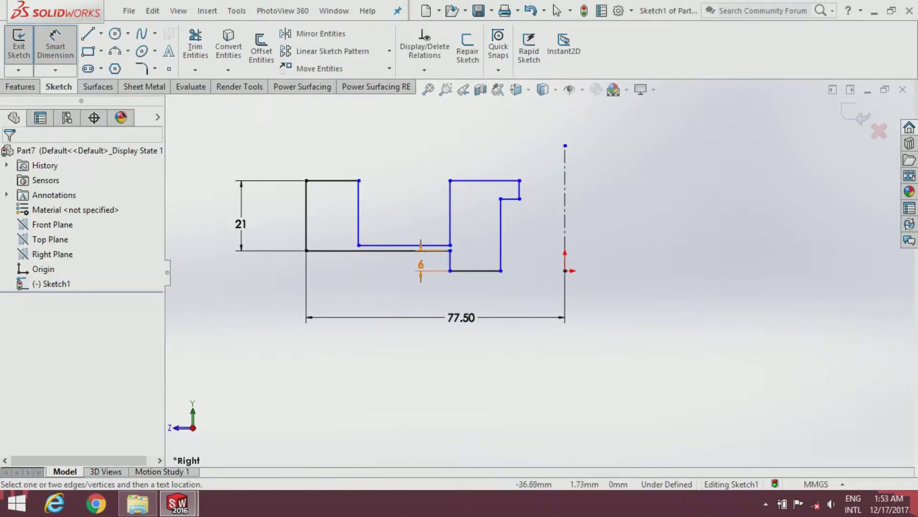
Step: Set the right vertical line heights to 15 and 12
left_click(503, 252)
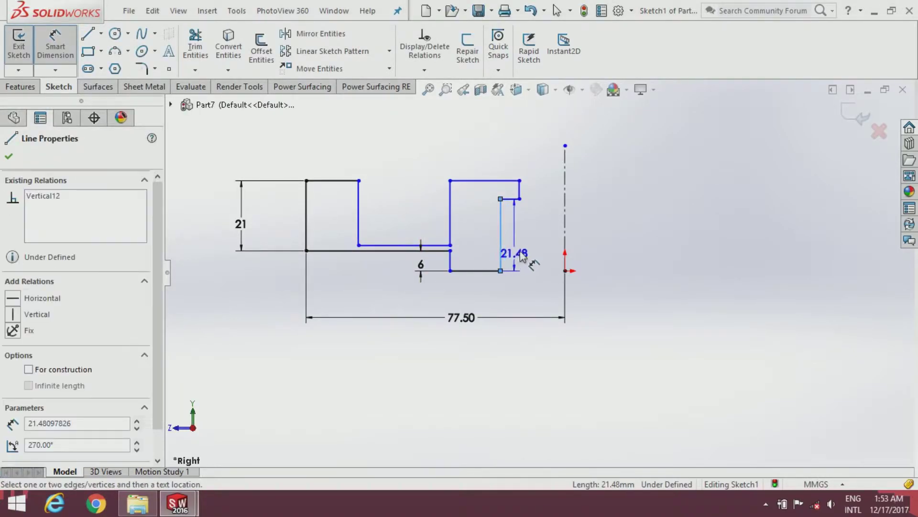
left_click(527, 252)
type("15")
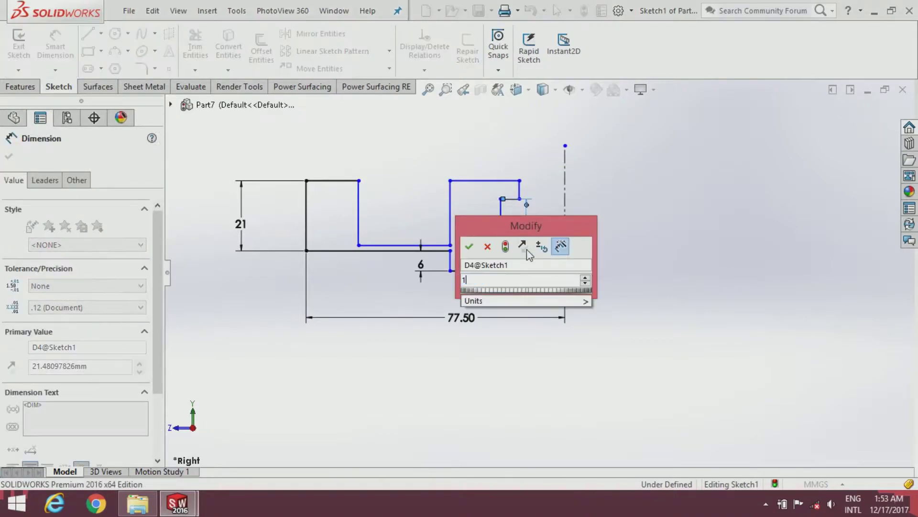
key("Return")
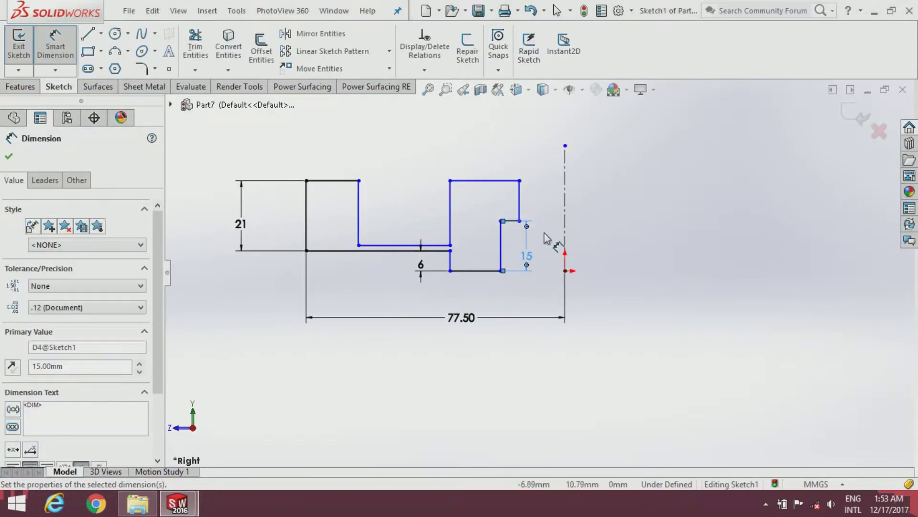
left_click(520, 197)
left_click(535, 197)
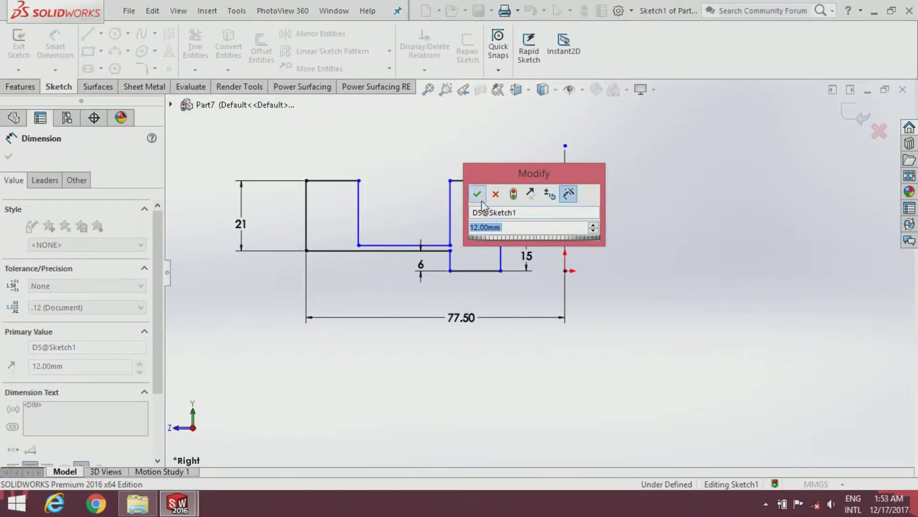
left_click(477, 193)
left_click(495, 295)
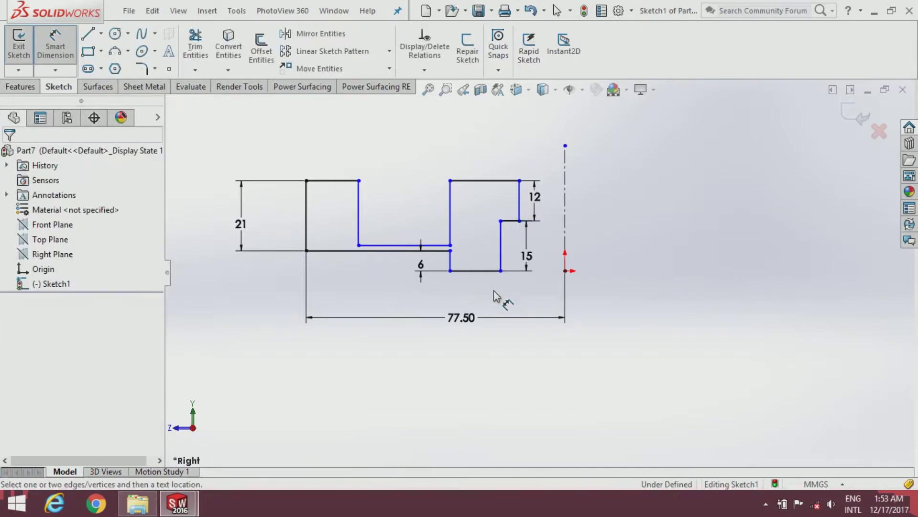
Step: Dimension the 15 mm line 26.50 and the 6 mm step line 40 from the axis
left_click(501, 254)
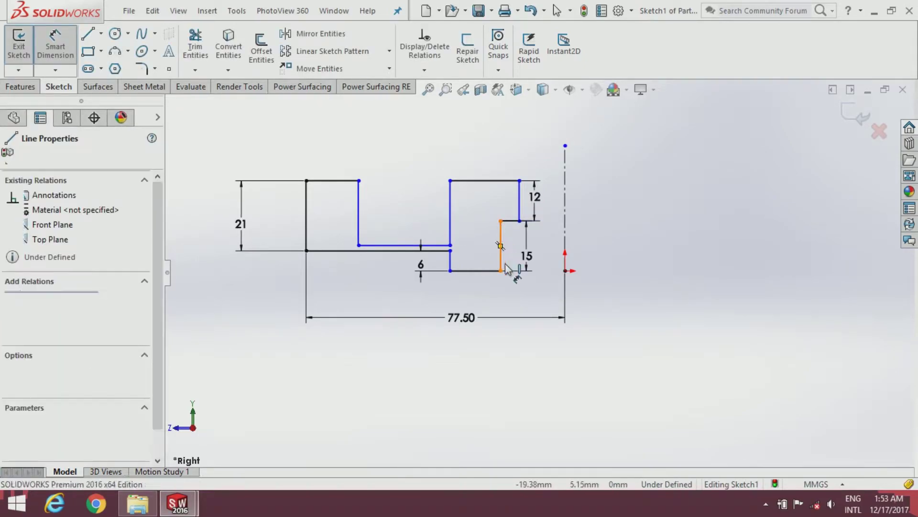
left_click(565, 270)
left_click(536, 290)
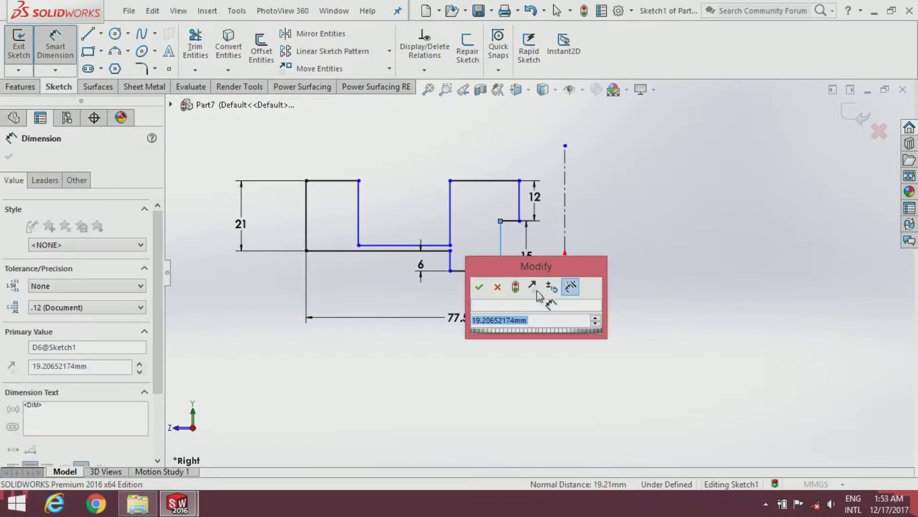
type("26.5")
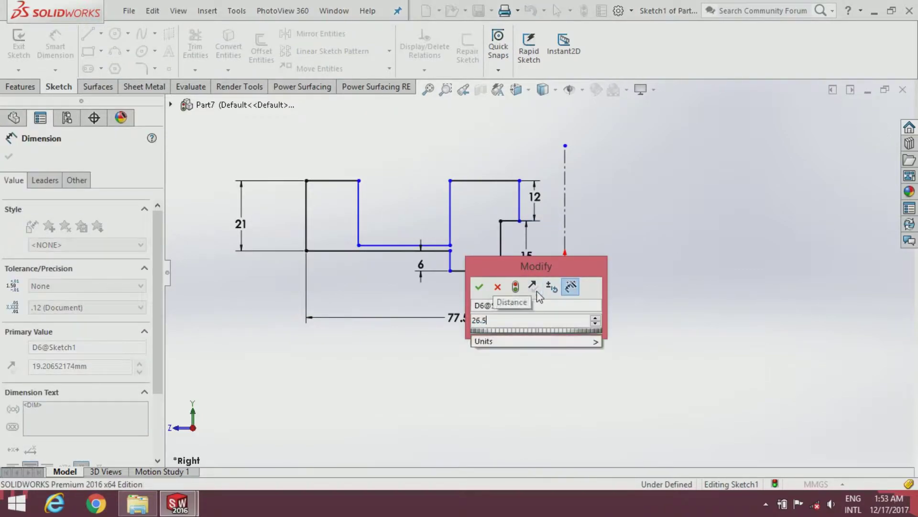
key("Return")
left_click(434, 293)
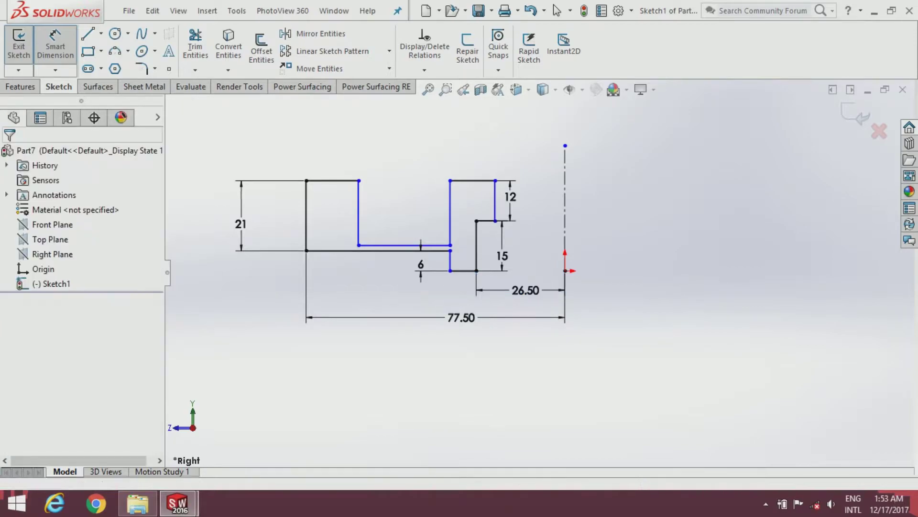
left_click(451, 262)
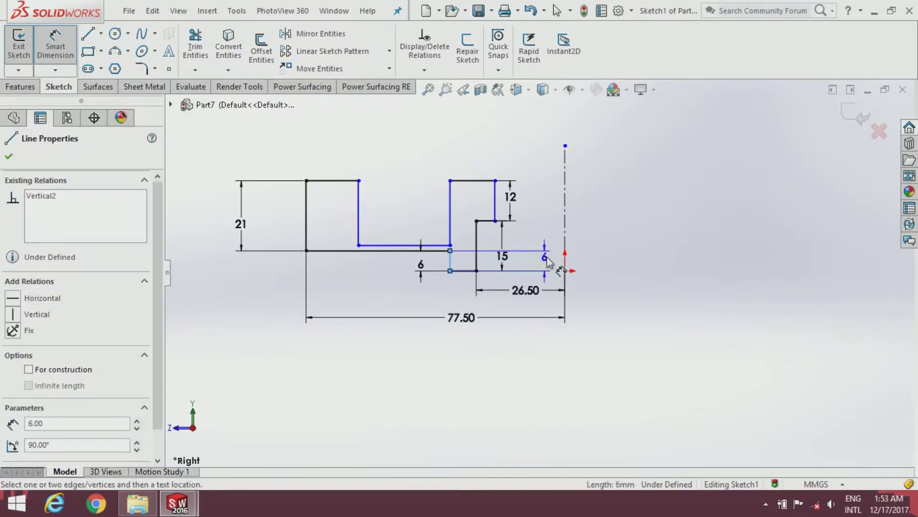
left_click(565, 271)
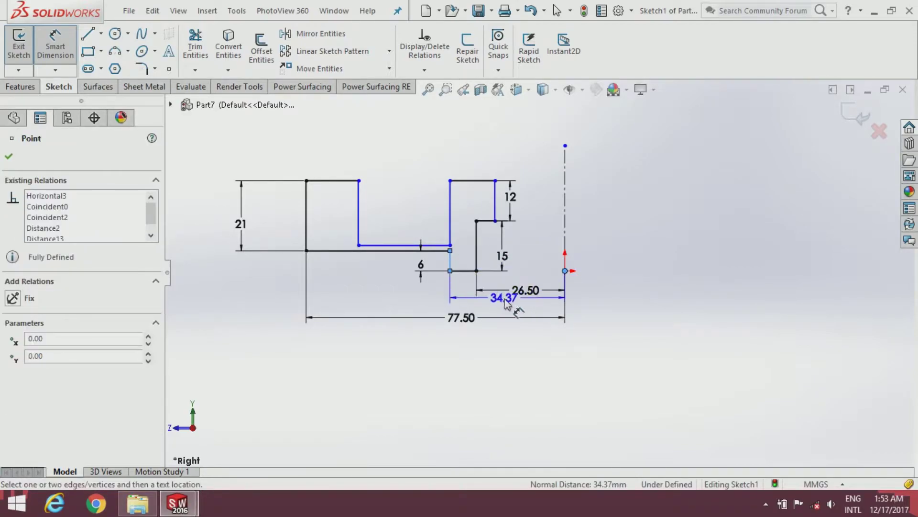
left_click(508, 352)
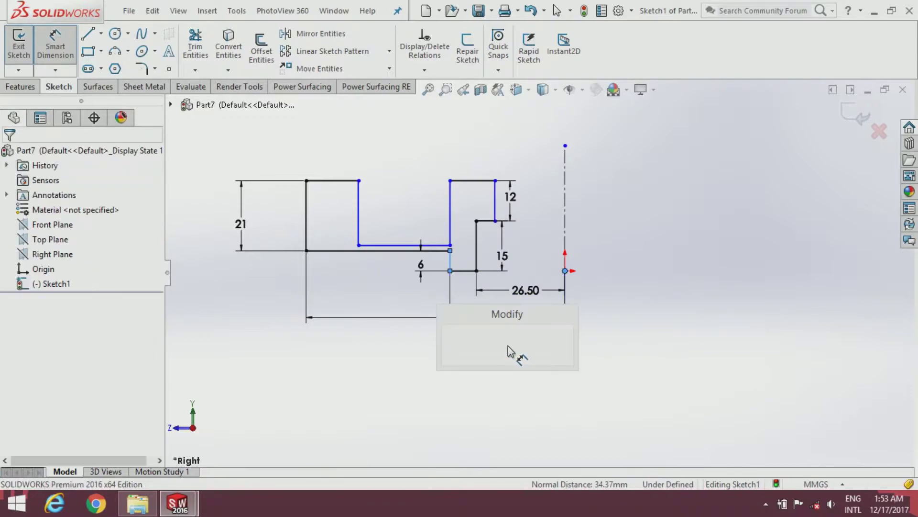
type("=")
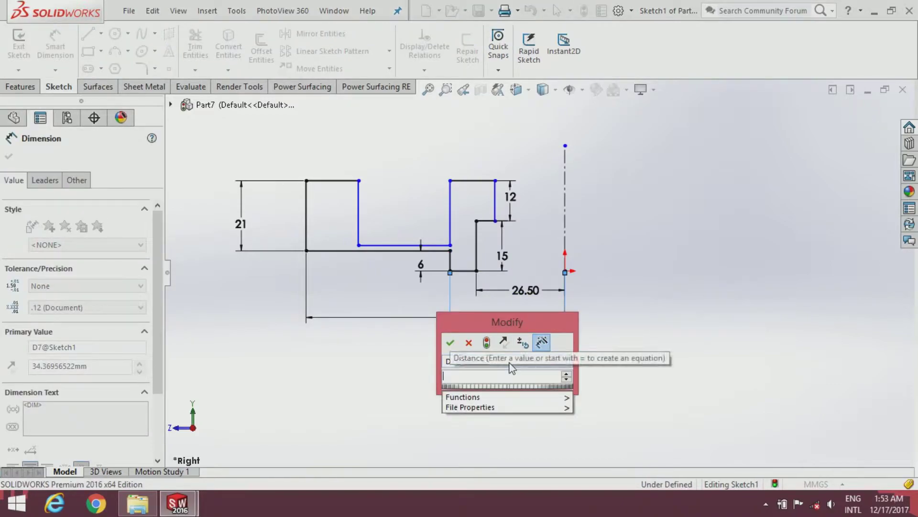
type("40")
key("Return")
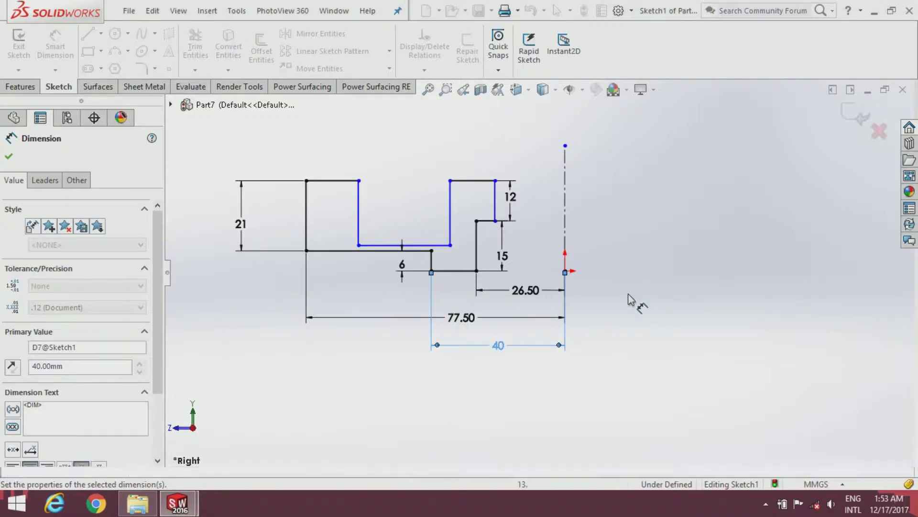
Step: Set the notch depth to 16 mm
scroll(443, 215, "down", 1)
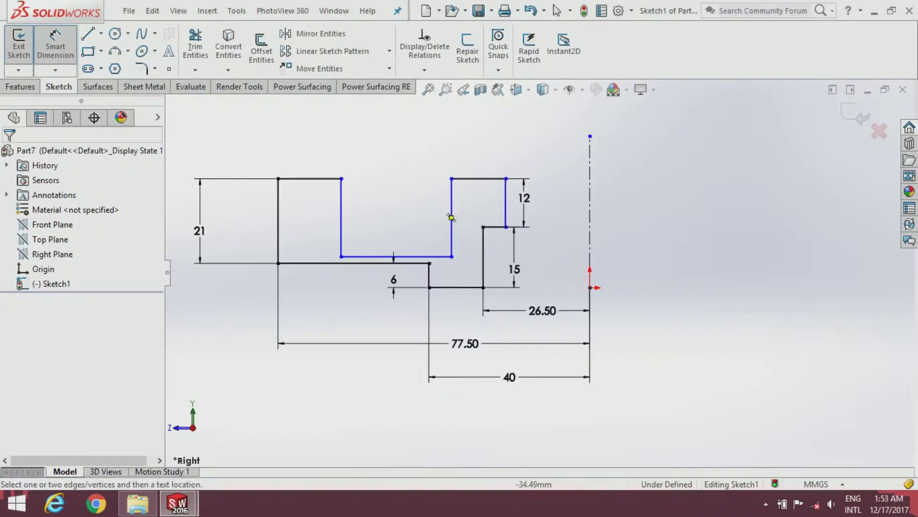
left_click(450, 216)
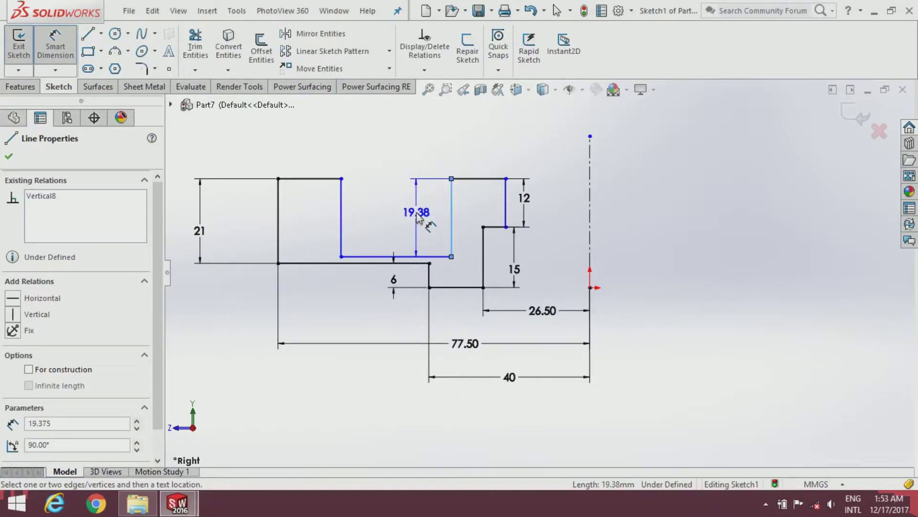
left_click(416, 215)
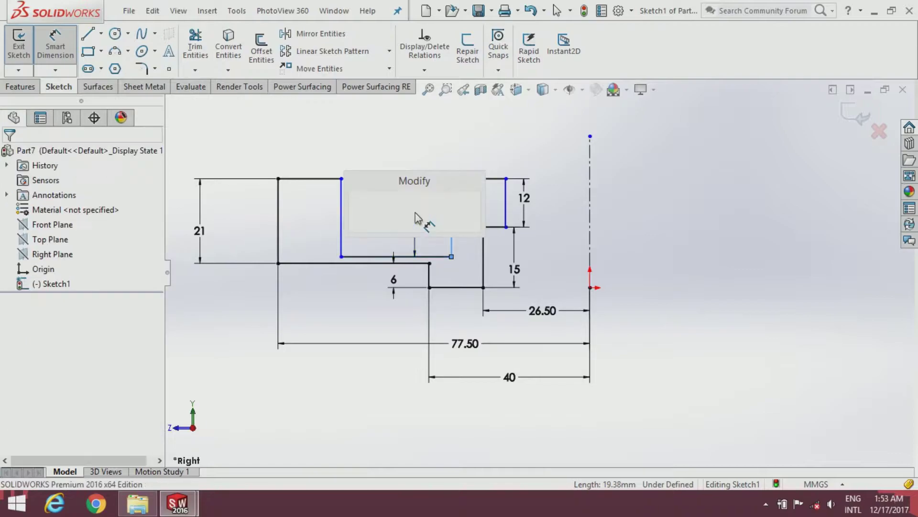
type("16")
key("Return")
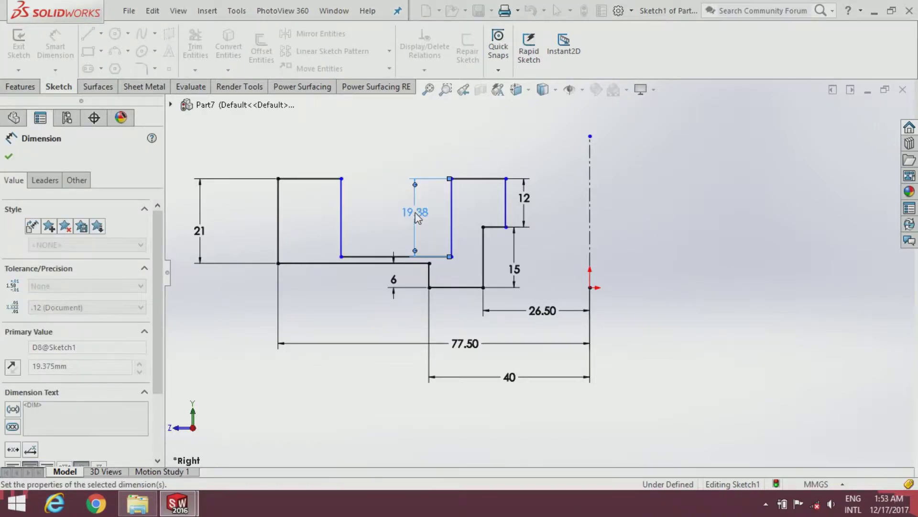
key("Escape")
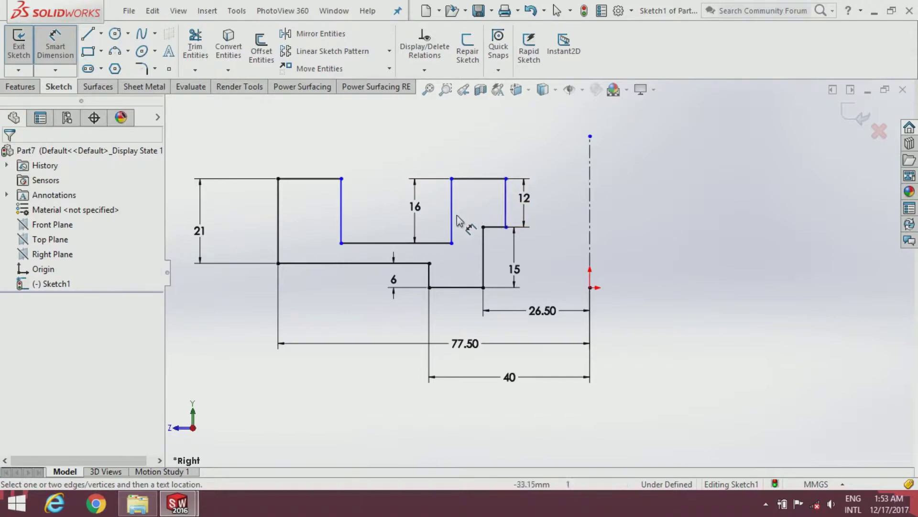
Step: Dimension the notch wall 40 mm and the 12 mm step wall 20 mm from the centreline
left_click(451, 225)
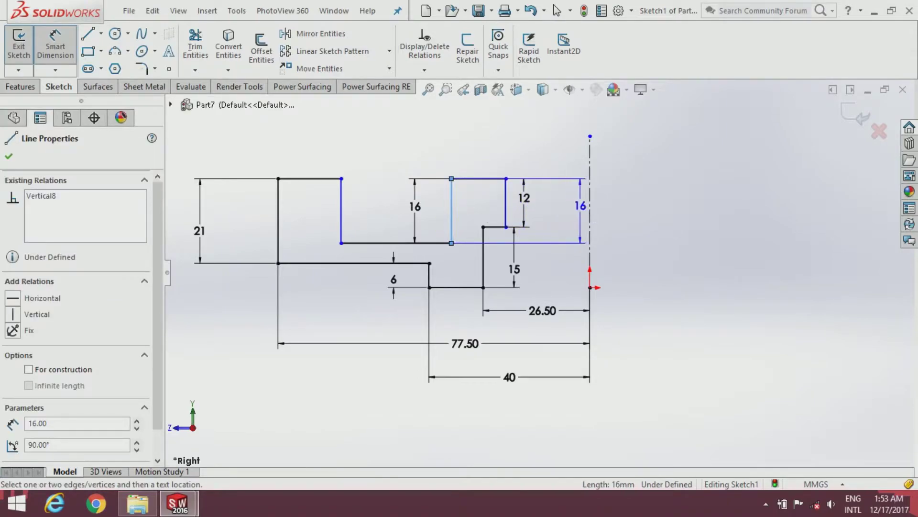
left_click(590, 211)
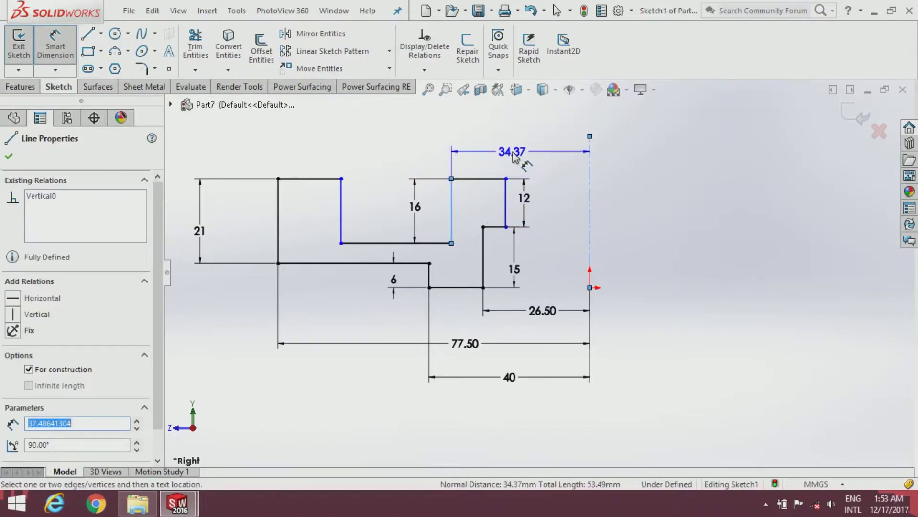
left_click(513, 156)
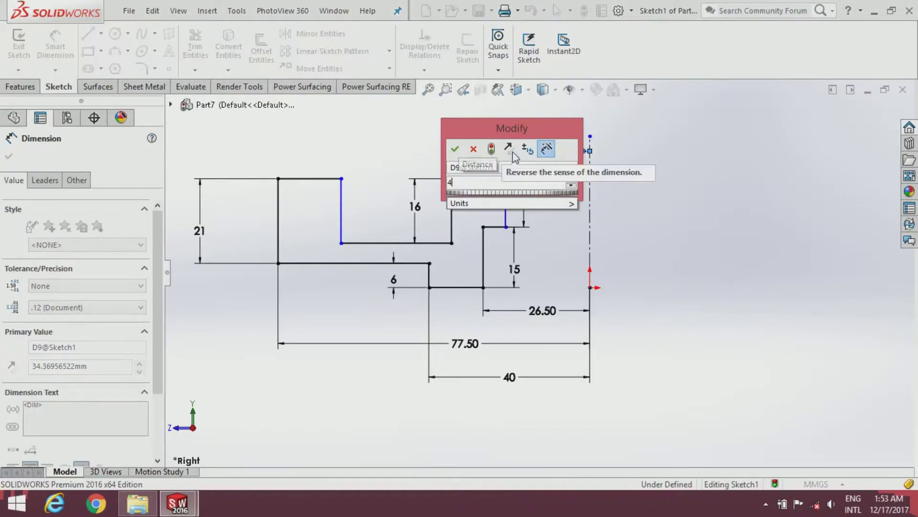
type("40")
key("Return")
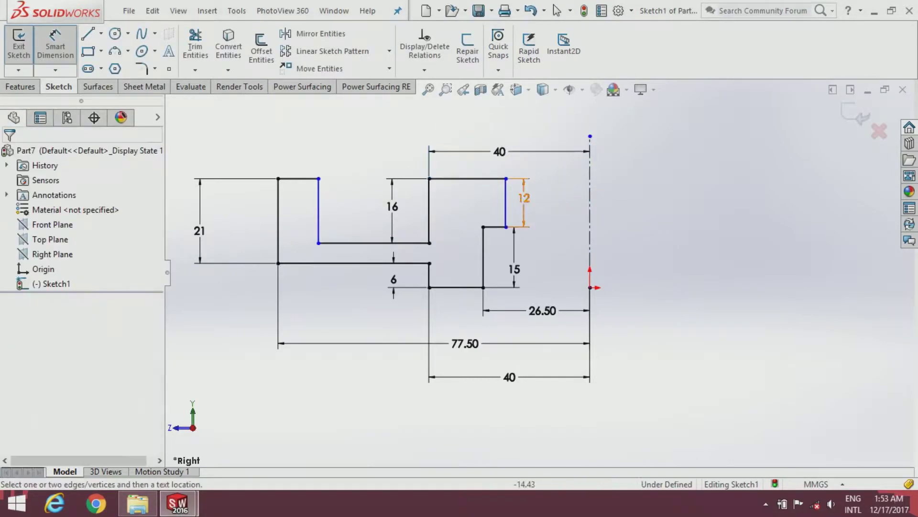
left_click(507, 219)
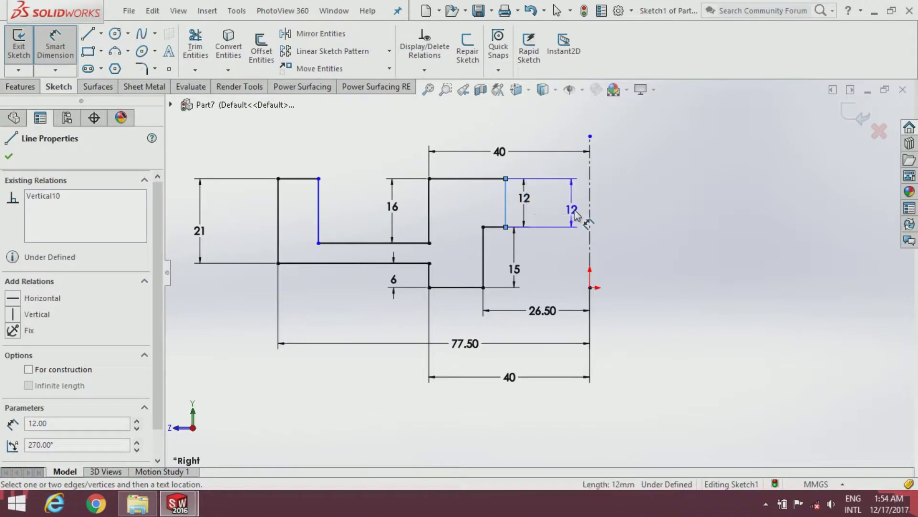
left_click(590, 213)
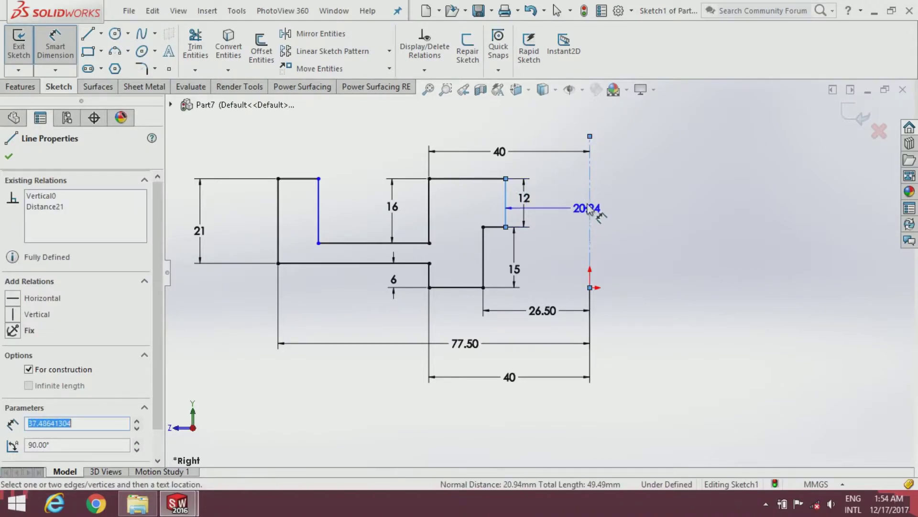
left_click(539, 174)
type("20")
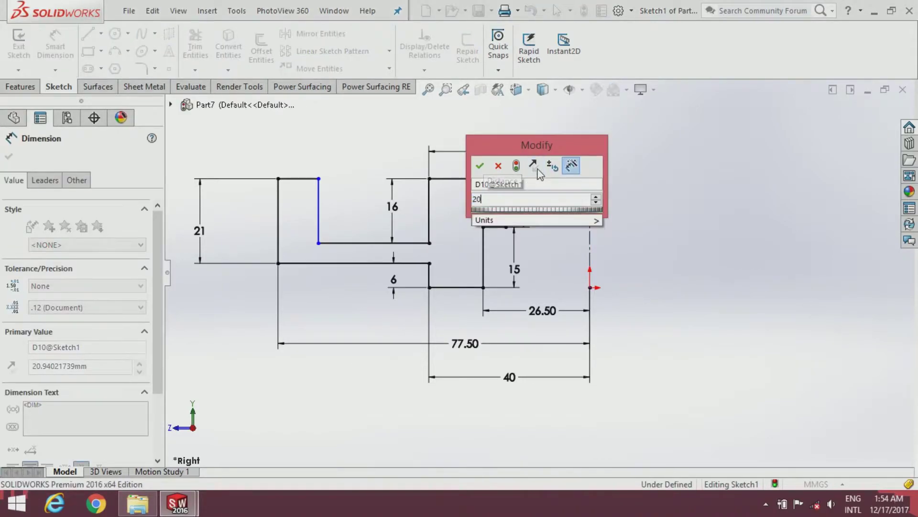
key("Return")
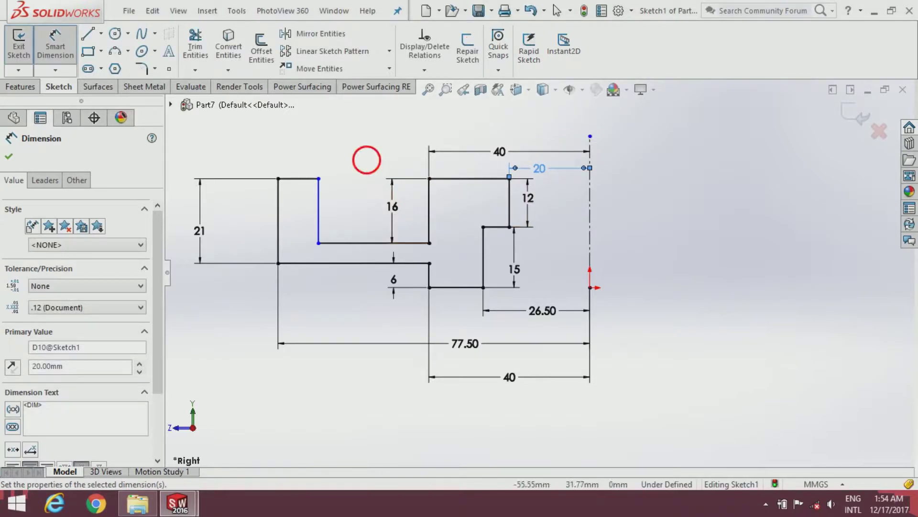
Step: Dimension the left notch wall 60 mm from the centreline to fully define the sketch
left_click(320, 200)
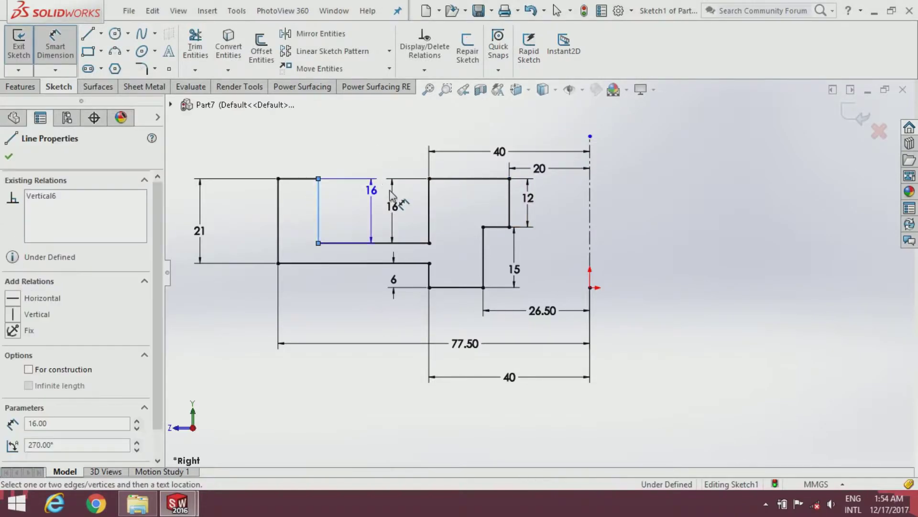
left_click(592, 220)
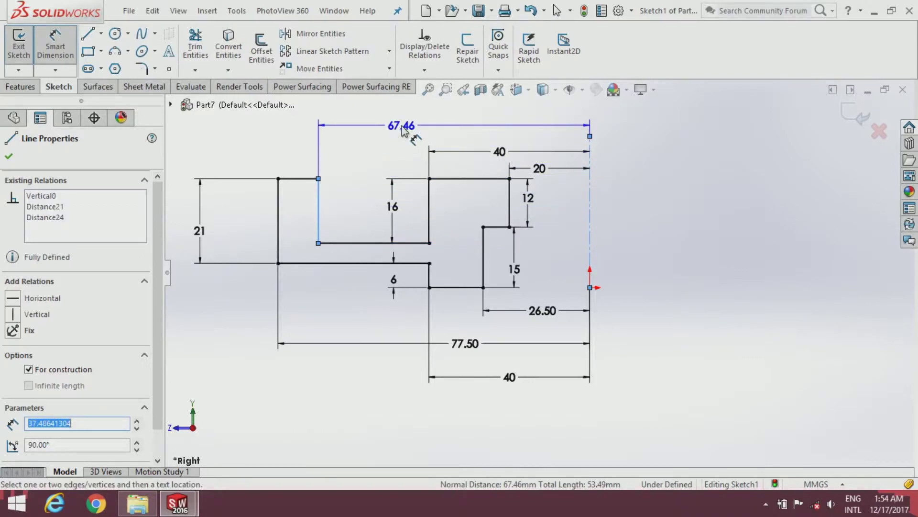
left_click(402, 129)
type("60")
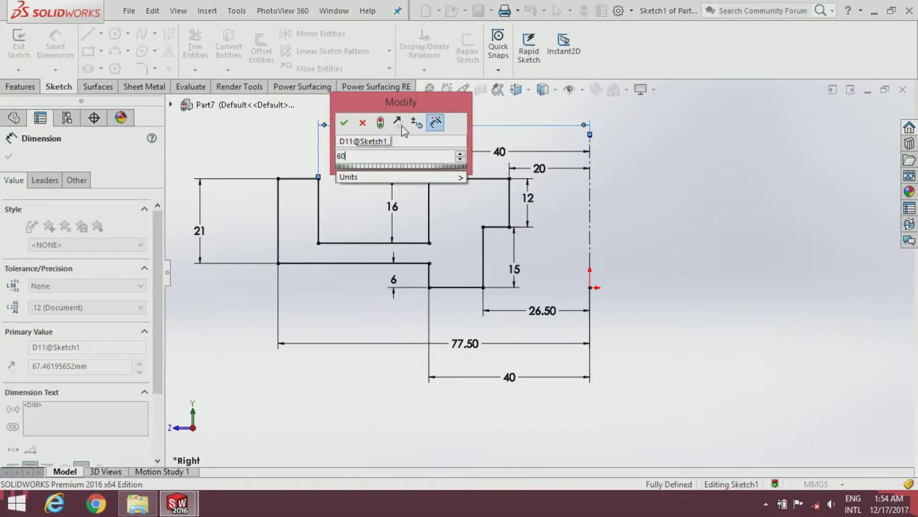
key("Return")
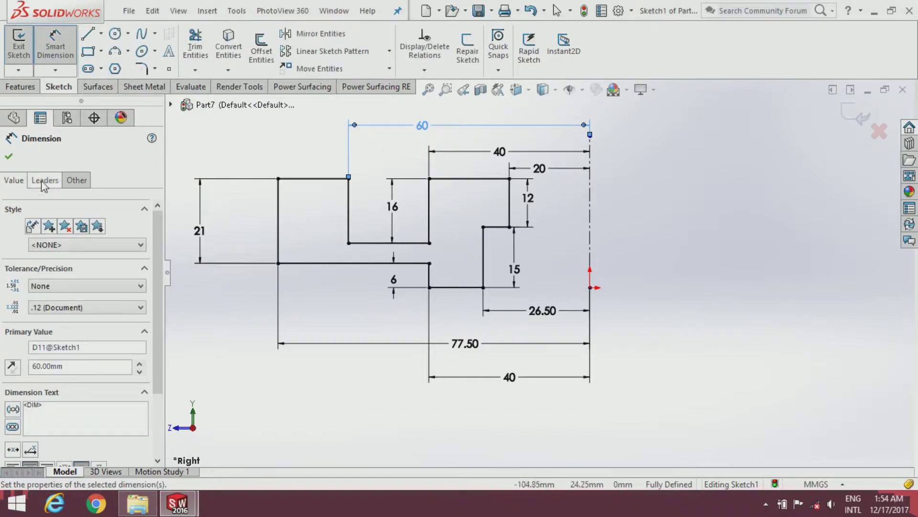
left_click(9, 158)
Step: Revolve the profile 360° about the centerline Line1 and orbit to view the ring
key("z")
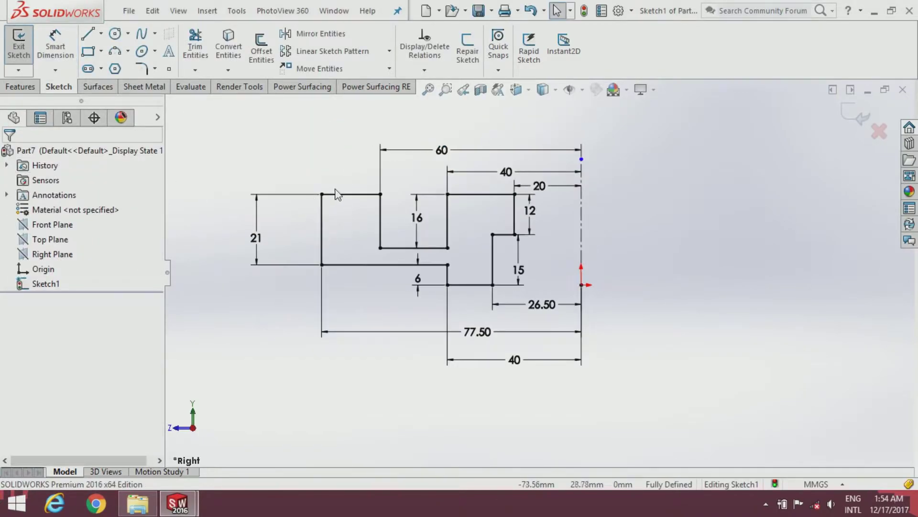
left_click(17, 89)
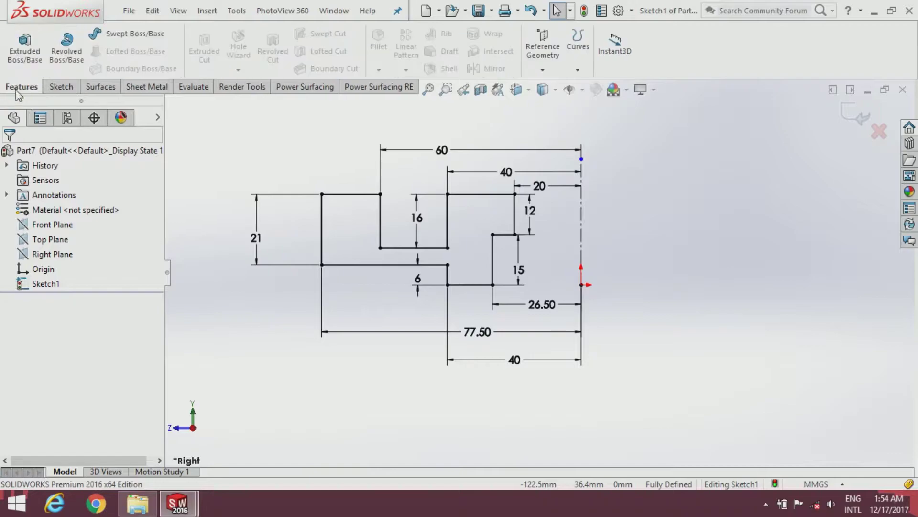
left_click(66, 53)
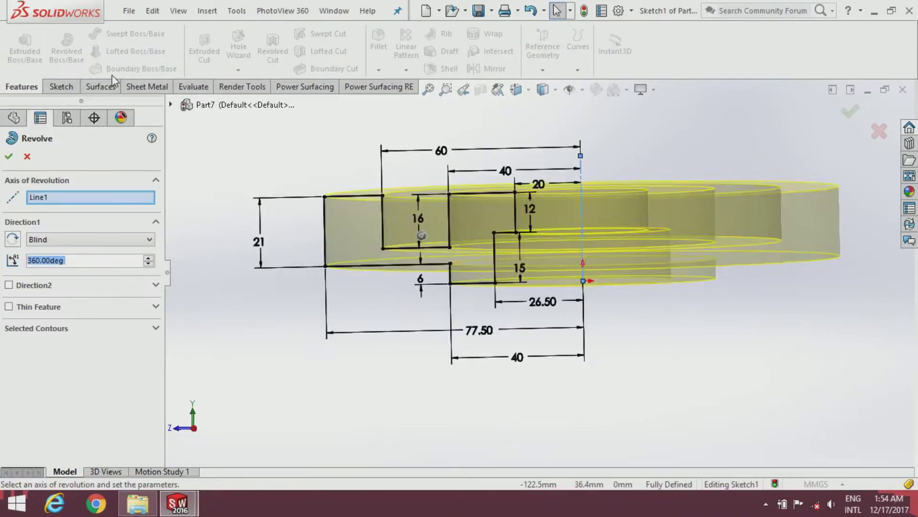
left_click(15, 162)
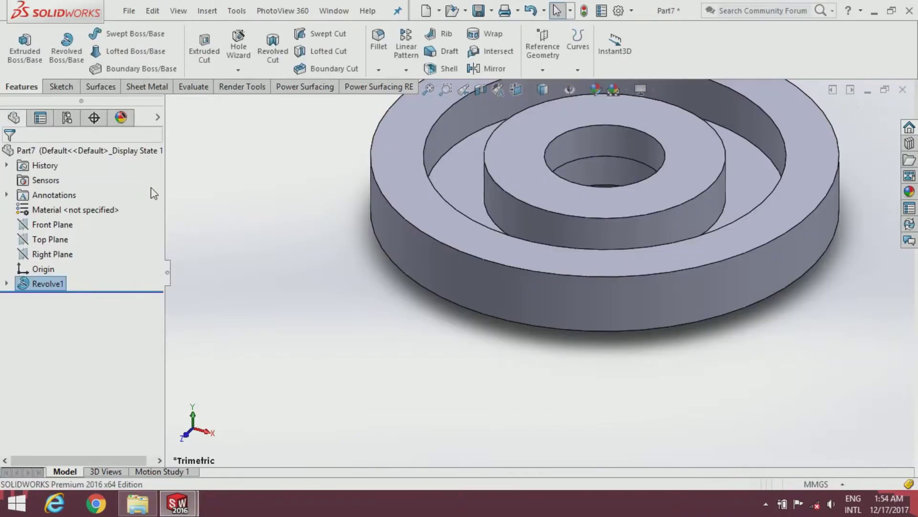
scroll(522, 230, "up", 1)
scroll(538, 201, "down", 1)
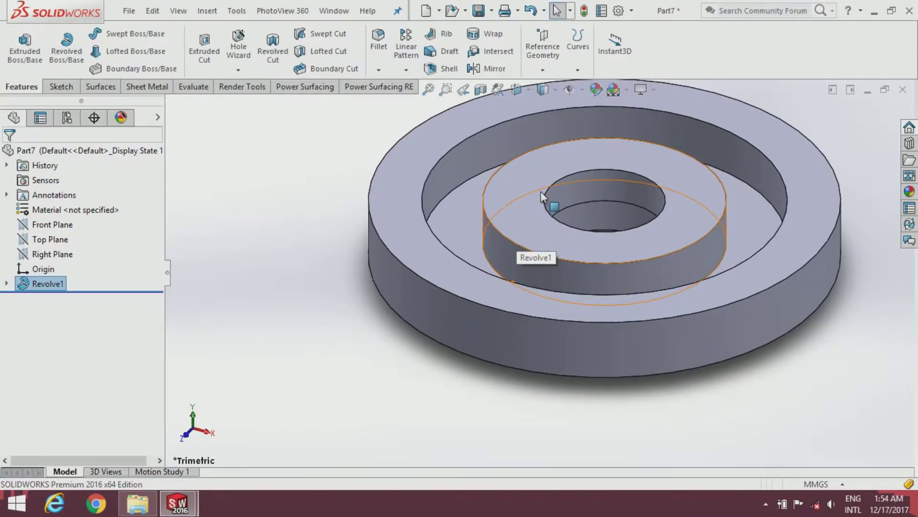
scroll(541, 191, "up", 2)
mouse_move(541, 191)
middle_mouse_down()
mouse_move(553, 303)
mouse_move(553, 225)
mouse_move(543, 250)
mouse_move(300, 213)
middle_mouse_up()
Step: Set a 5 mm fillet radius and select the first two circular ring edges
left_click(373, 57)
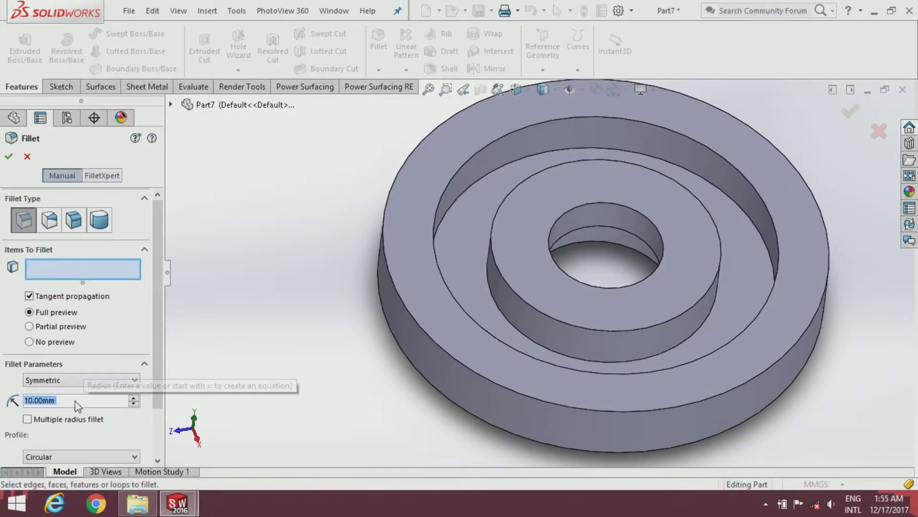
key("BackSpace")
type("5")
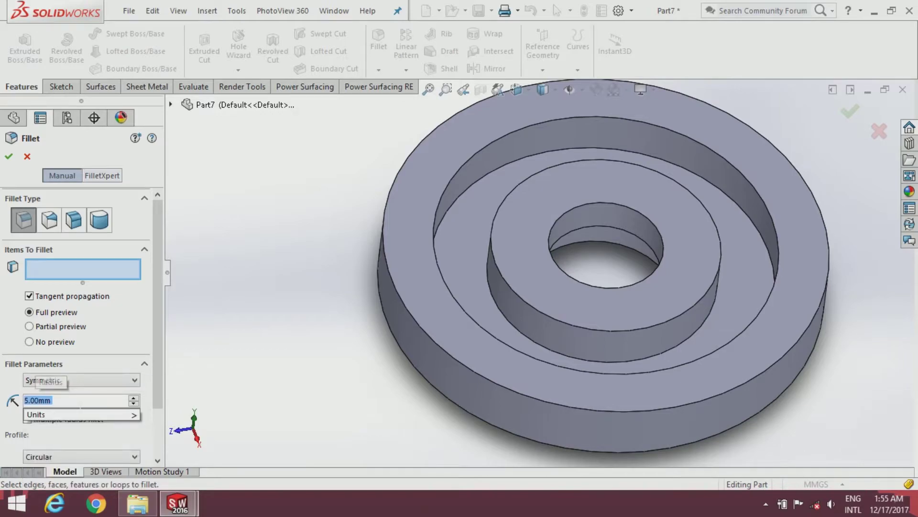
key("Return")
middle_click_drag(476, 202, 443, 229)
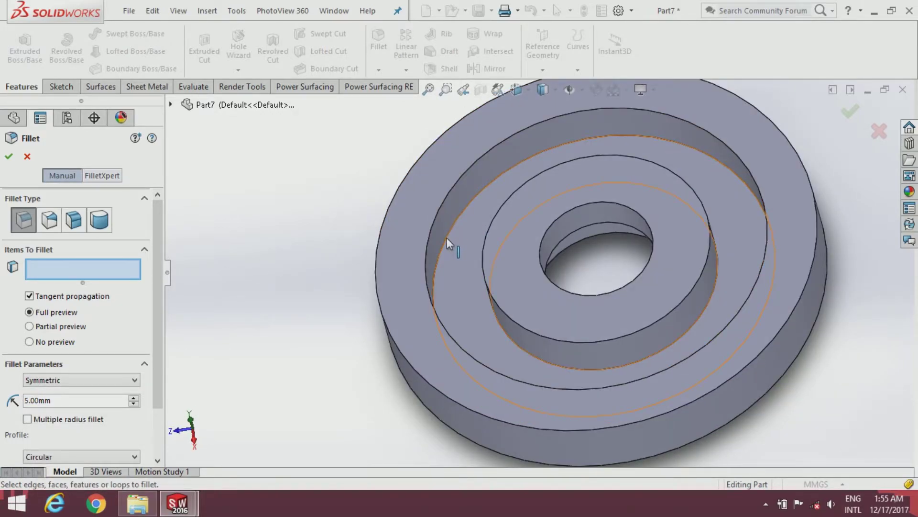
left_click(446, 237)
middle_click_drag(450, 241, 502, 233)
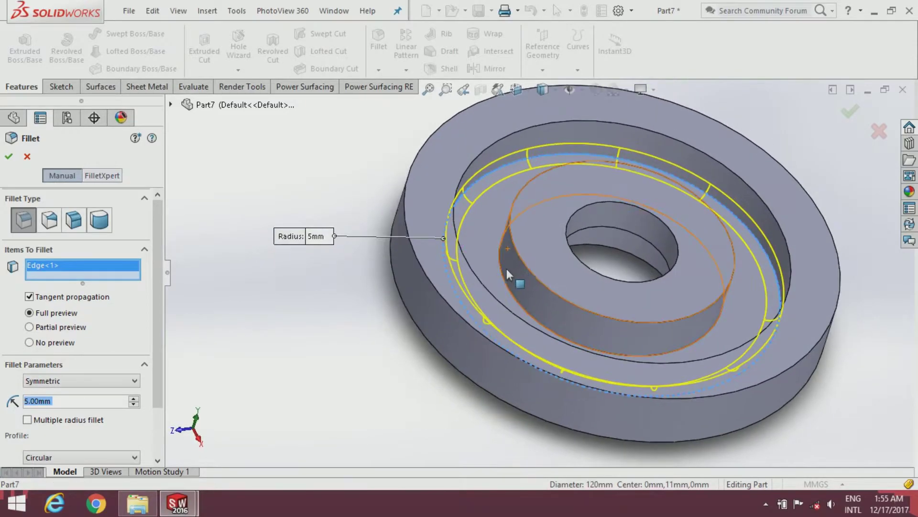
left_click(503, 274)
Step: Add the third circular edge, apply the 5 mm fillet, and view the whole part
scroll(509, 316, "down", 2)
mouse_move(508, 316)
middle_mouse_down()
mouse_move(558, 299)
mouse_move(545, 335)
middle_mouse_up()
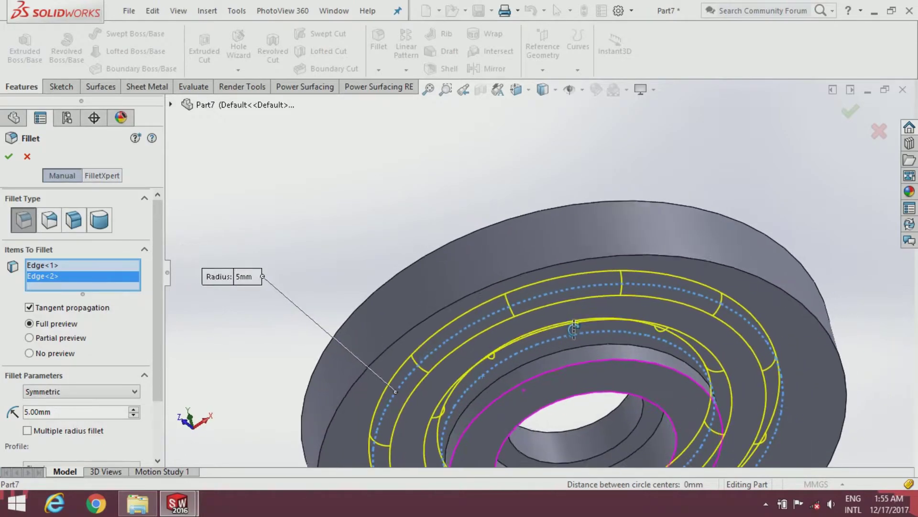
scroll(543, 363, "down", 2)
scroll(539, 367, "down", 1)
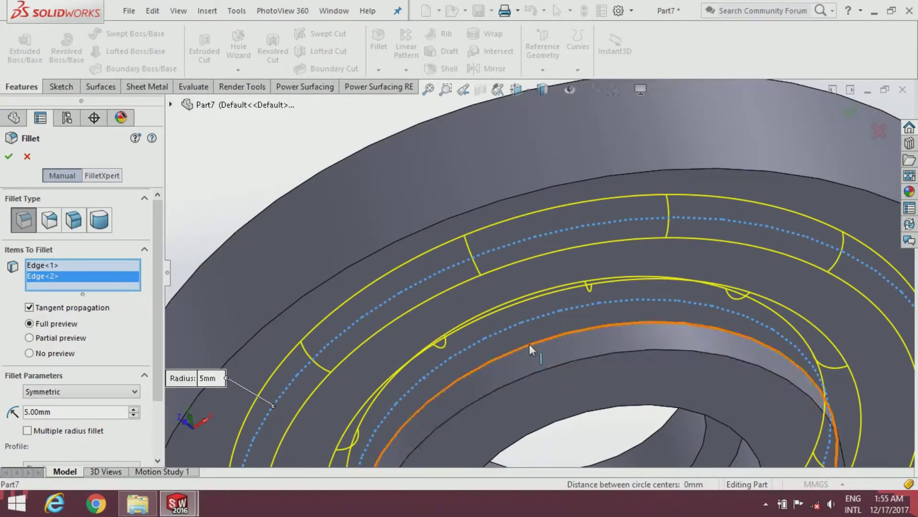
left_click(529, 344)
scroll(518, 345, "up", 4)
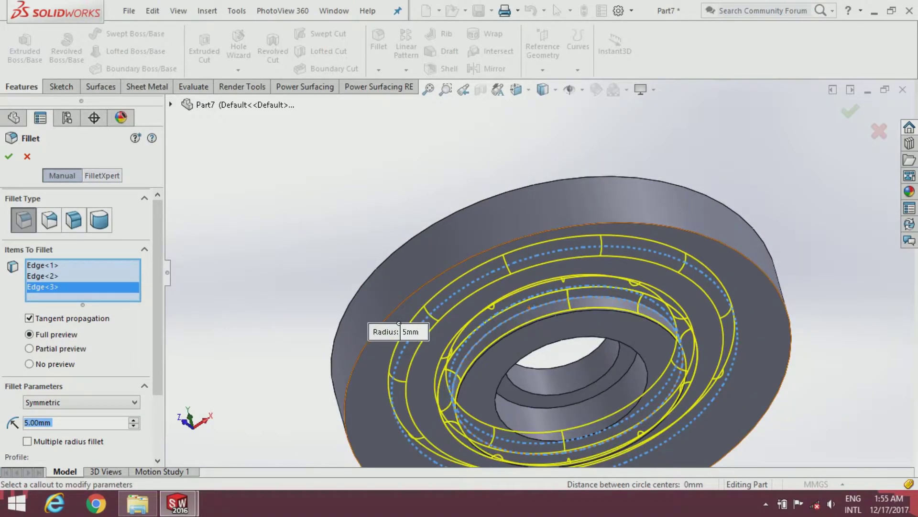
left_click(9, 158)
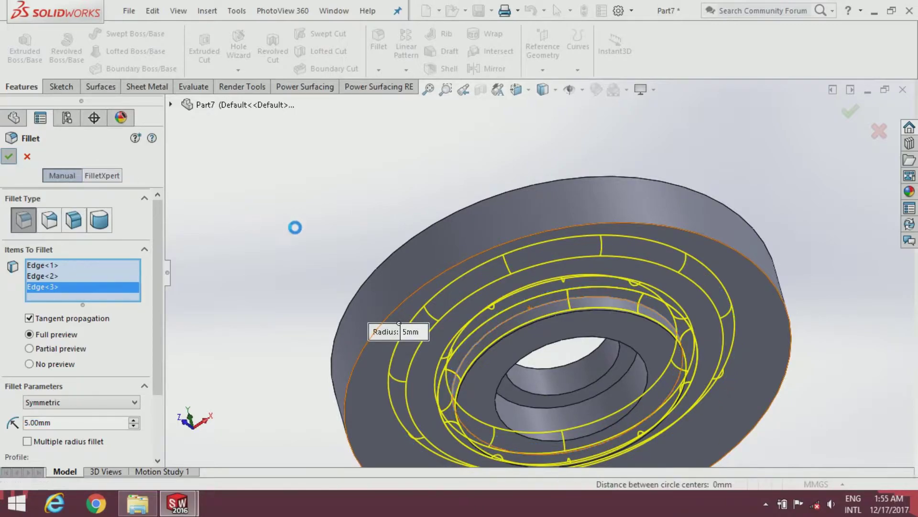
mouse_move(433, 247)
middle_mouse_down()
mouse_move(488, 291)
mouse_move(605, 280)
middle_mouse_up()
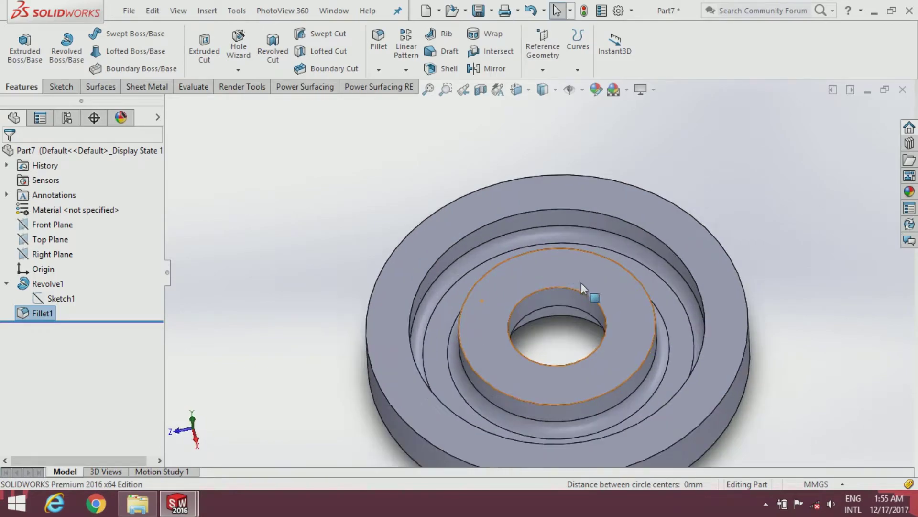
scroll(600, 289, "down", 2)
scroll(600, 289, "down", 2)
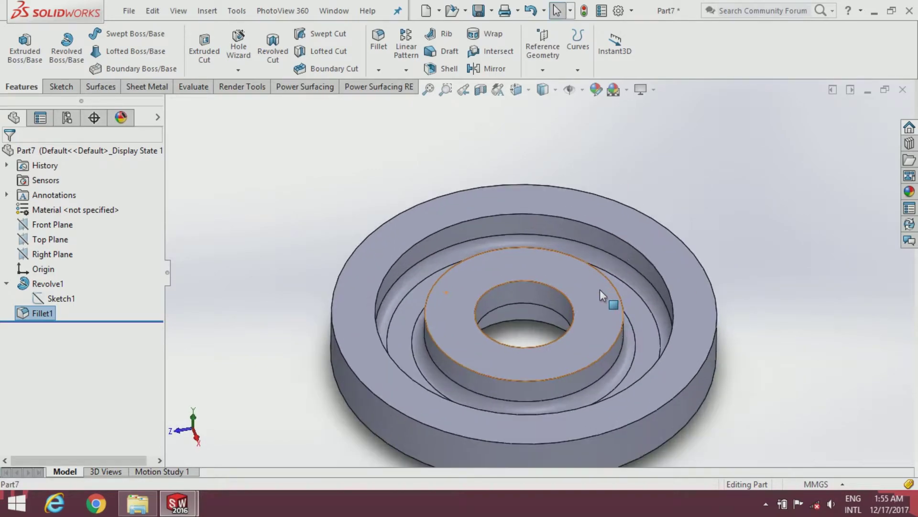
Step: Sketch on the outer ring face with a vertical centerline from the origin past the outer edge
left_click(525, 205)
left_click(576, 165)
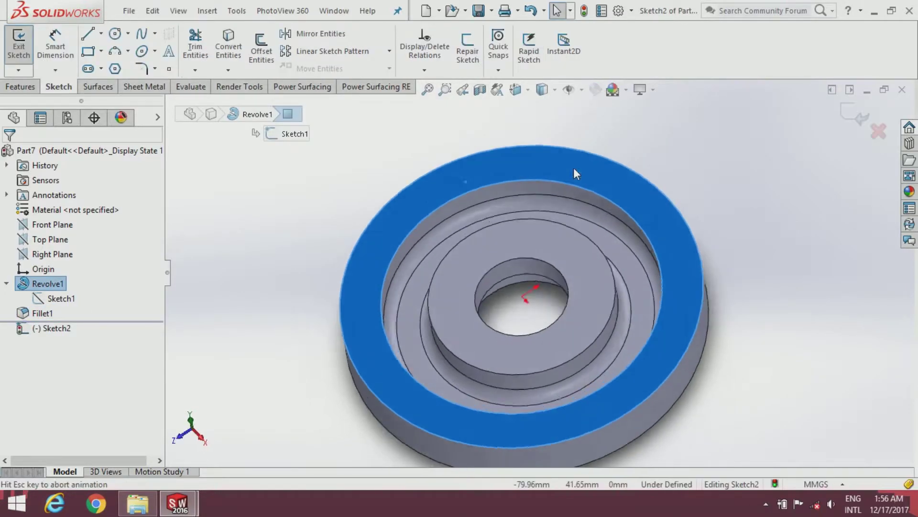
scroll(595, 159, "down", 2)
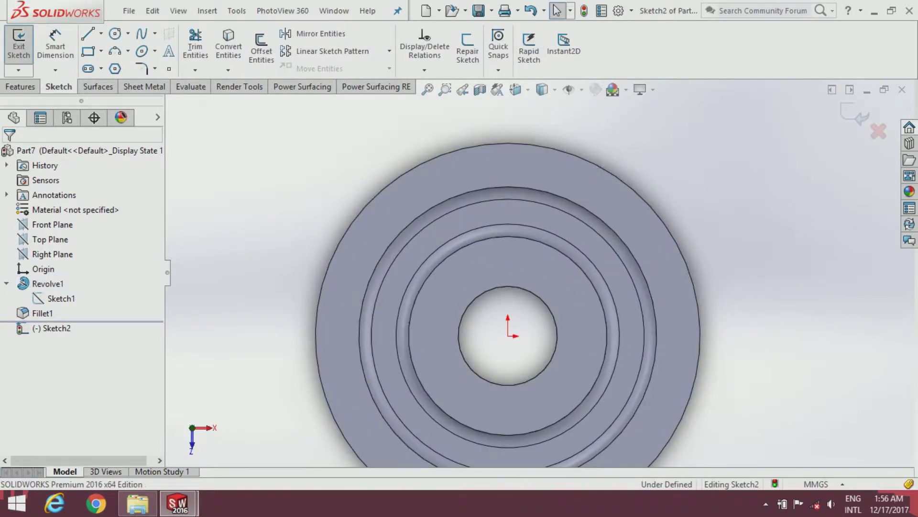
left_click(101, 34)
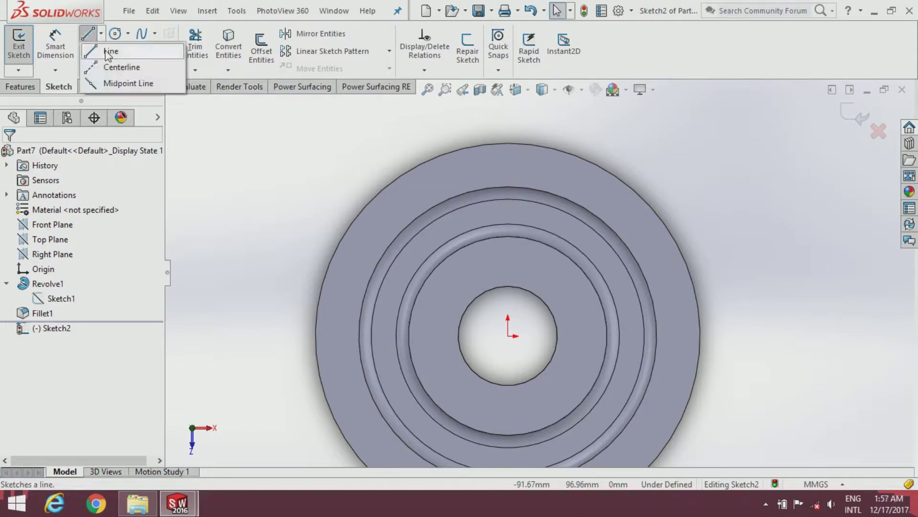
left_click(108, 64)
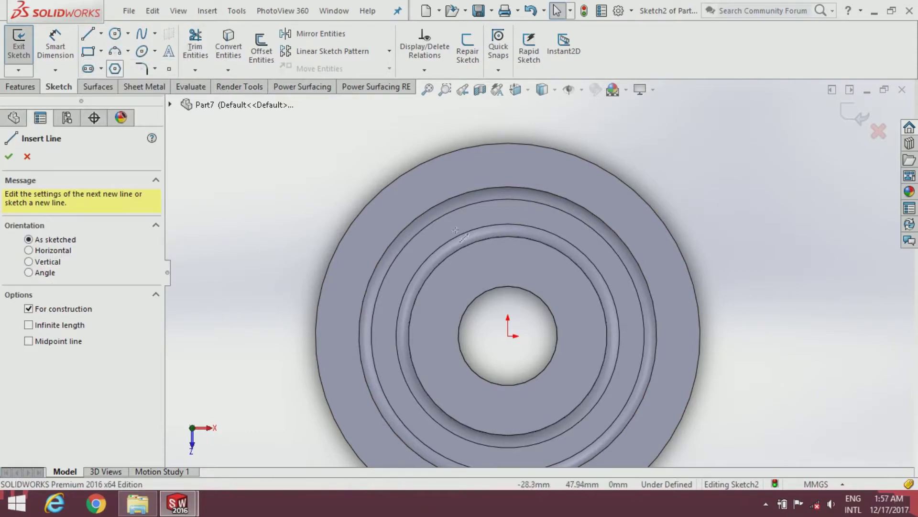
left_click(516, 334)
scroll(526, 218, "up", 2)
scroll(531, 186, "down", 1)
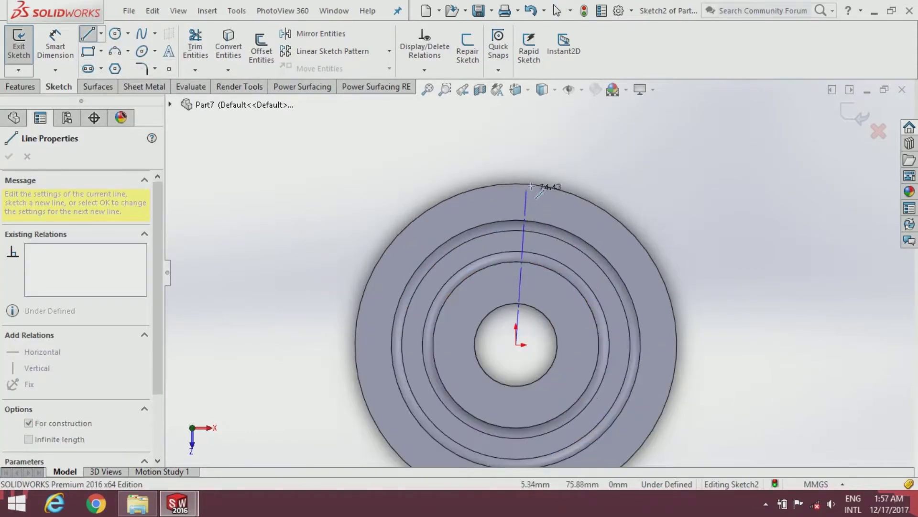
left_click(515, 163)
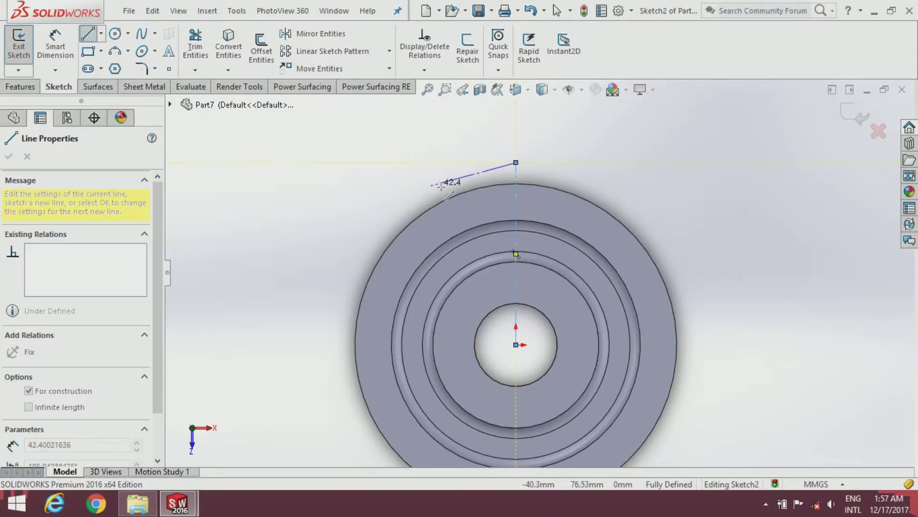
key("Escape")
key("Escape")
scroll(505, 189, "down", 2)
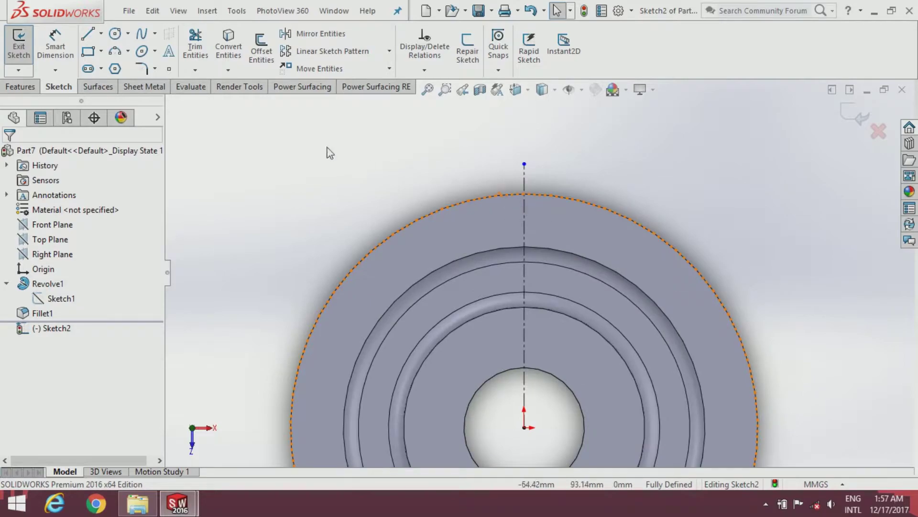
Step: Convert the 120 mm edge into a sketch circle and draw a four-segment stepped line down to it
left_click(483, 251)
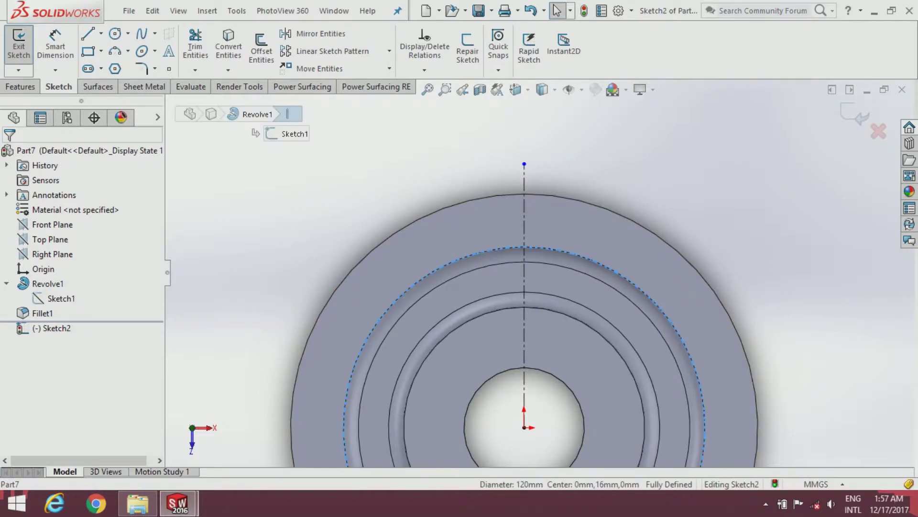
left_click(223, 52)
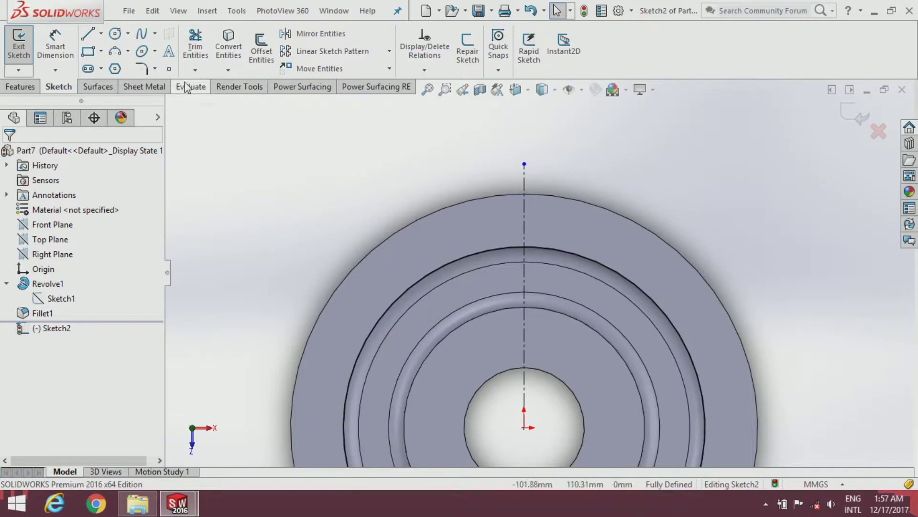
left_click(87, 39)
scroll(528, 200, "down", 1)
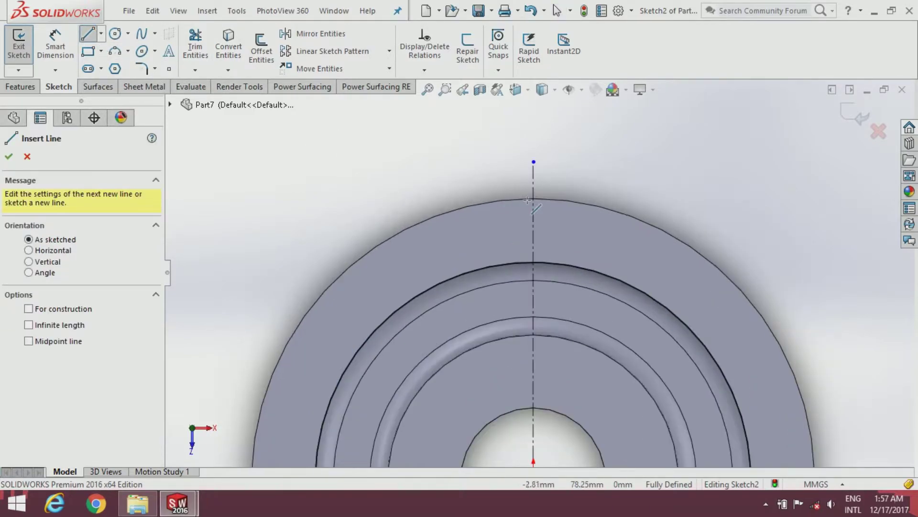
left_click(534, 189)
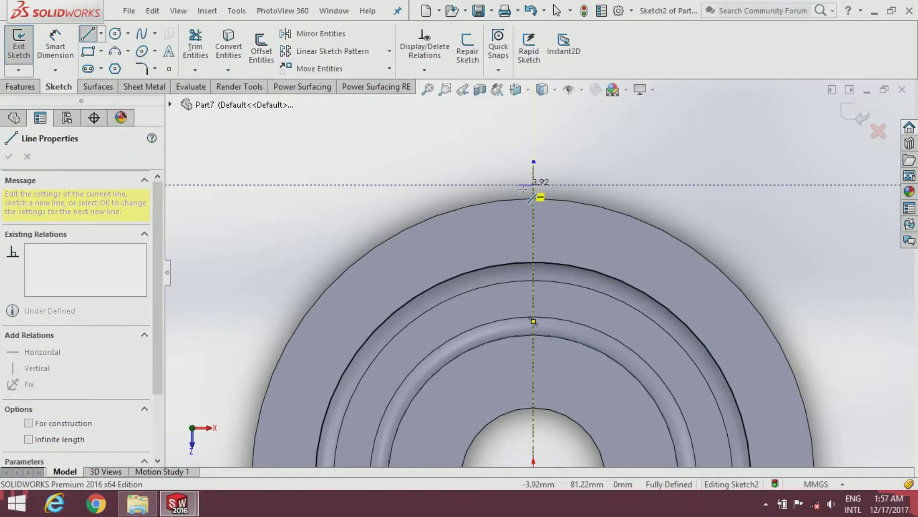
left_click(499, 187)
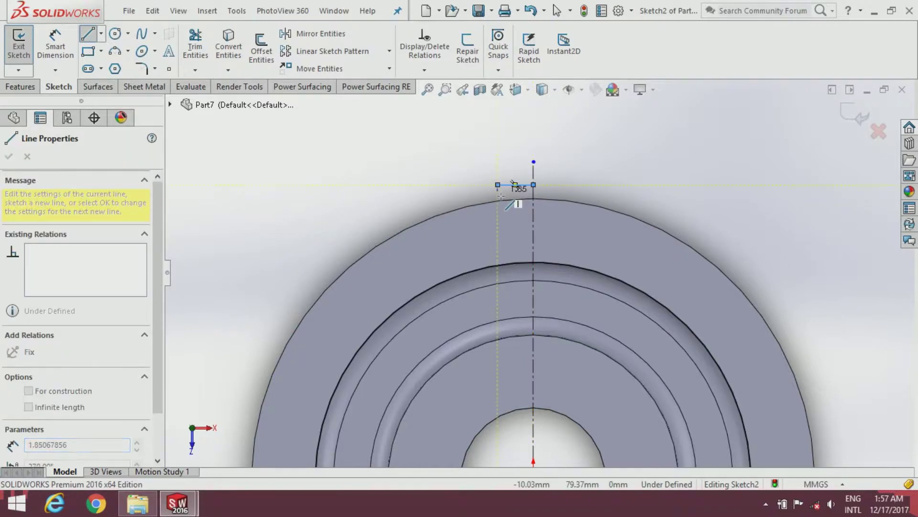
left_click(497, 223)
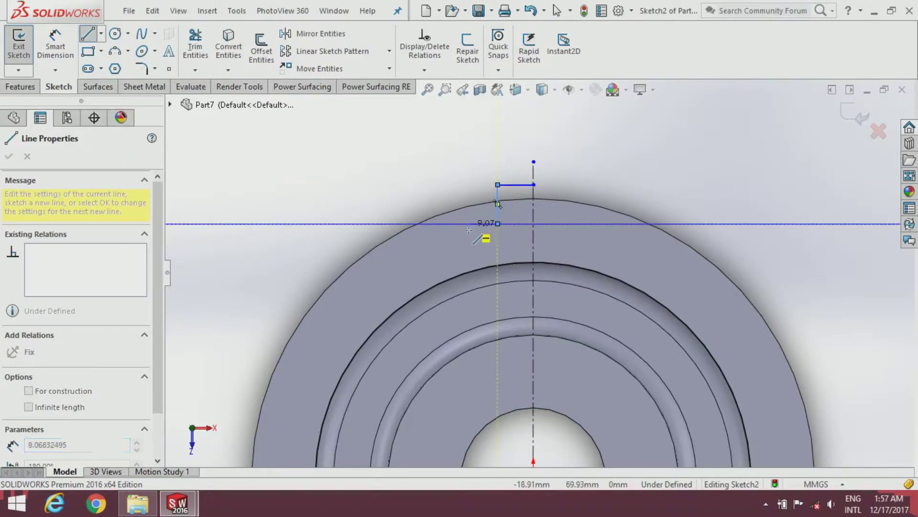
left_click(464, 223)
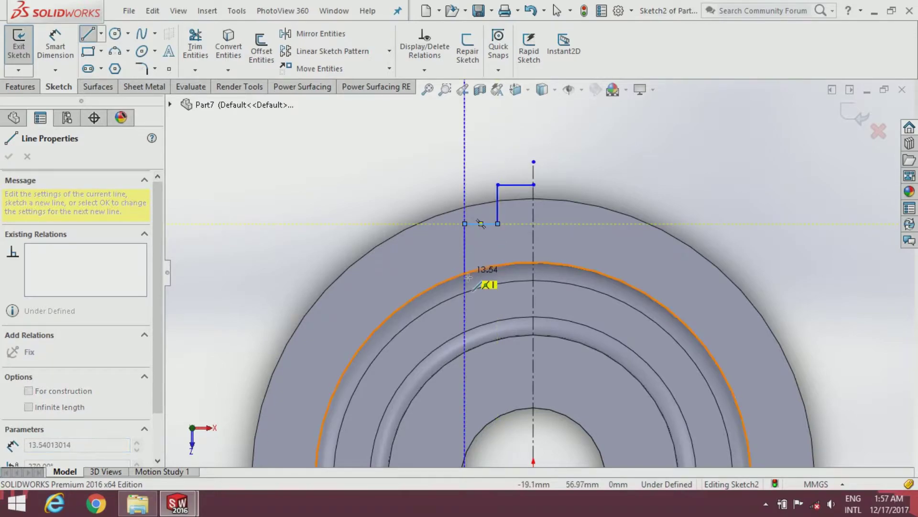
left_click(464, 273)
key("Escape")
scroll(507, 264, "down", 2)
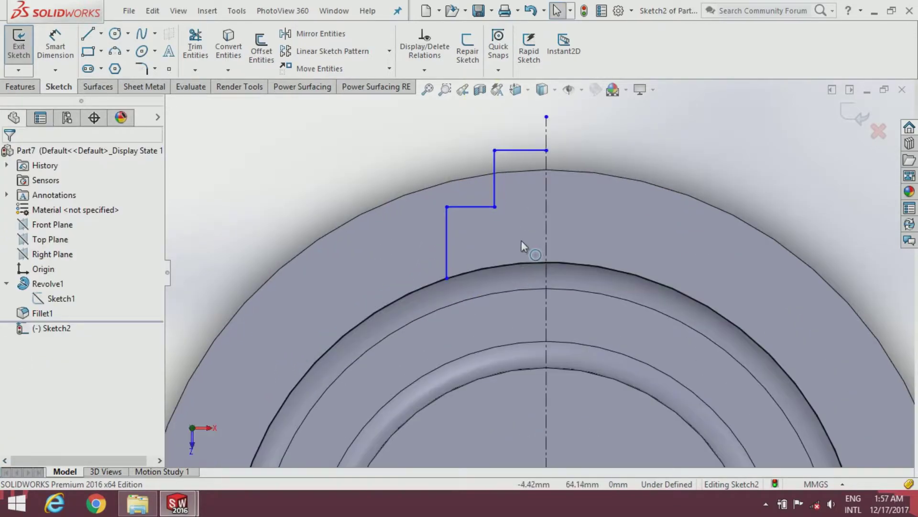
left_click(521, 150)
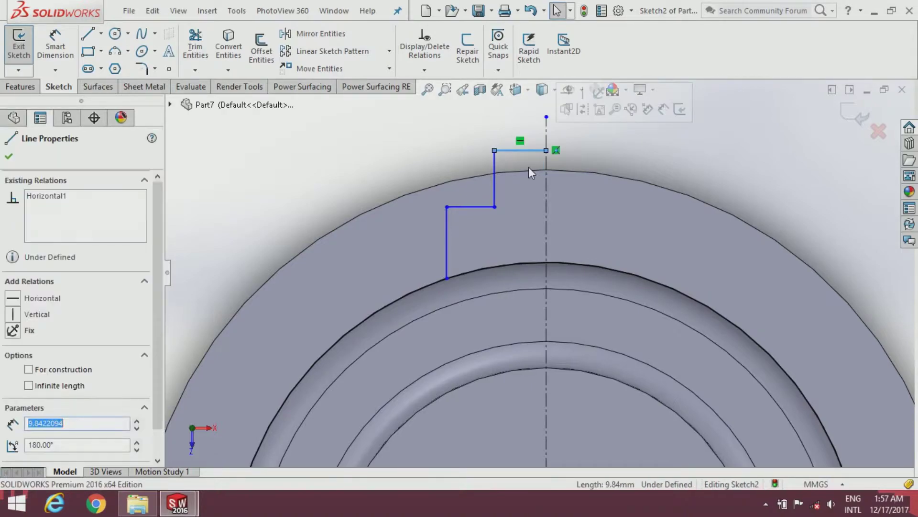
left_click(488, 161)
left_click(499, 162)
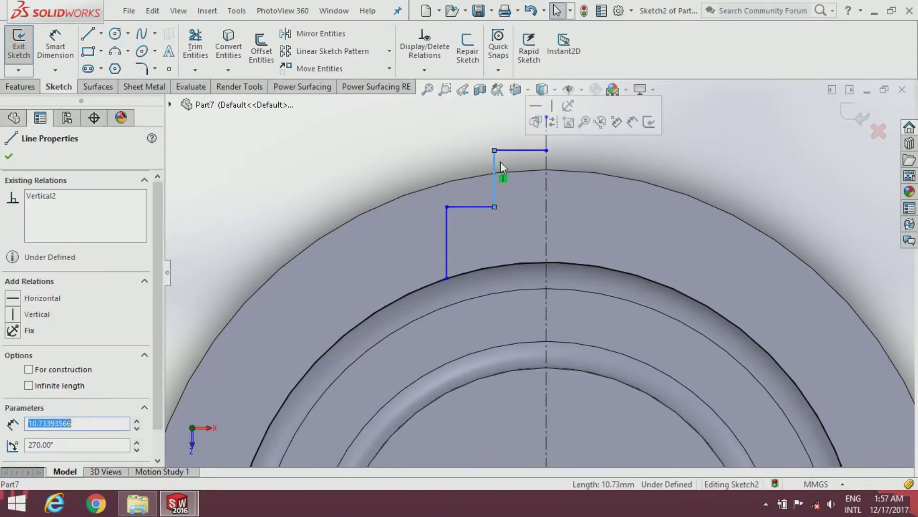
left_click(454, 161)
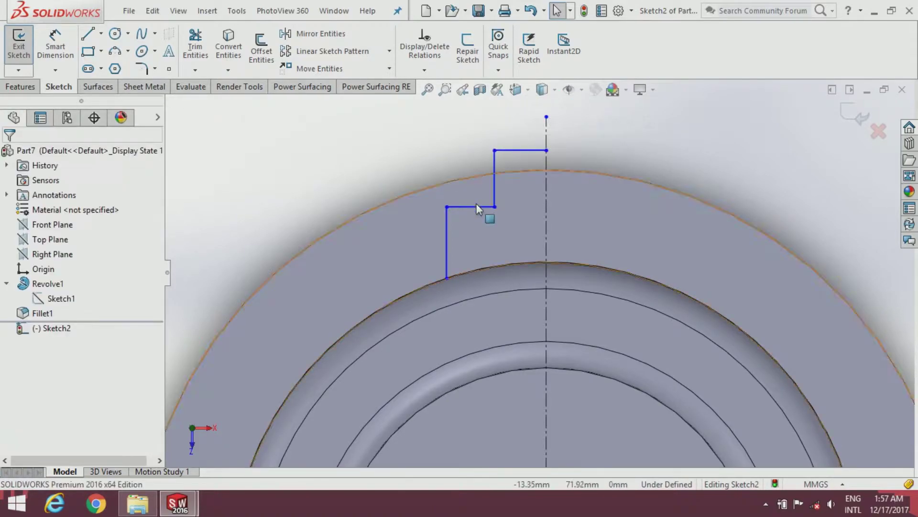
left_click(478, 206)
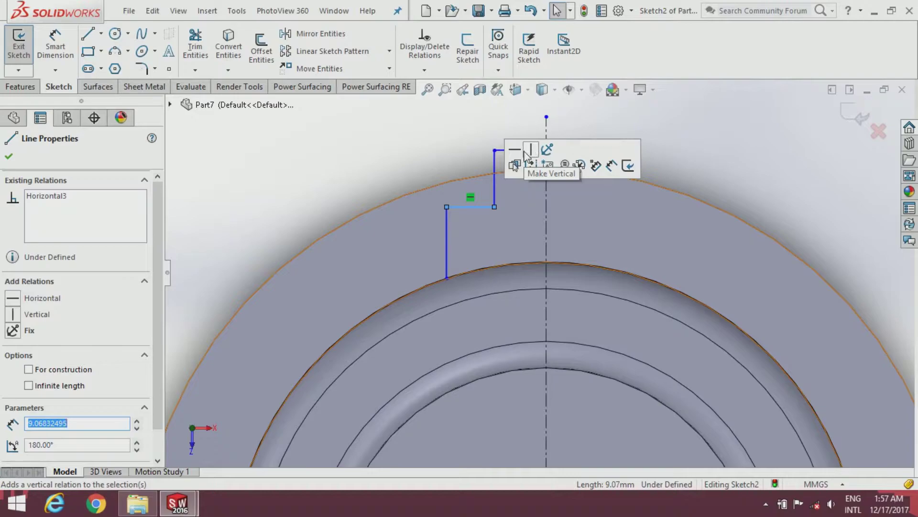
left_click(466, 148)
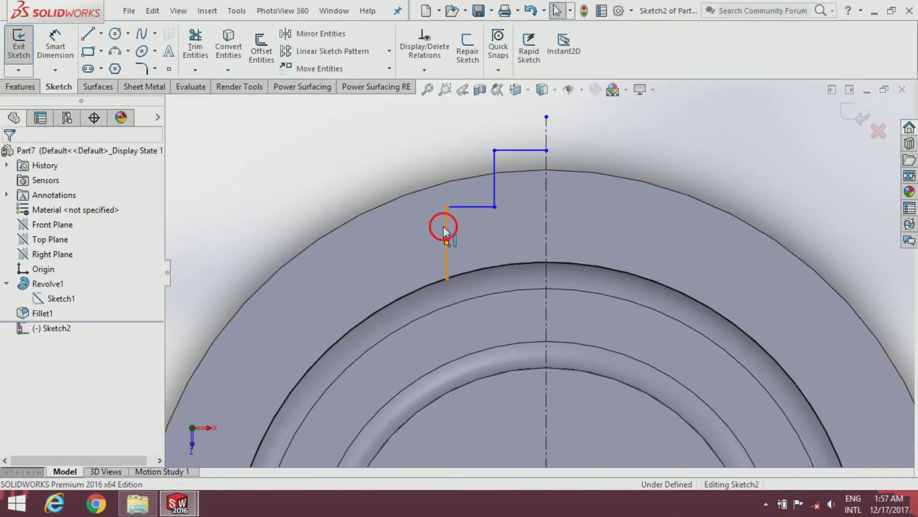
left_click(444, 226)
left_click(442, 131)
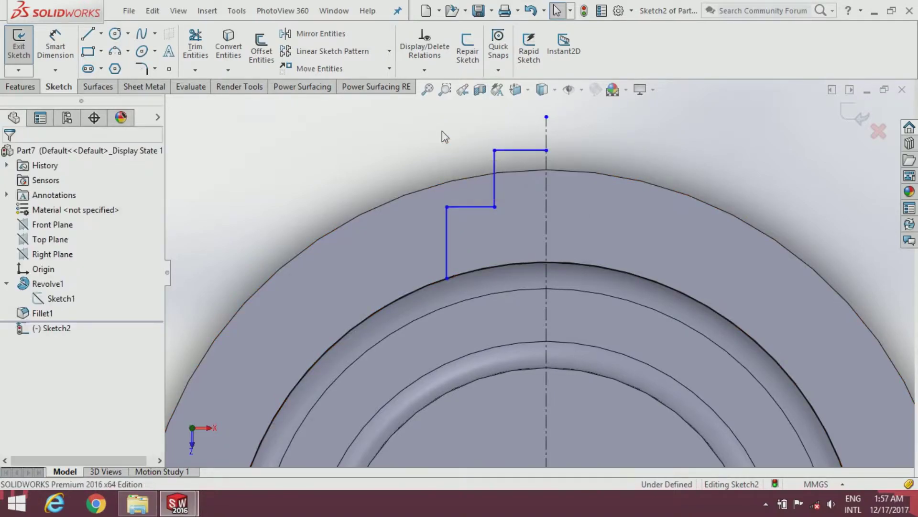
key("z")
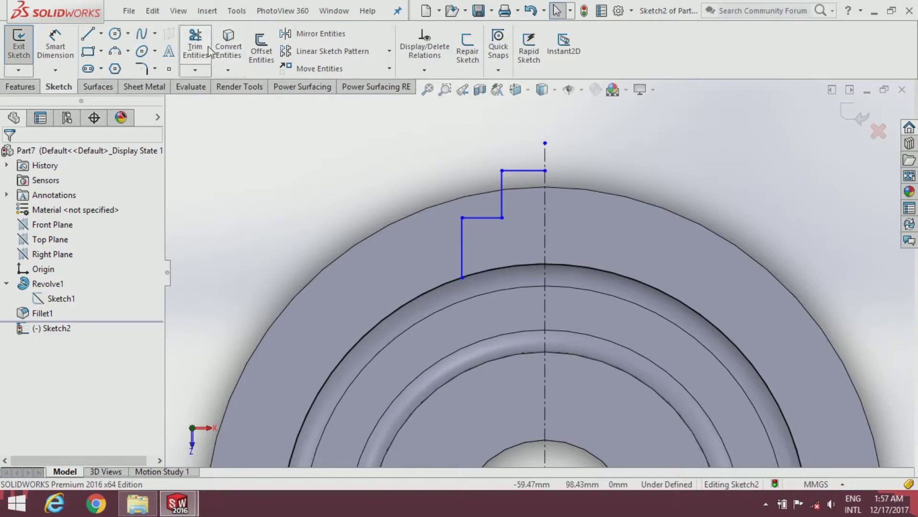
Step: Dimension the upper vertical line 9 mm from the centreline
left_click(72, 48)
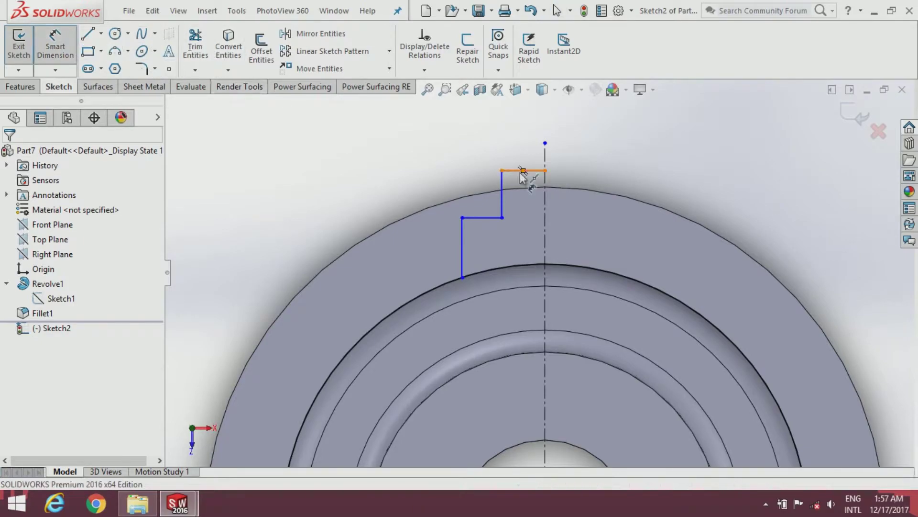
left_click(502, 192)
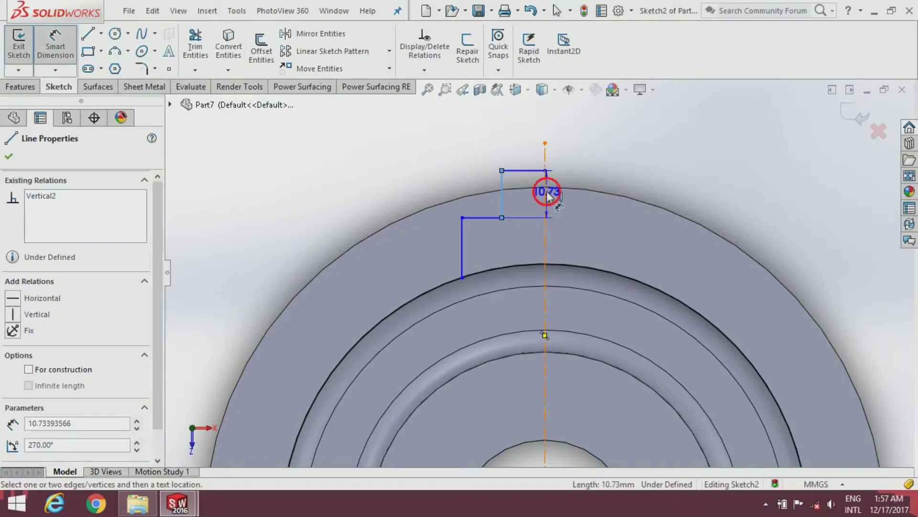
left_click(546, 194)
left_click(467, 144)
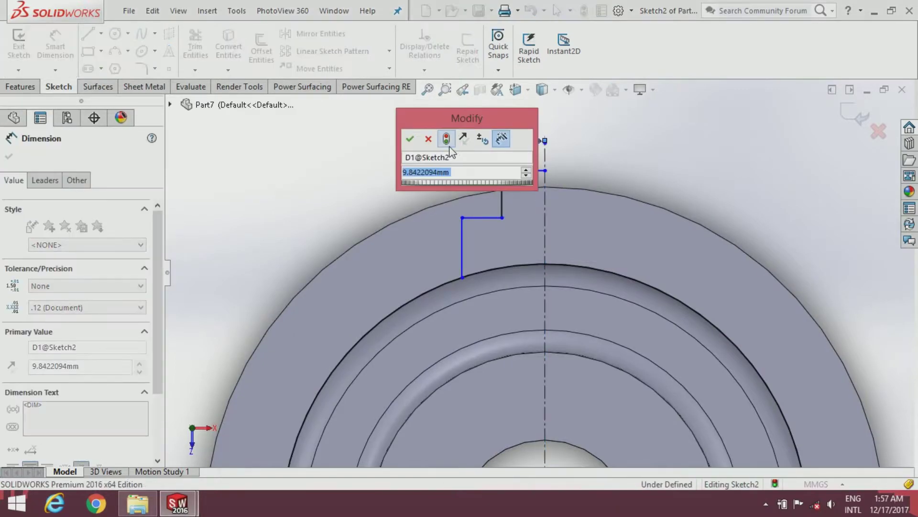
type("=")
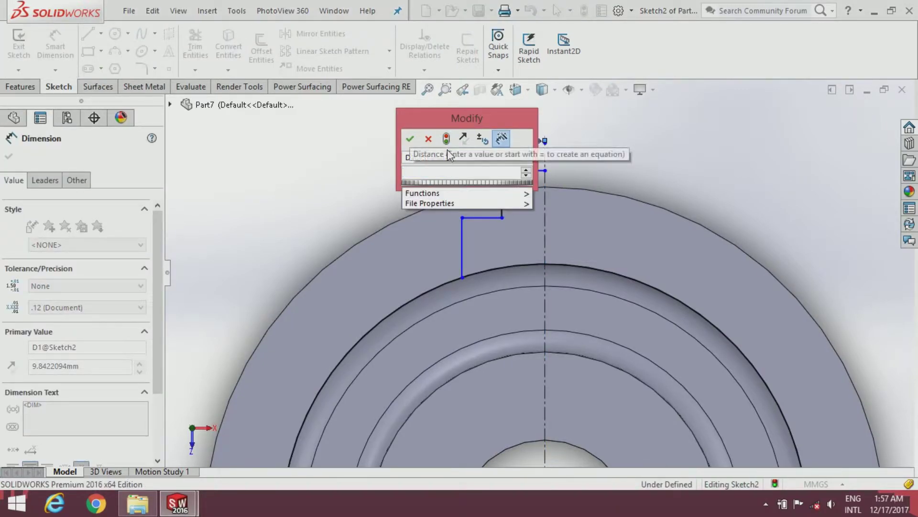
key("Escape")
key("Escape")
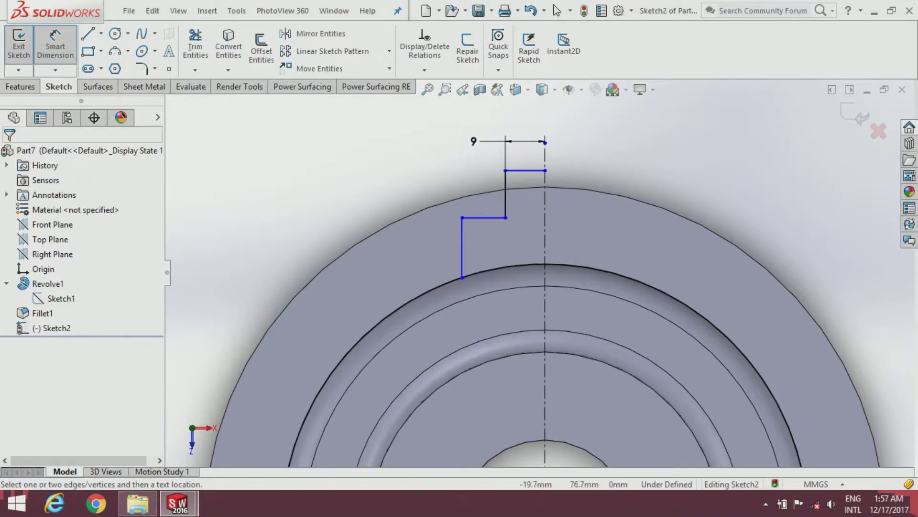
Step: Dimension the lower vertical line 15 mm from the centreline
left_click(462, 245)
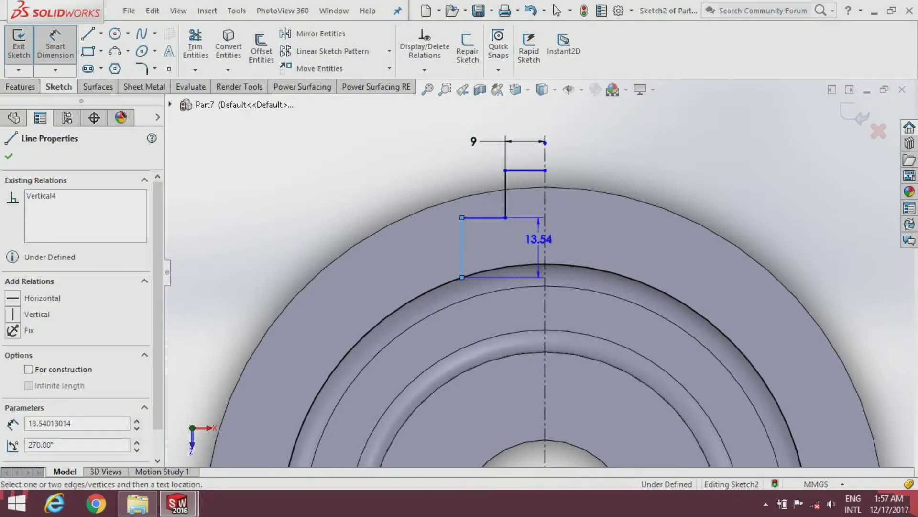
left_click(544, 241)
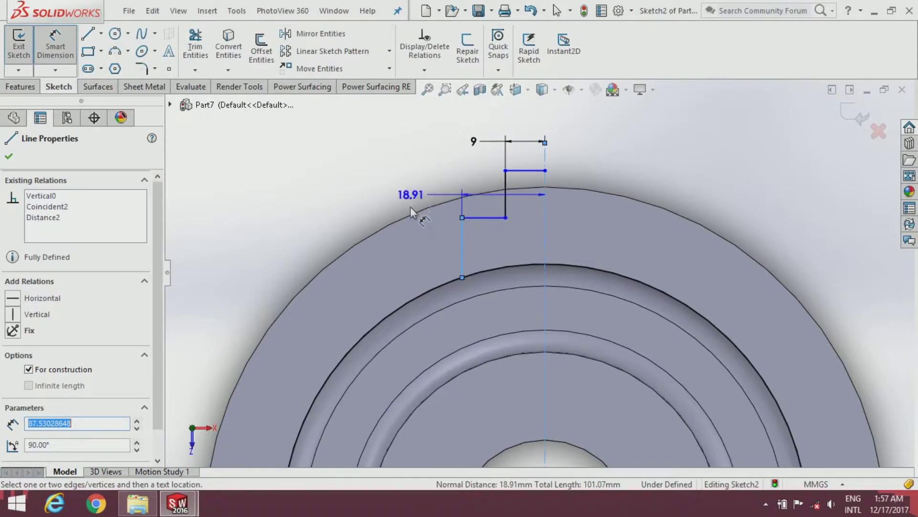
left_click(435, 241)
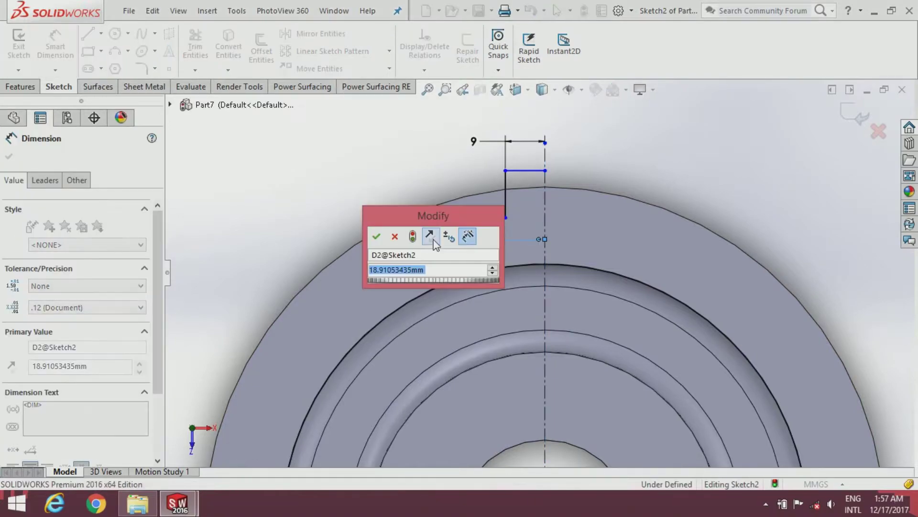
type("15")
key("Return")
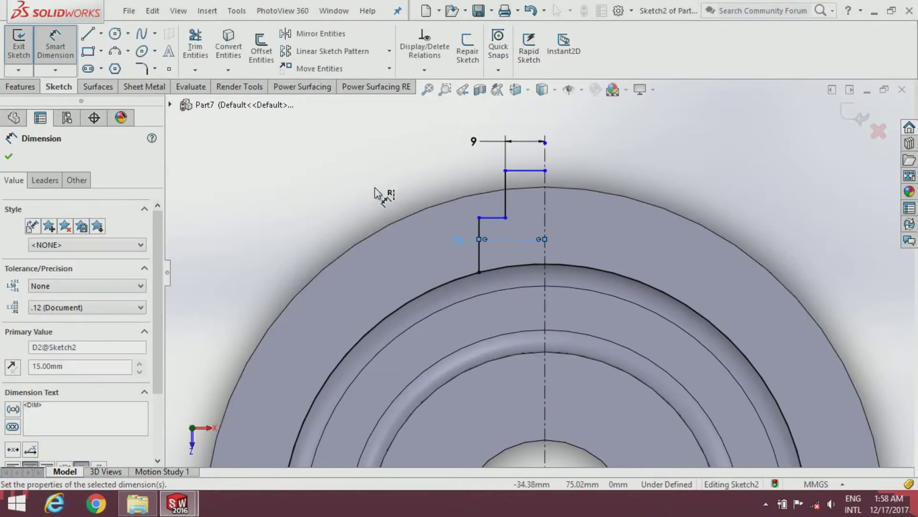
left_click(8, 157)
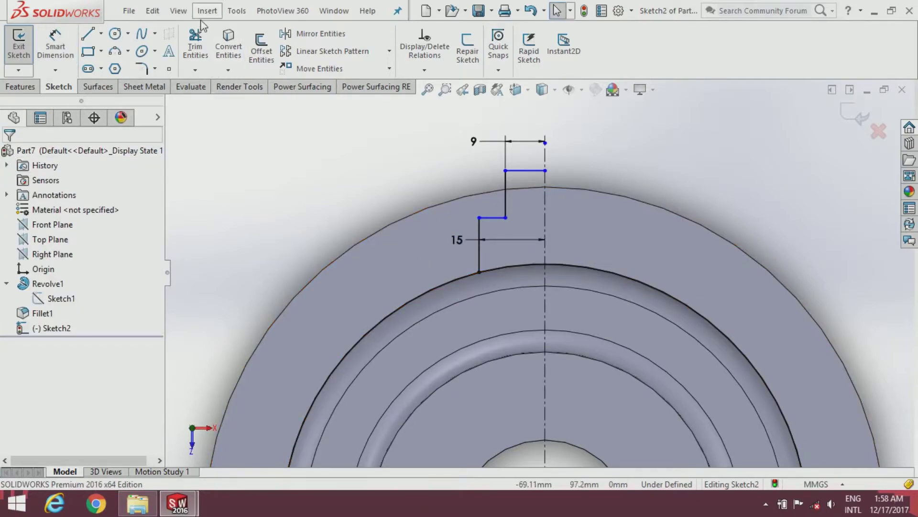
Step: Power-trim the sketch arc back to the centreline
left_click(195, 45)
left_click_drag(414, 245, 438, 308)
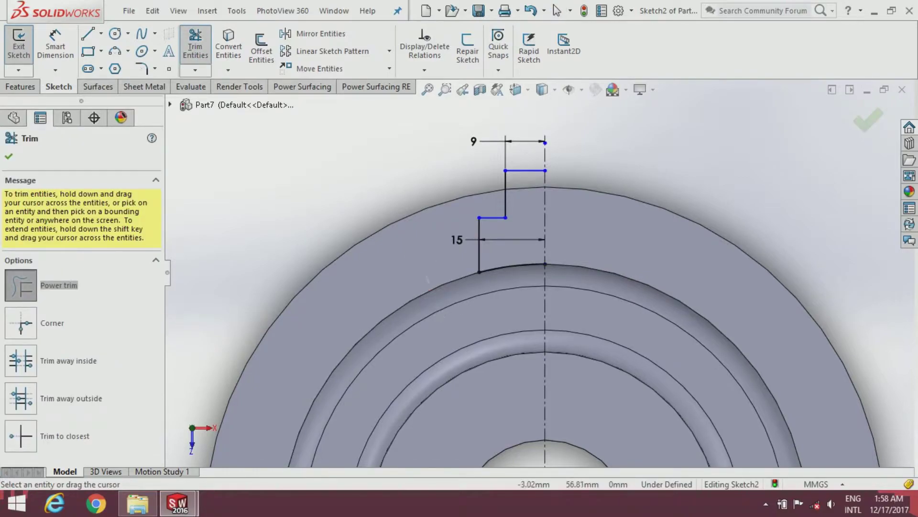
left_click(8, 158)
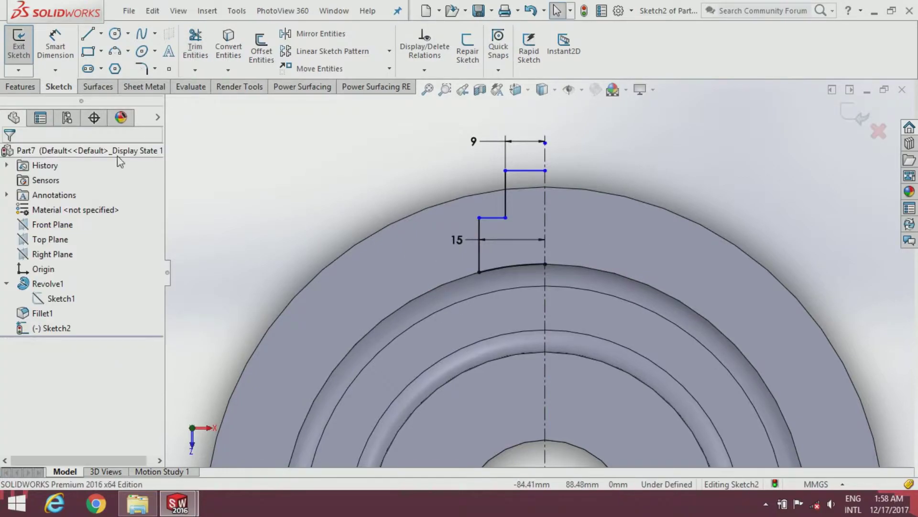
Step: Dimension the short horizontal step 11.50 mm above the arc end on the centreline
left_click(67, 50)
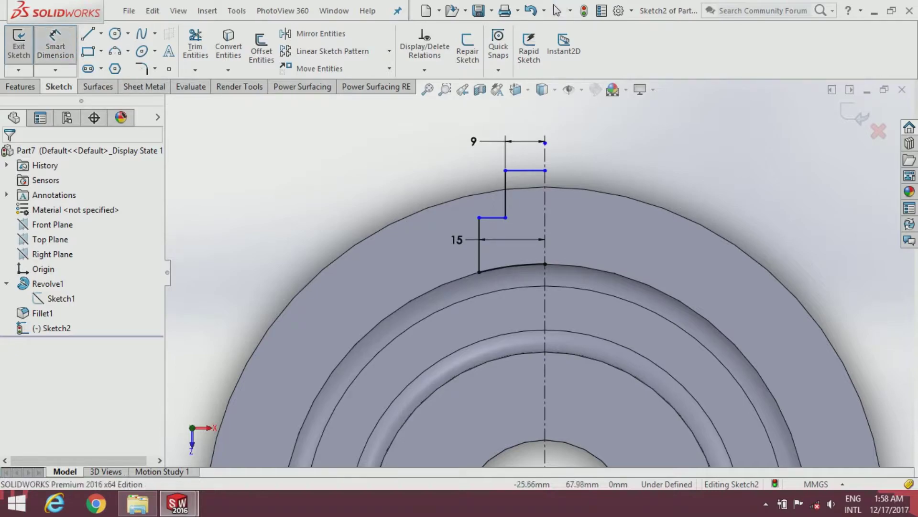
left_click(494, 218)
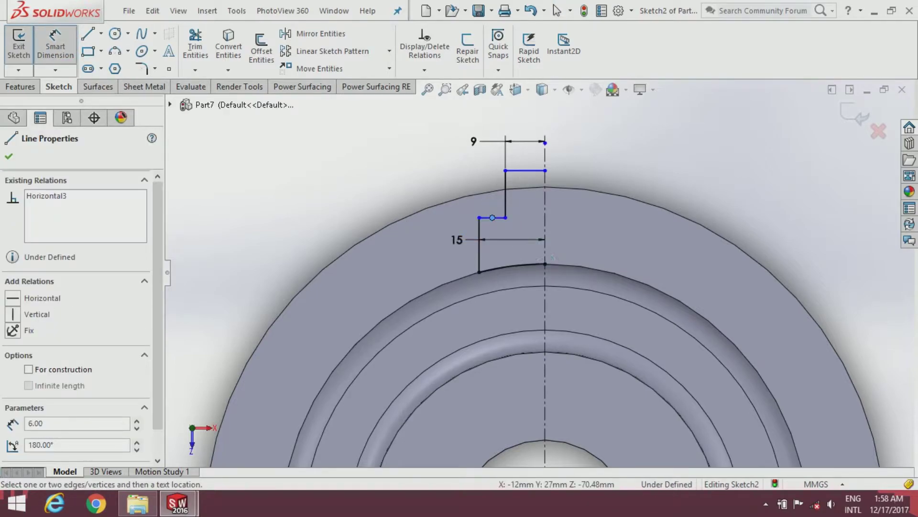
key("Escape")
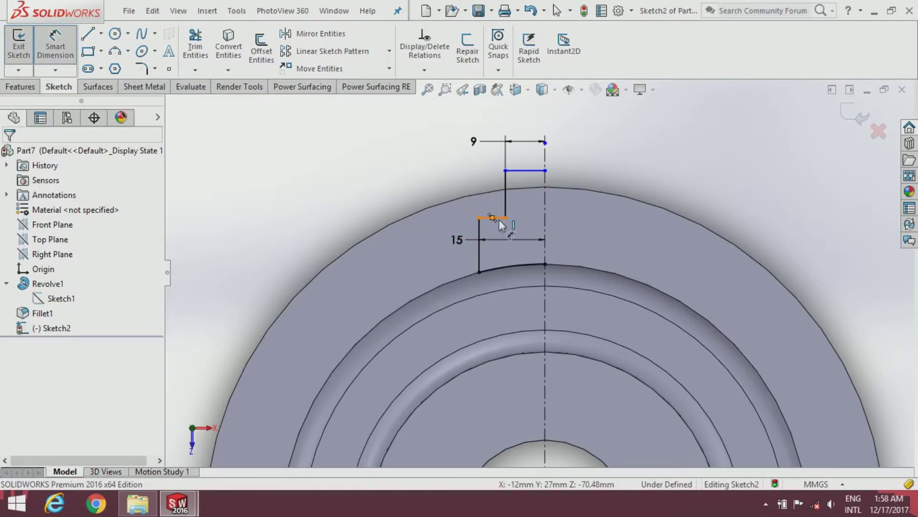
left_click(501, 219)
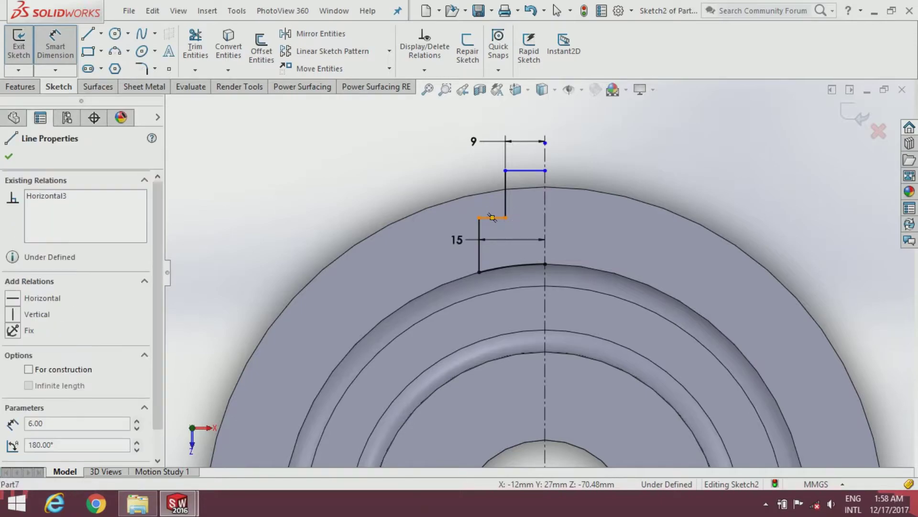
left_click(545, 264)
left_click(574, 238)
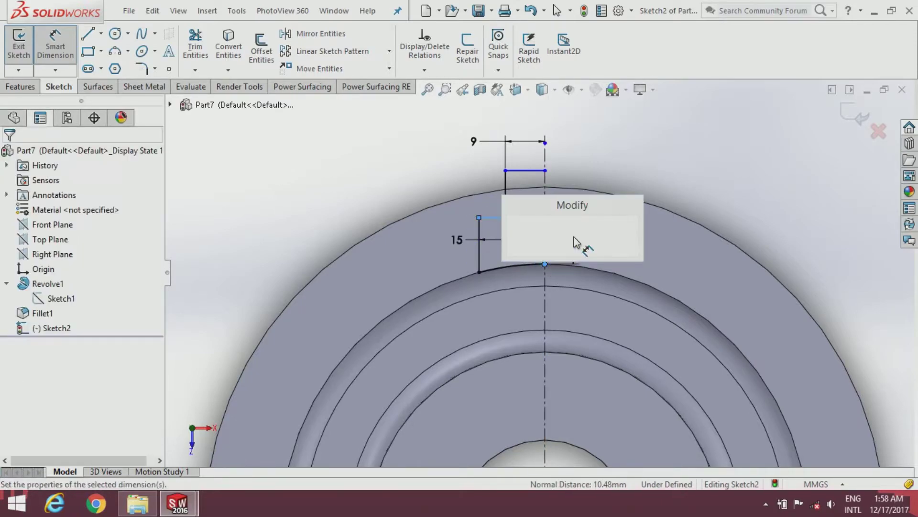
type("11.5")
key("Return")
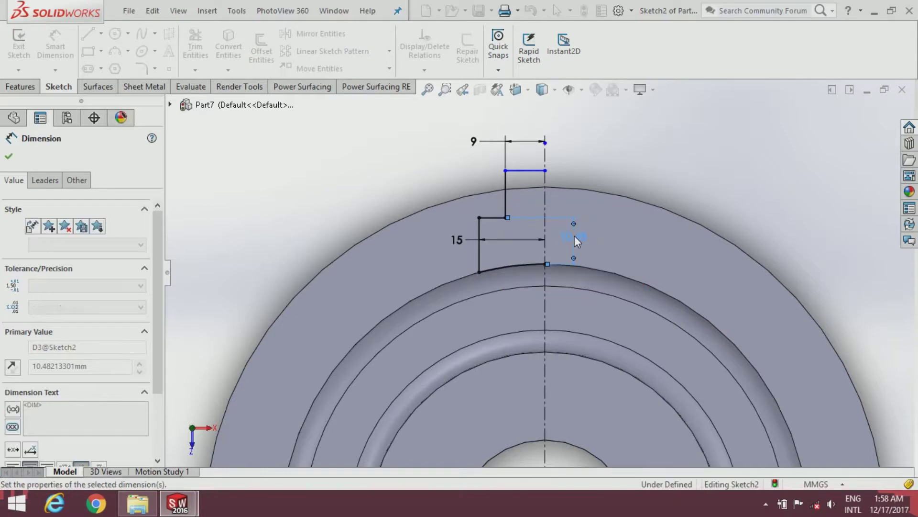
scroll(567, 261, "up", 2)
scroll(558, 260, "down", 1)
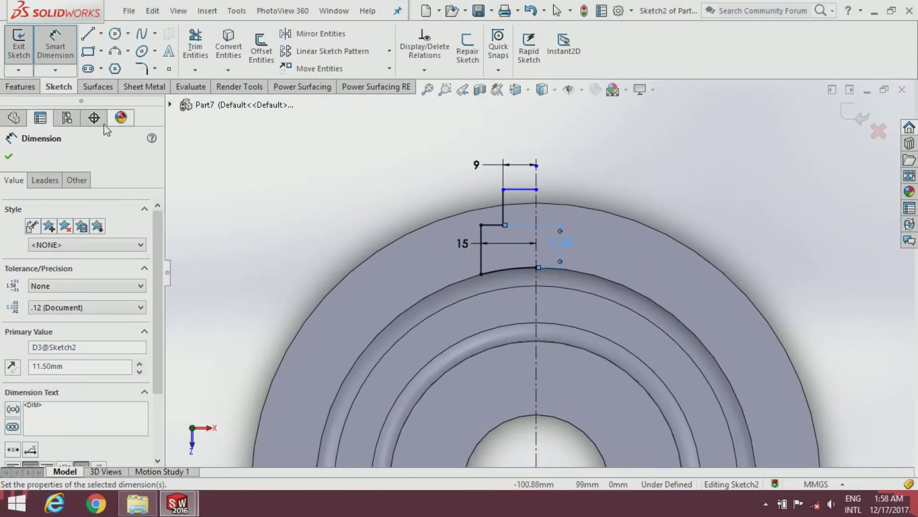
left_click(9, 157)
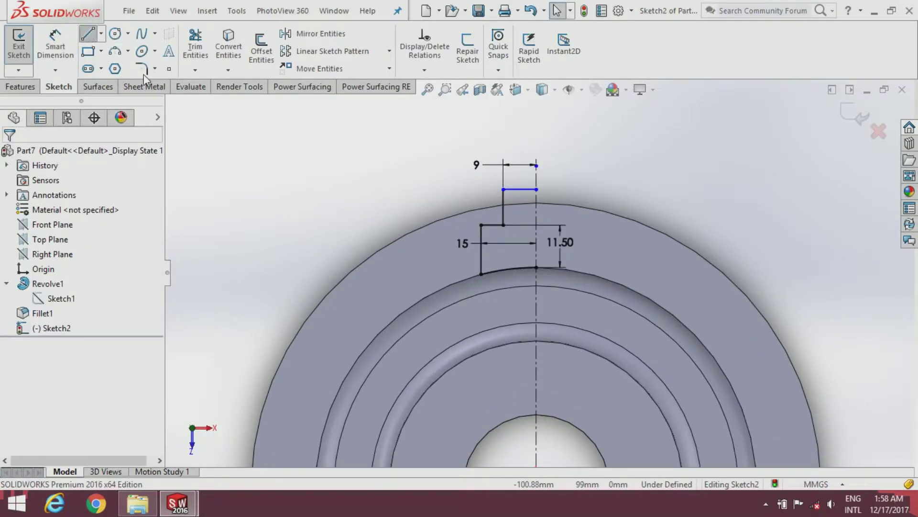
scroll(589, 279, "down", 1)
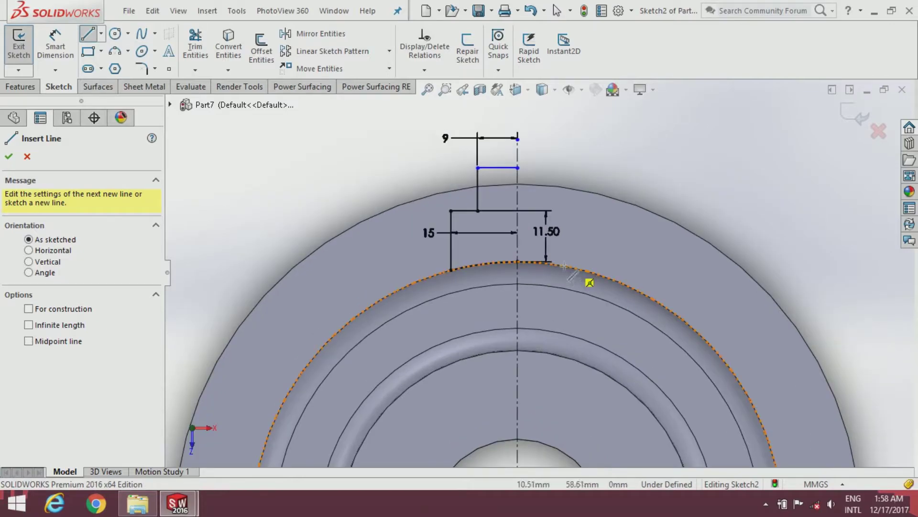
Step: Draw a vertical line from the arc end on the centreline to the upper step corner
left_click(517, 261)
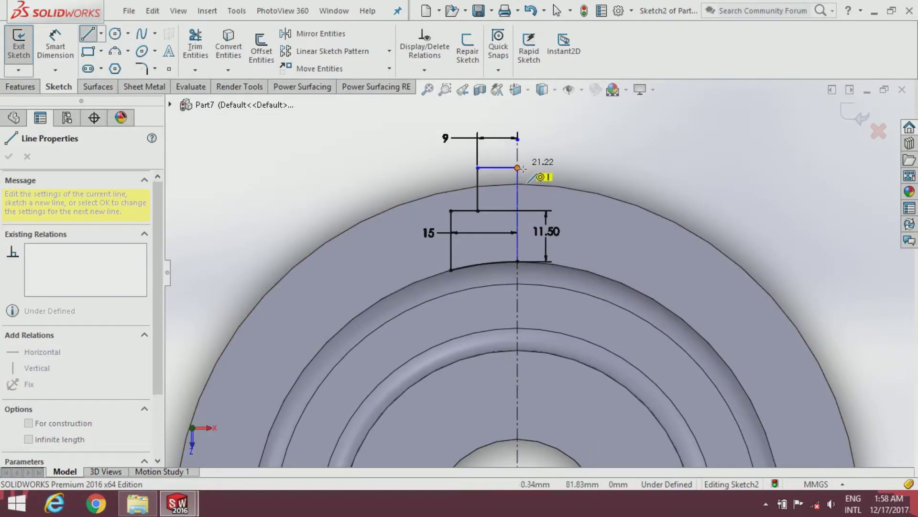
left_click(517, 167)
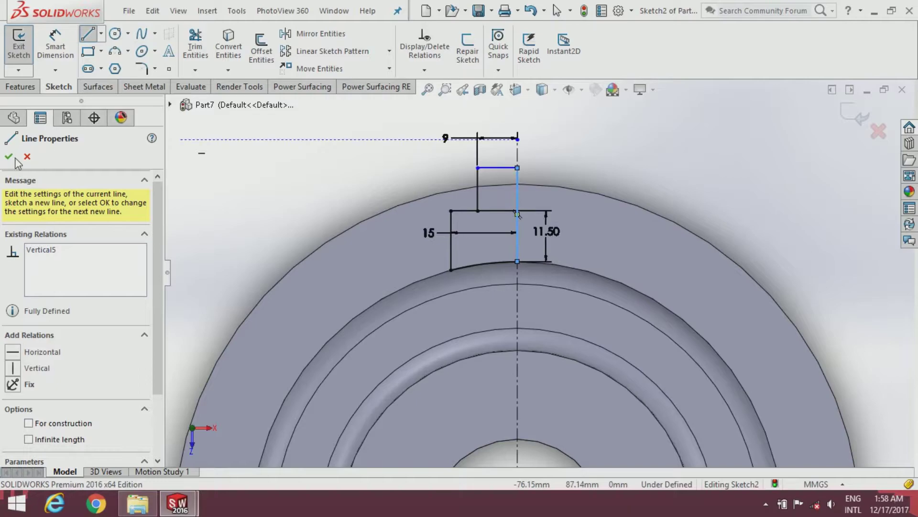
key("Escape")
scroll(517, 214, "up", 1)
scroll(542, 209, "up", 1)
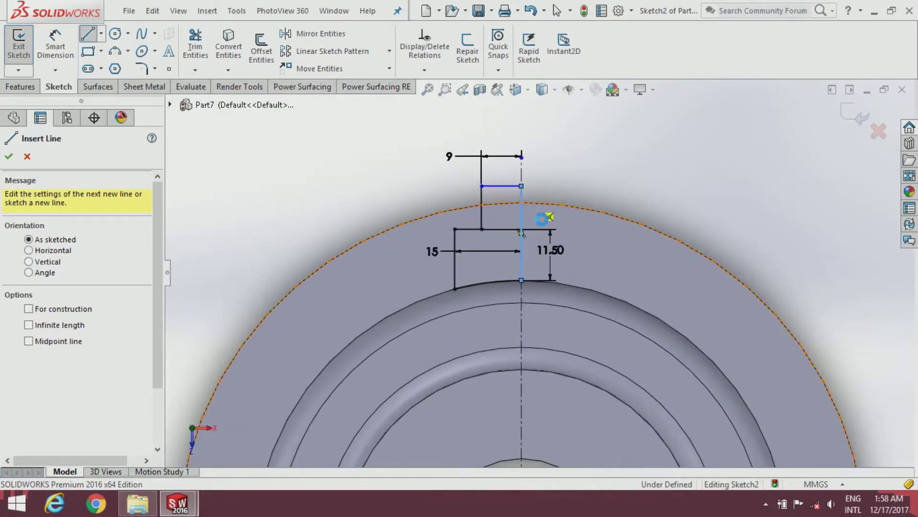
key("Escape")
scroll(553, 275, "up", 1)
scroll(559, 335, "up", 1)
scroll(551, 340, "down", 1)
scroll(549, 338, "down", 2)
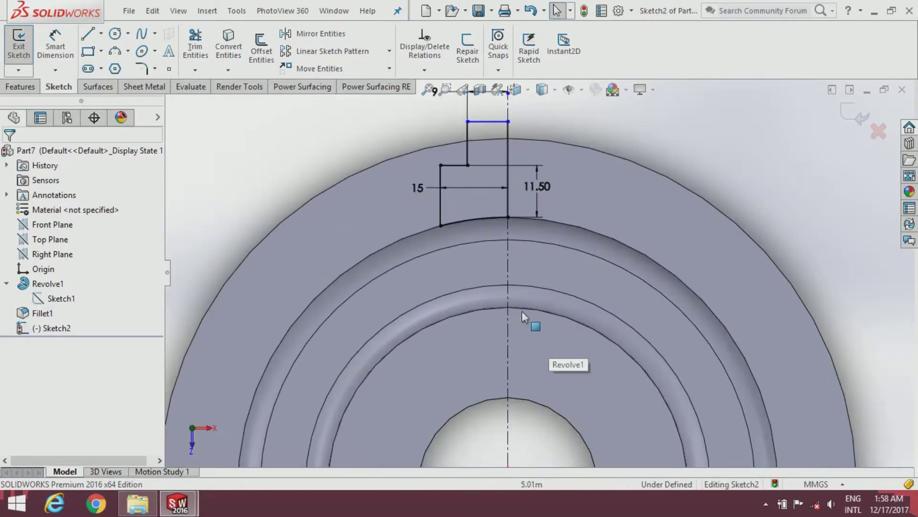
Step: Draw a short line at the inner ring's top point, then delete it as a stray
left_click(87, 39)
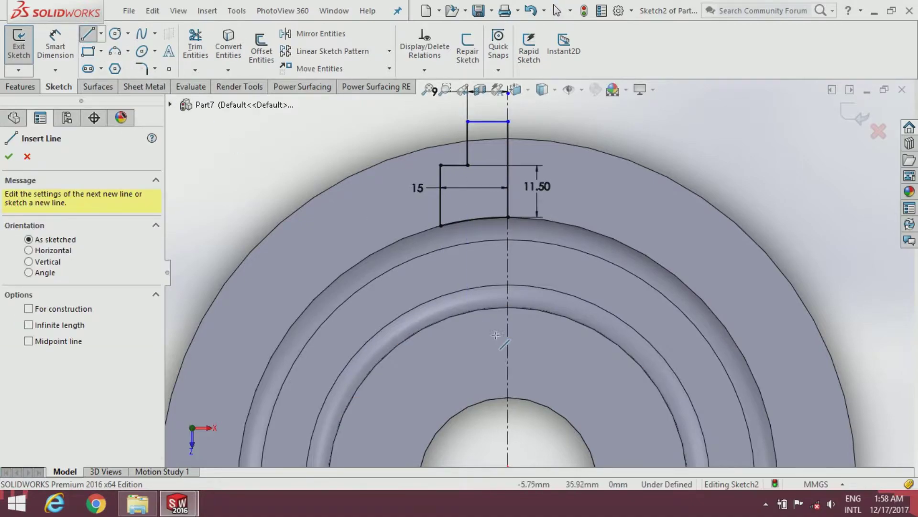
scroll(531, 315, "down", 2)
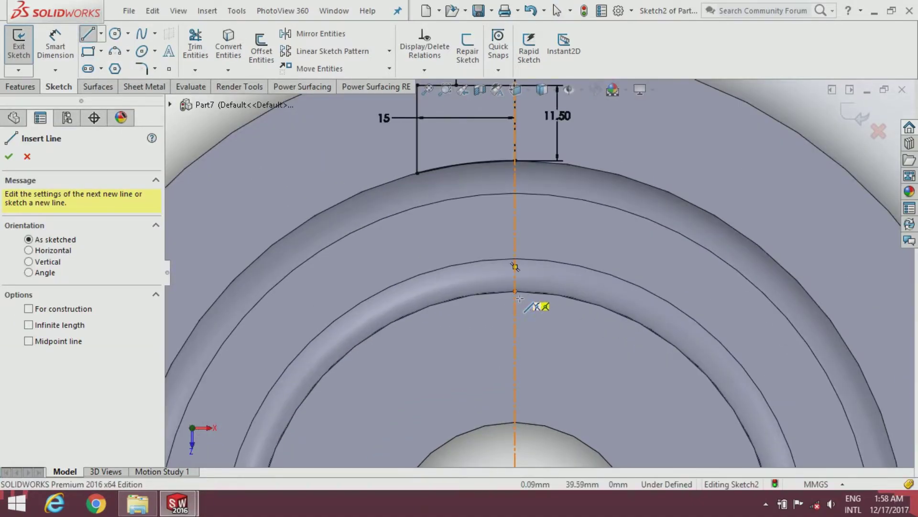
left_click(516, 292)
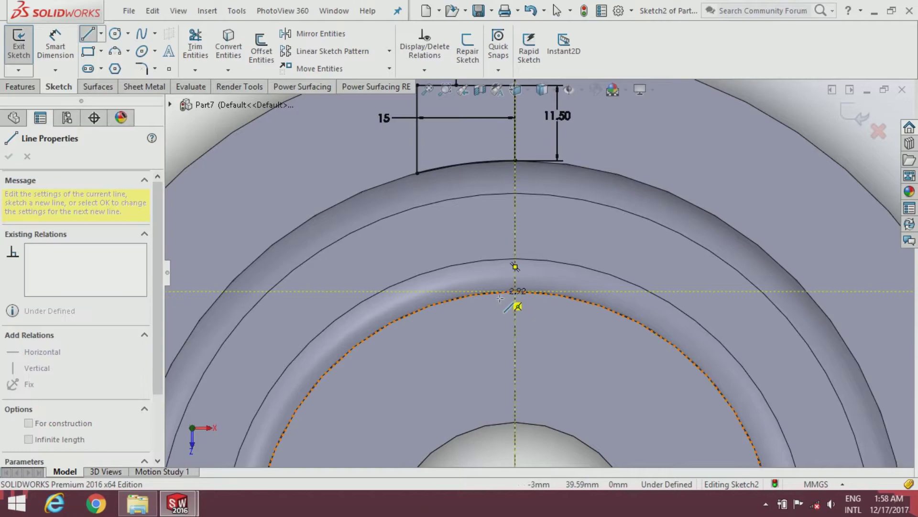
left_click(481, 293)
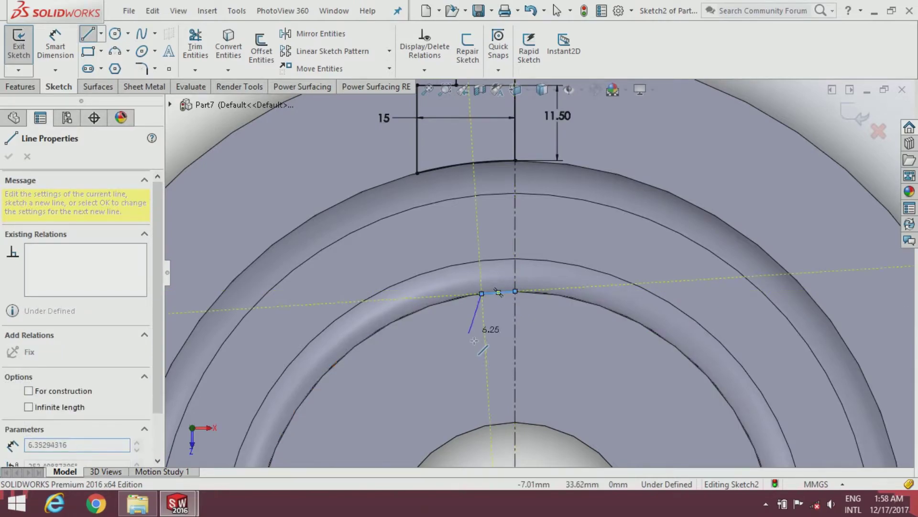
key("Escape")
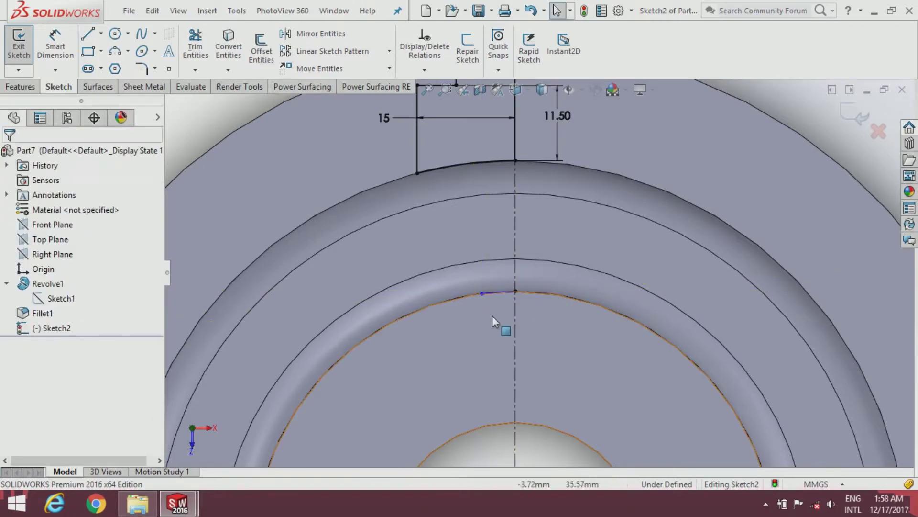
scroll(493, 297, "down", 2)
left_click(492, 285)
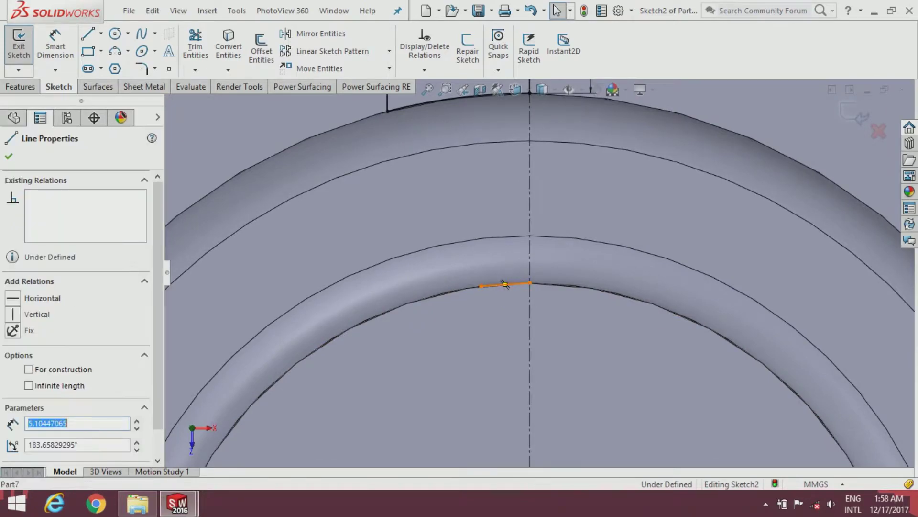
key("Delete")
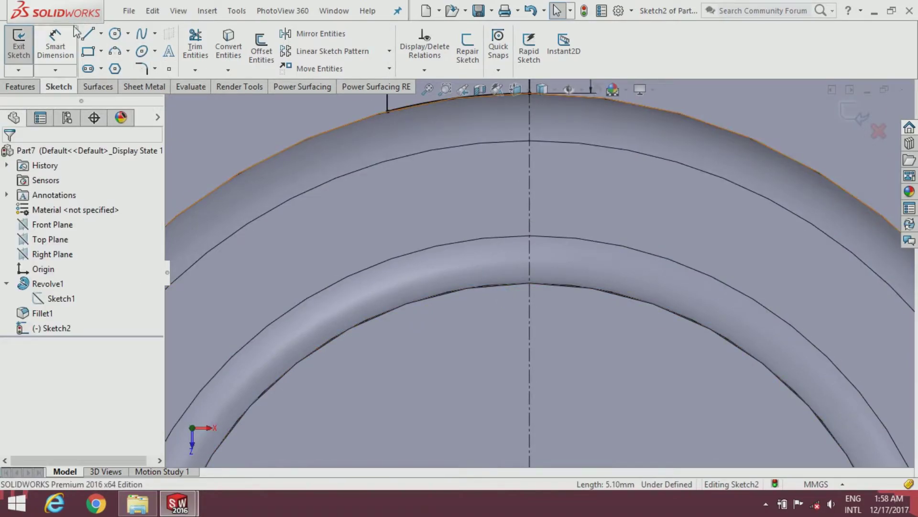
Step: Draw four lines forming a closed rectangle beside the centreline at the inner edge
left_click(87, 35)
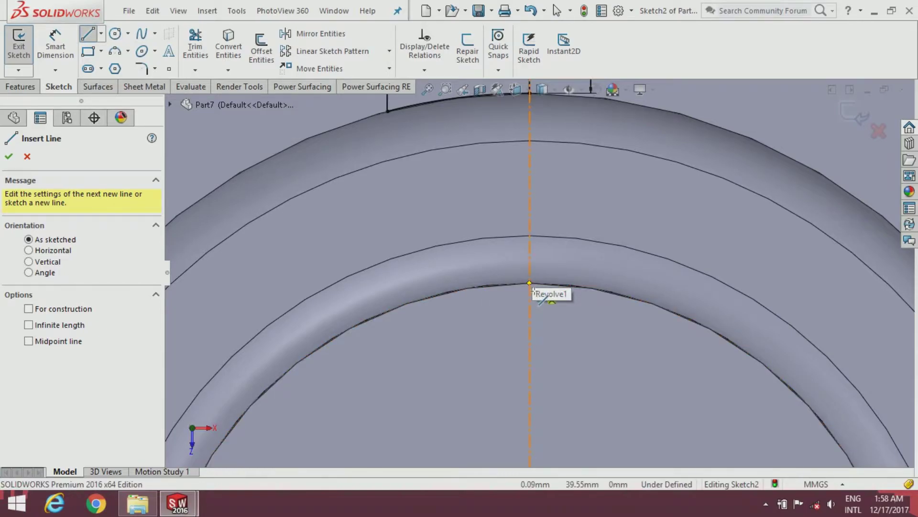
left_click(529, 284)
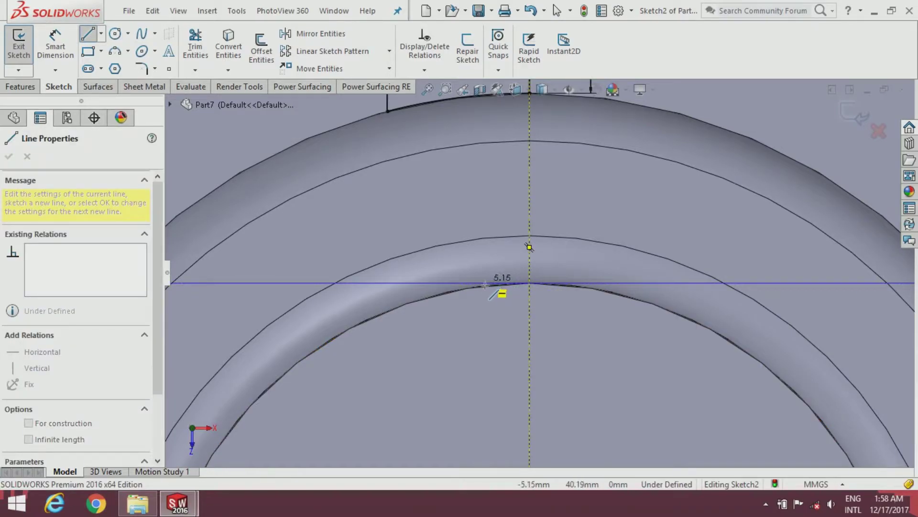
left_click(471, 283)
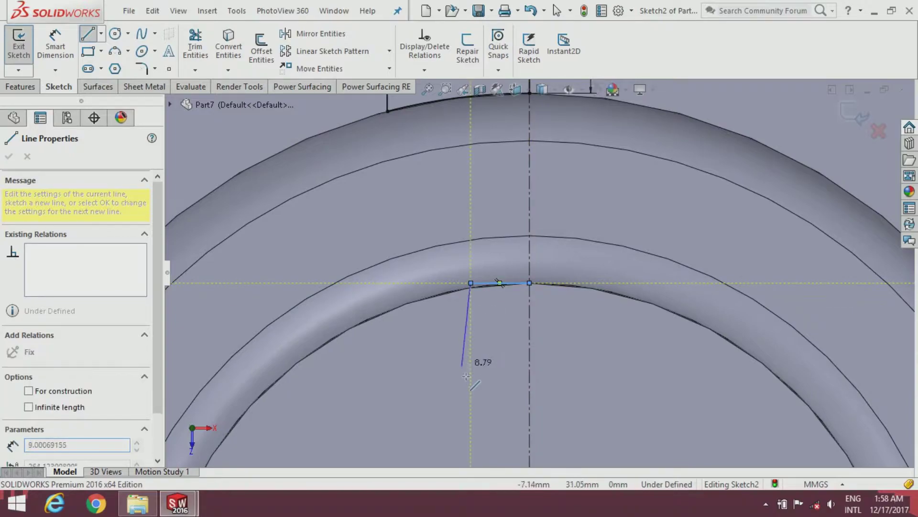
left_click(471, 359)
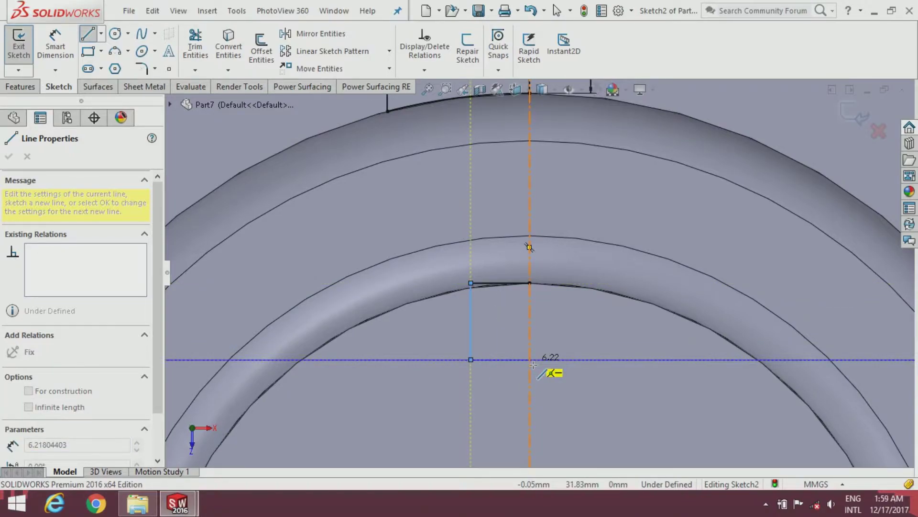
left_click(530, 359)
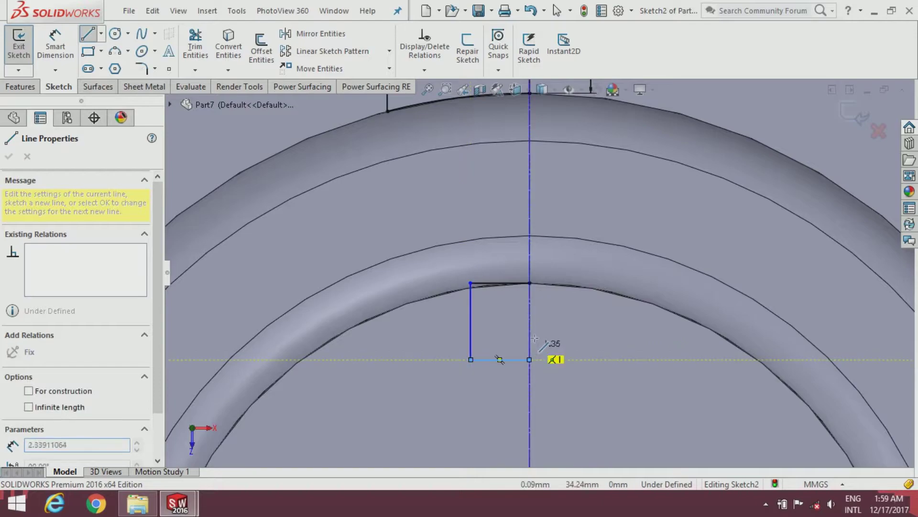
left_click(536, 289)
key("Escape")
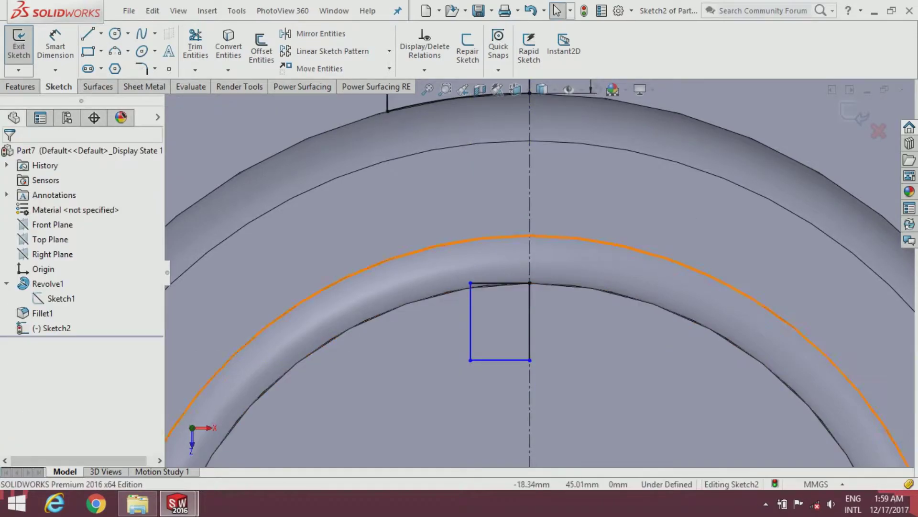
left_click(55, 48)
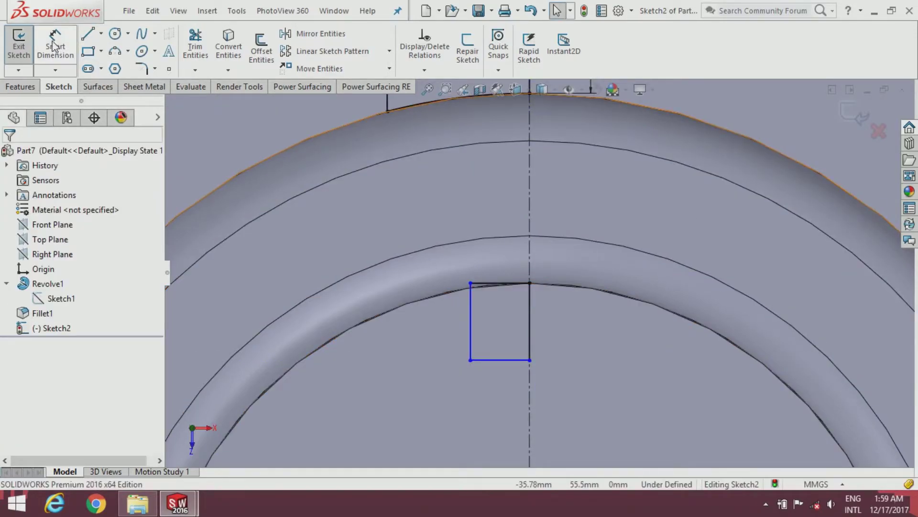
Step: Dimension the rectangle's left side 10.50 mm and its bottom edge 5 mm
left_click(471, 314)
left_click(429, 314)
type("10")
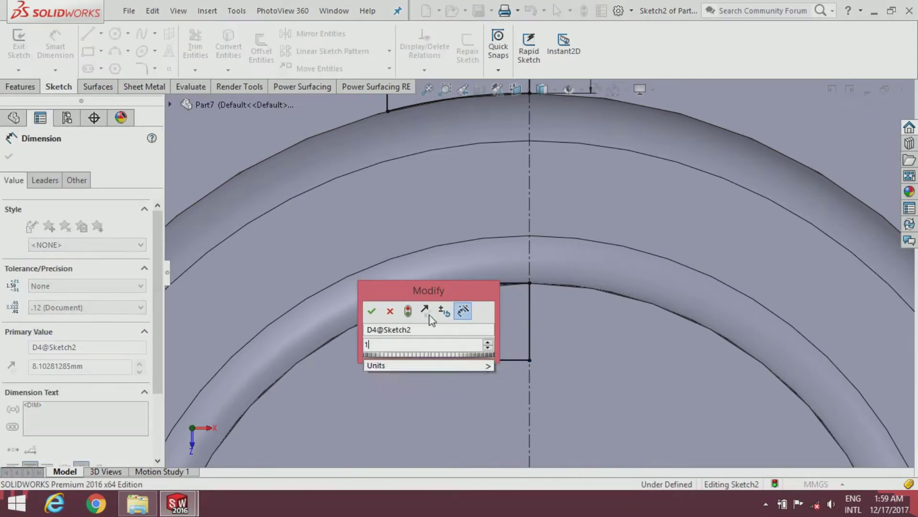
type(".5")
key("Return")
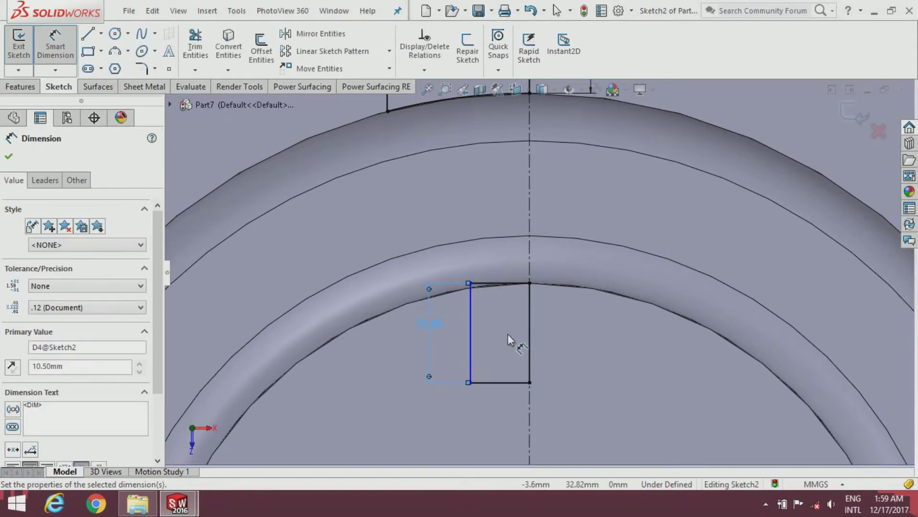
left_click(482, 382)
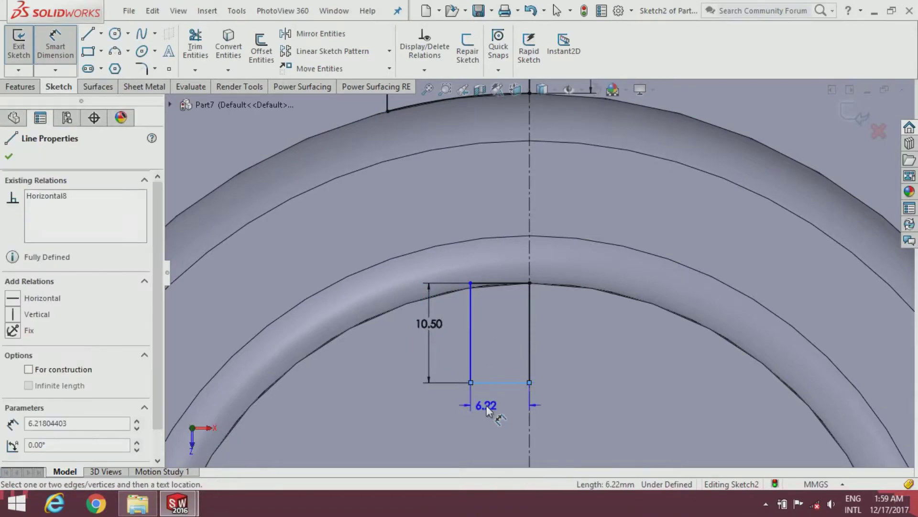
left_click(487, 406)
type("5")
key("Return")
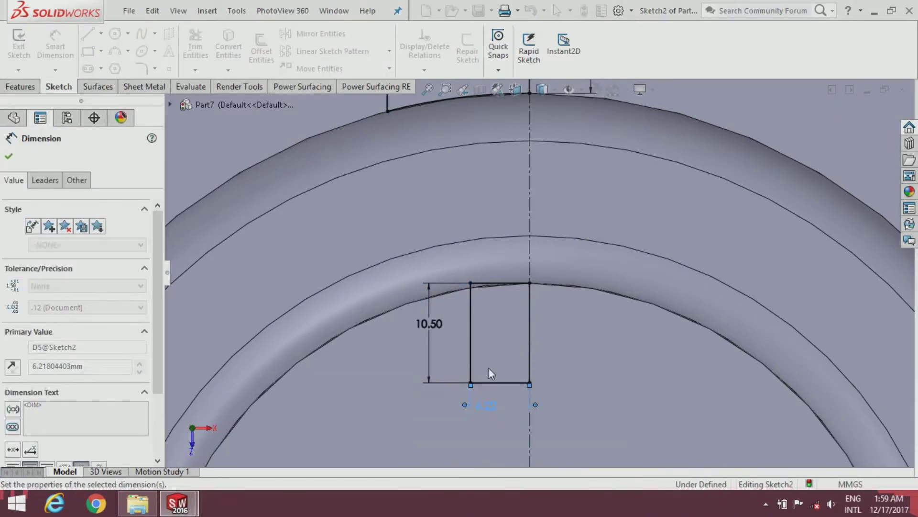
scroll(482, 327, "up", 1)
scroll(490, 330, "up", 1)
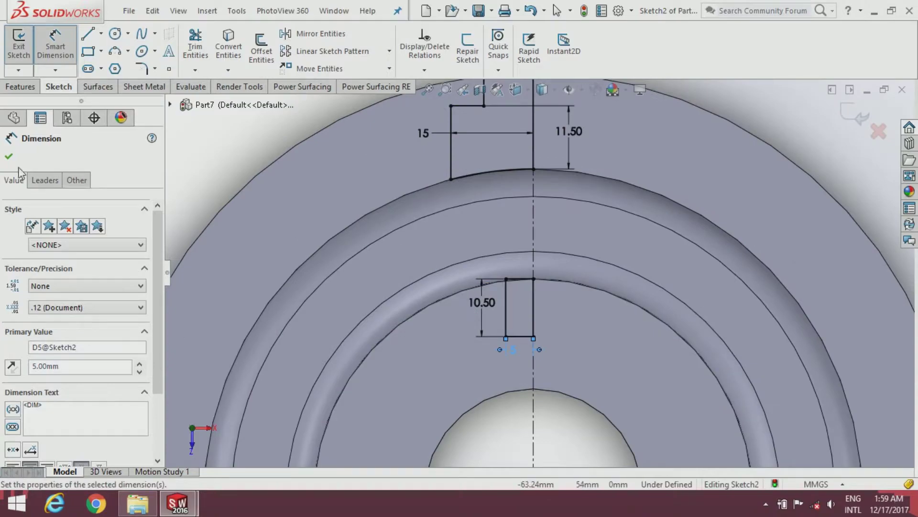
left_click(9, 155)
scroll(550, 233, "up", 1)
scroll(550, 231, "up", 1)
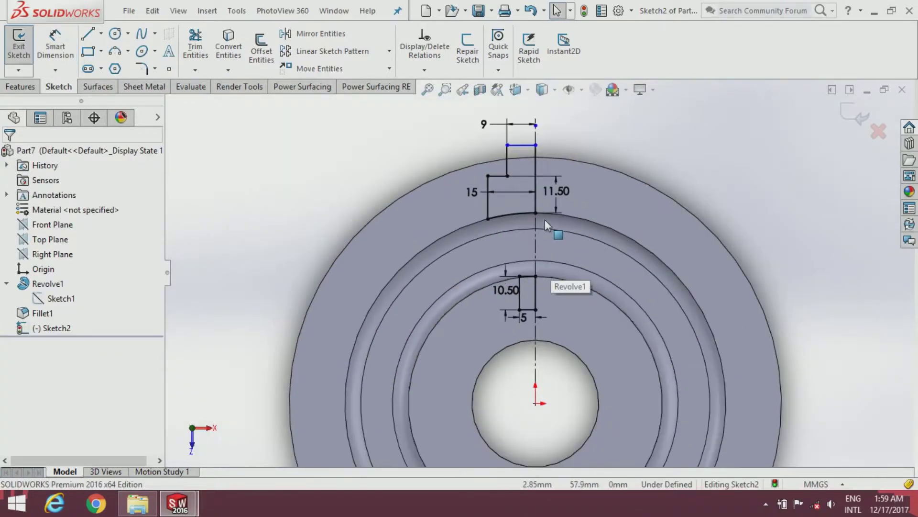
scroll(545, 220, "up", 1)
scroll(537, 206, "up", 1)
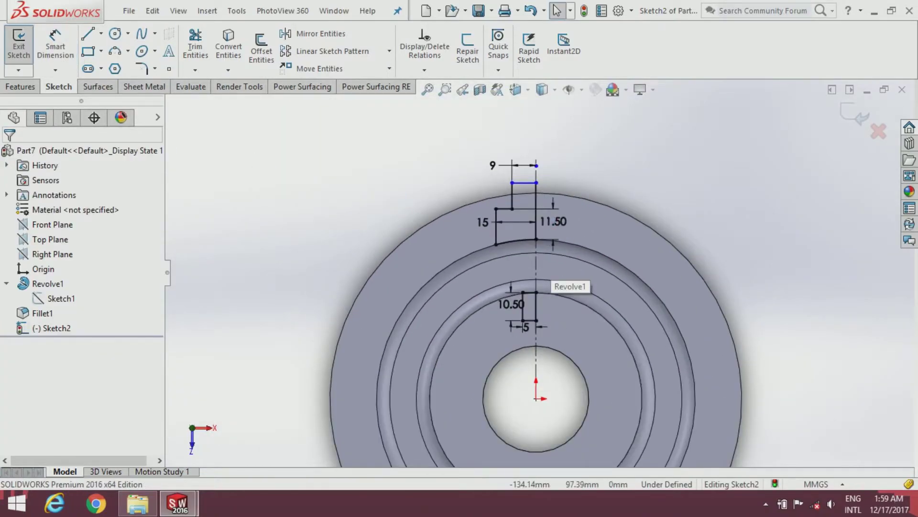
Step: Revolve-cut both sketch profiles 360° around the Line1 centreline
left_click(21, 87)
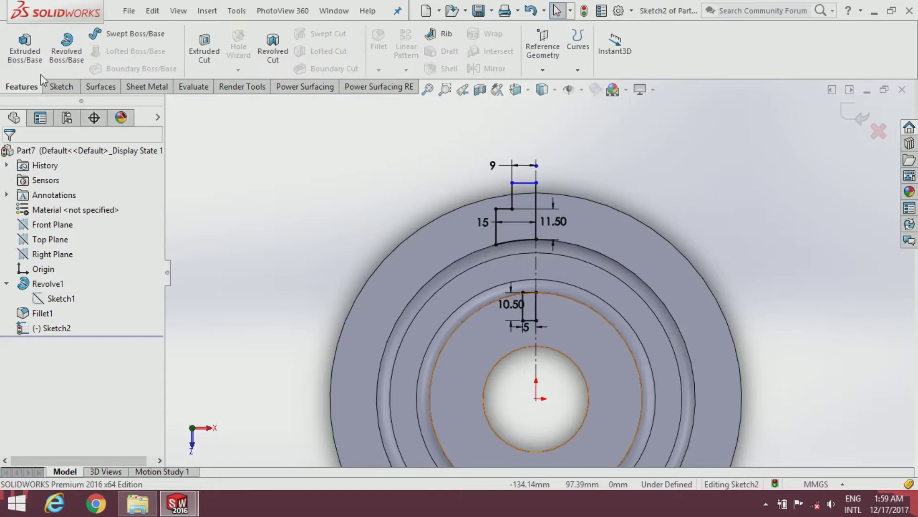
left_click(268, 53)
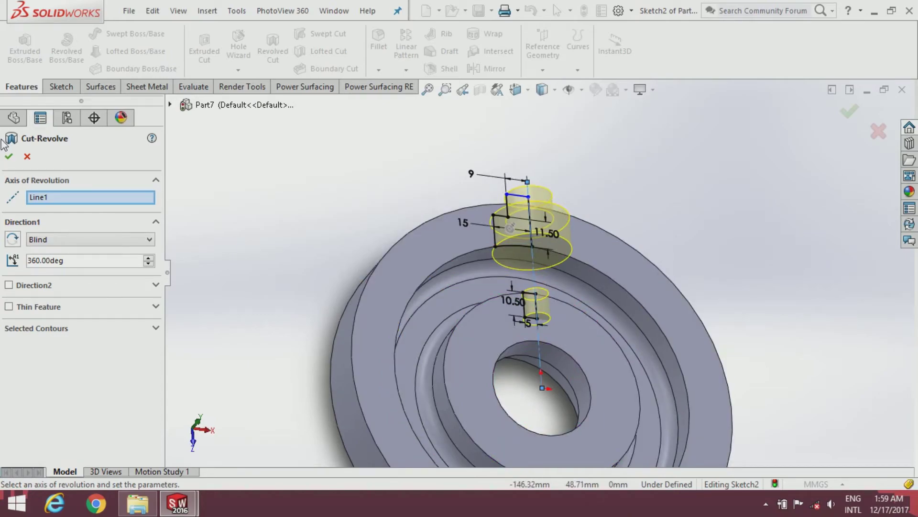
left_click(9, 157)
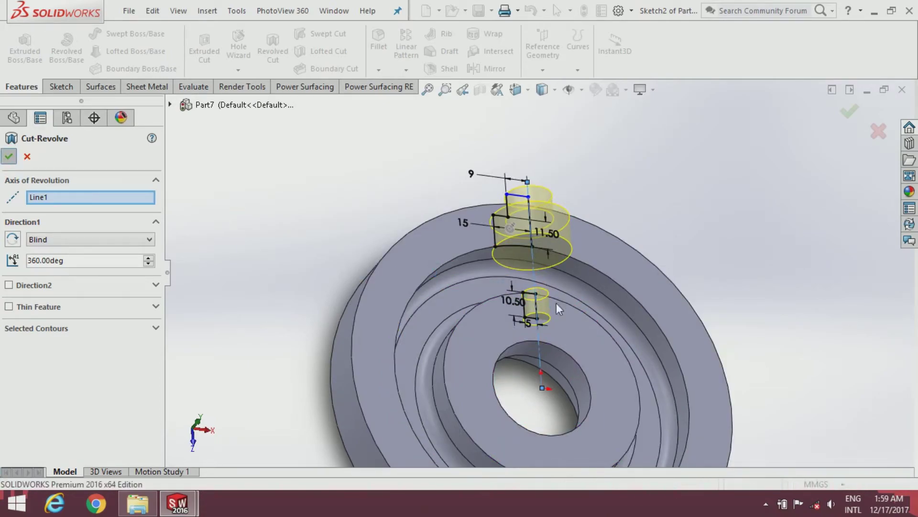
mouse_move(537, 296)
middle_mouse_down()
mouse_move(538, 229)
mouse_move(550, 309)
middle_mouse_up()
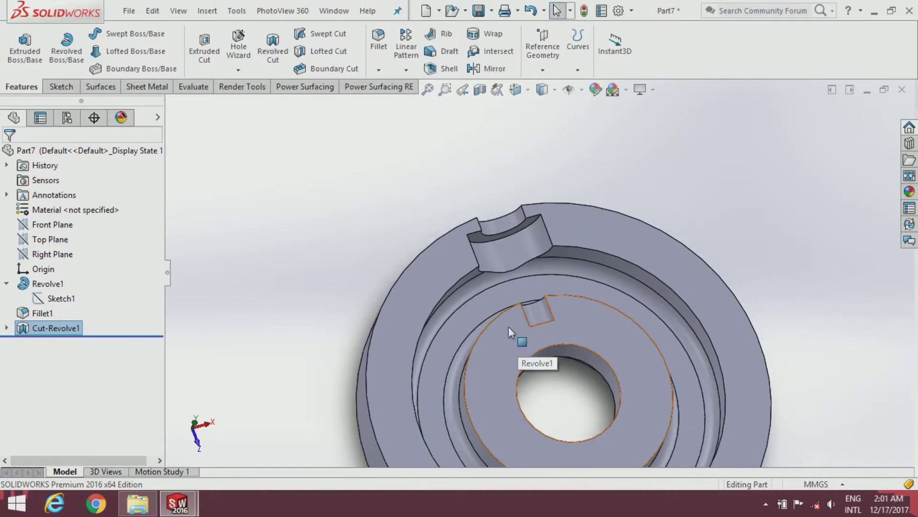
Step: Start a circular pattern, clearing preselected features and using the outer rim edge as axis
left_click(407, 70)
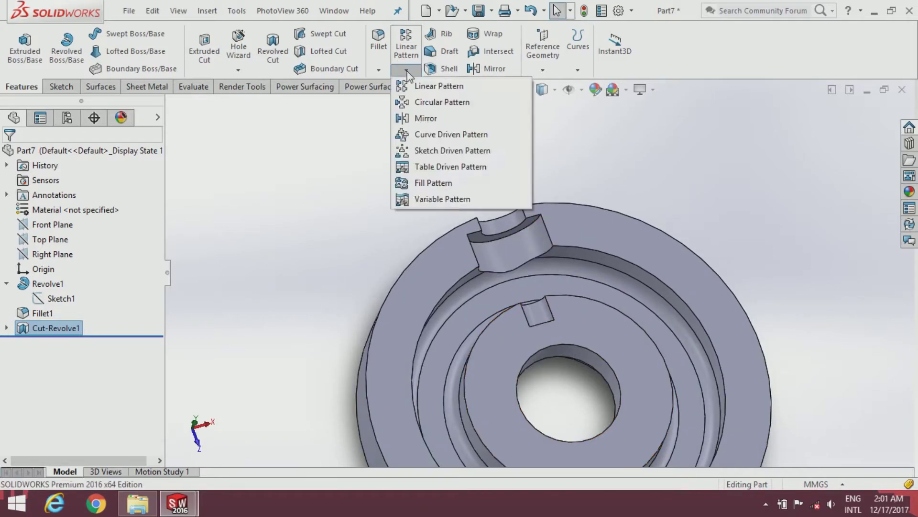
left_click(418, 101)
scroll(358, 191, "up", 2)
scroll(339, 220, "up", 2)
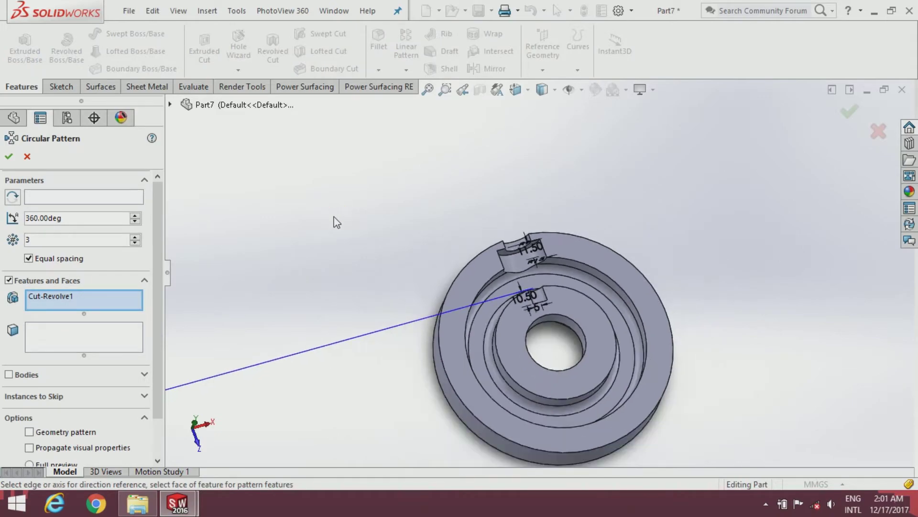
right_click(102, 294)
left_click(134, 306)
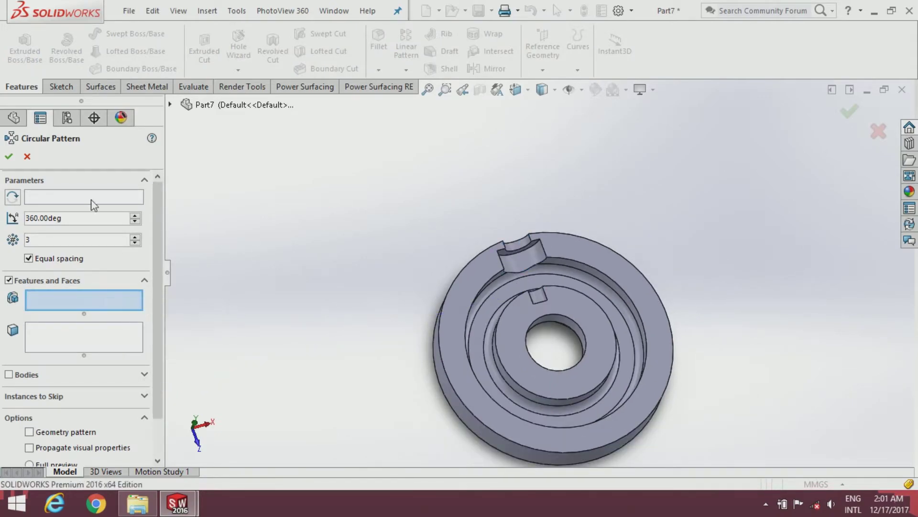
left_click(53, 198)
scroll(655, 297, "down", 3)
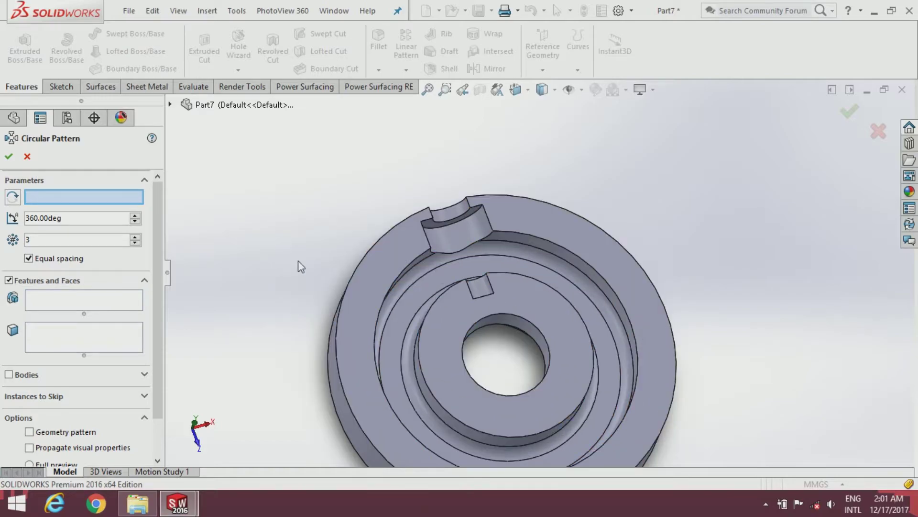
left_click(351, 277)
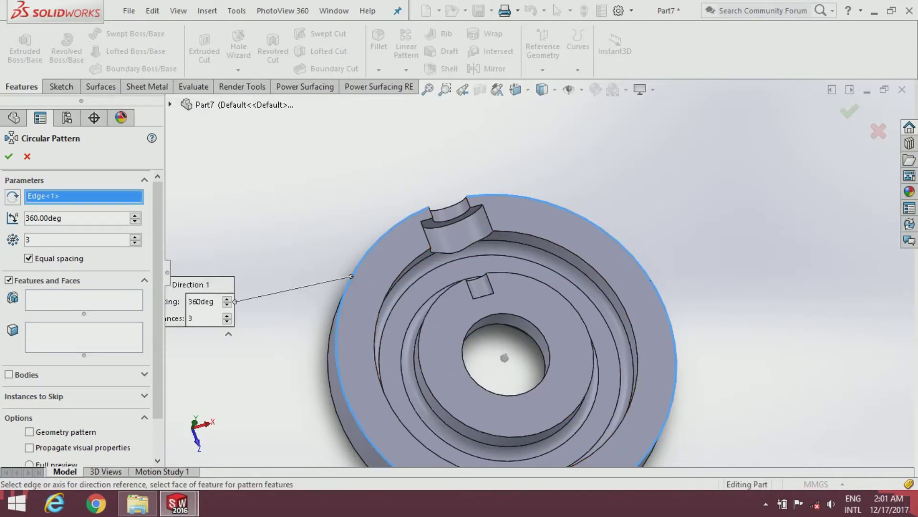
left_click(121, 305)
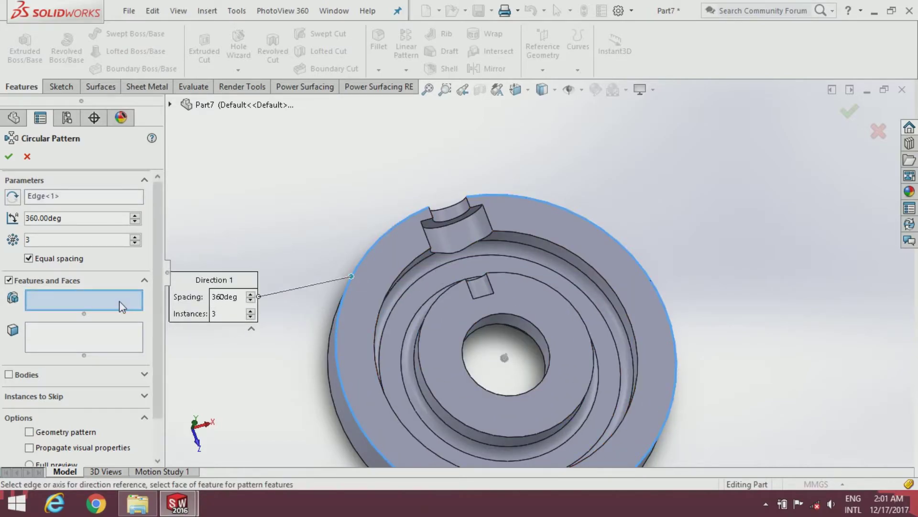
Step: Pattern Cut-Revolve1 as 3 equal instances over 360°
left_click(170, 104)
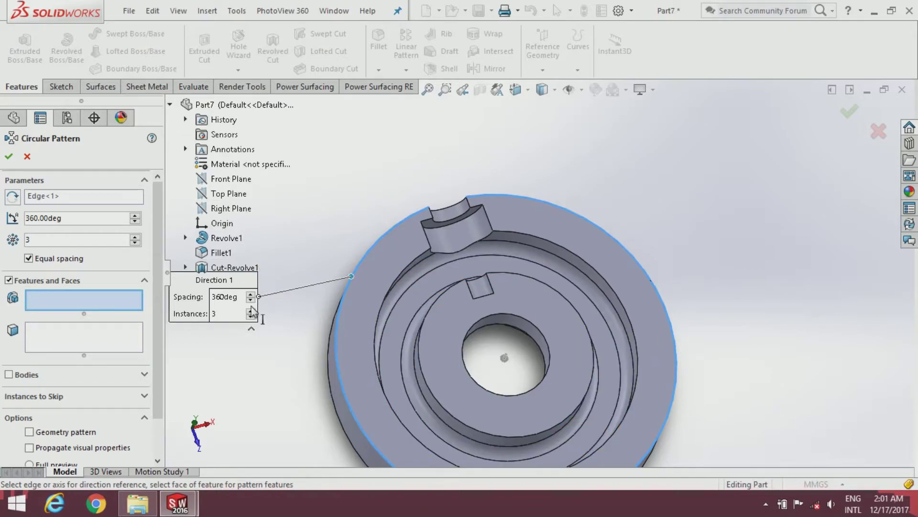
left_click_drag(252, 312, 350, 220)
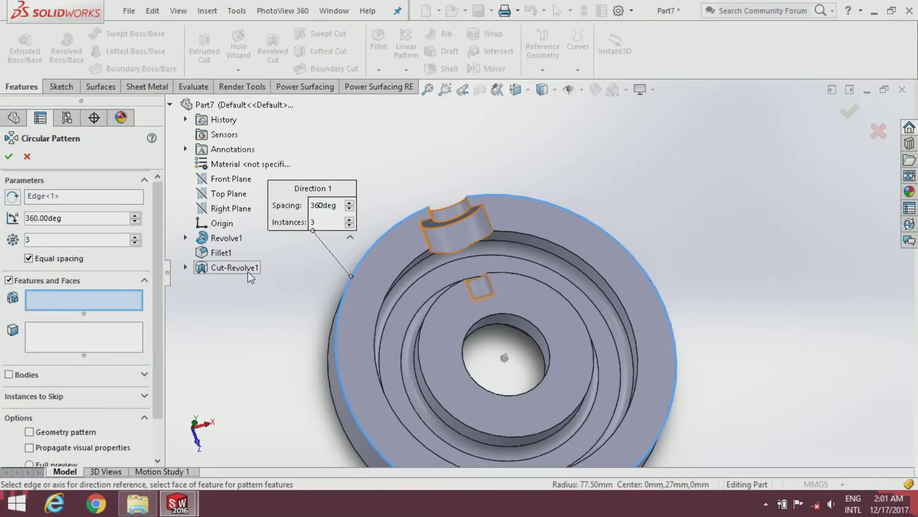
left_click(234, 268)
left_click(8, 157)
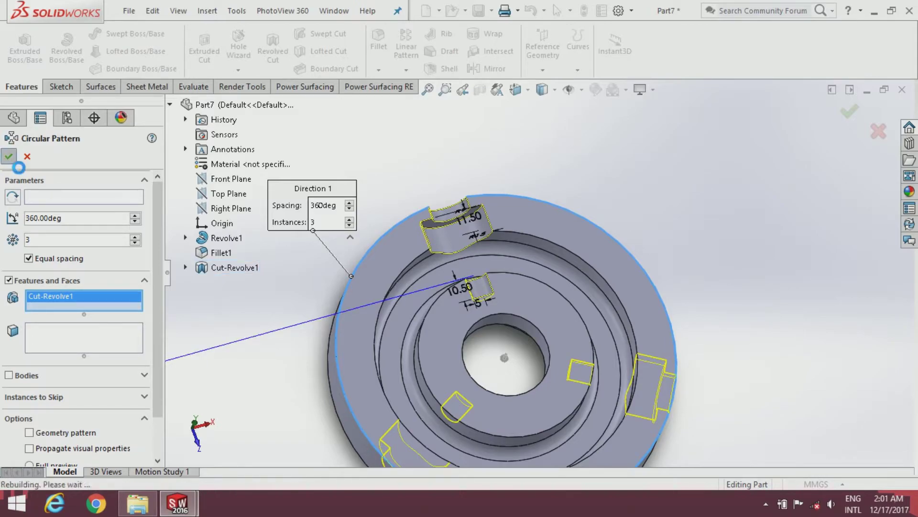
middle_click_drag(460, 368, 549, 314)
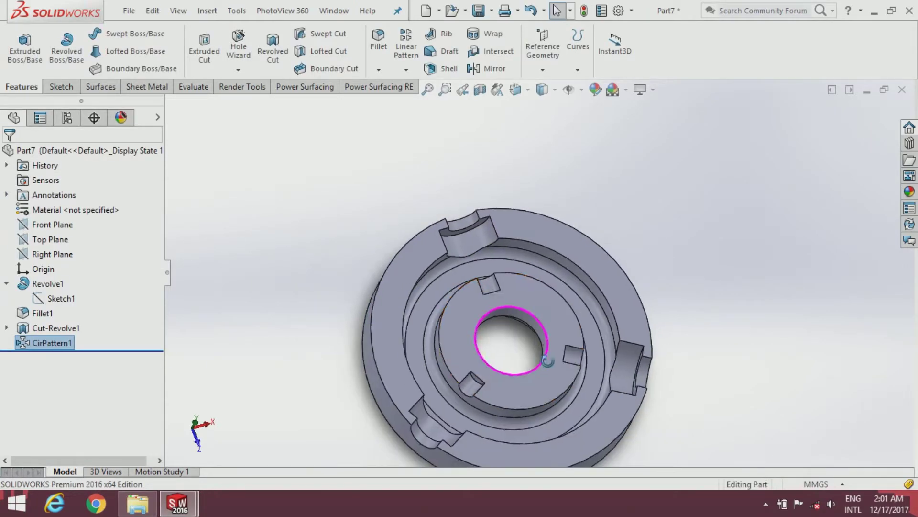
Step: Start a sketch on the inner ring's back face and convert that face's edges into it
left_click(547, 297)
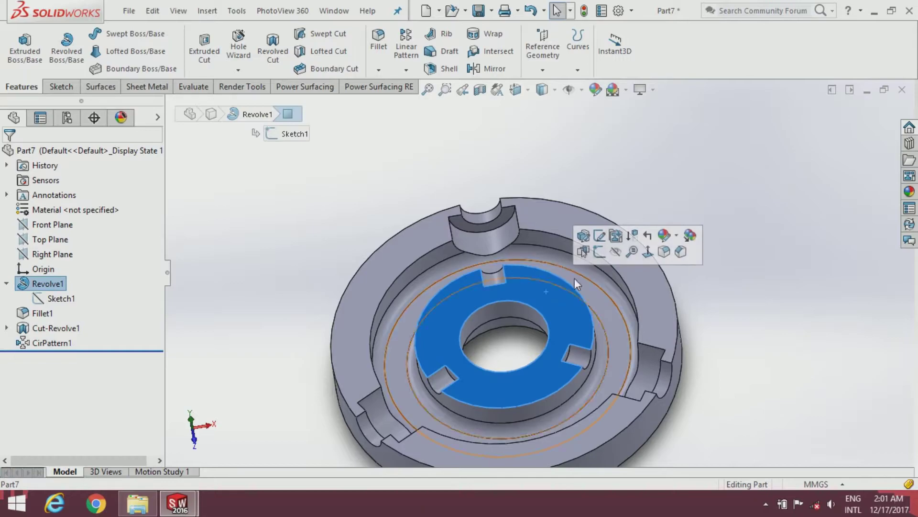
left_click(597, 255)
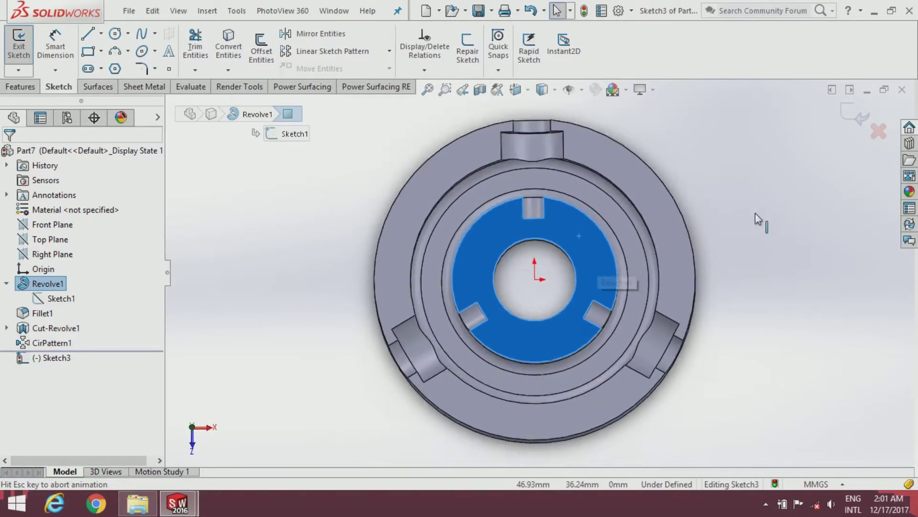
scroll(646, 214, "down", 3)
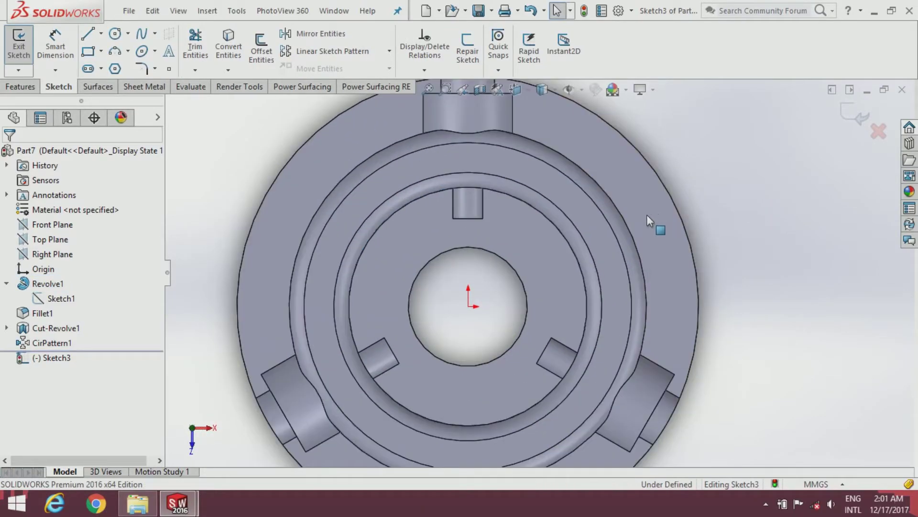
left_click(228, 42)
left_click(426, 240)
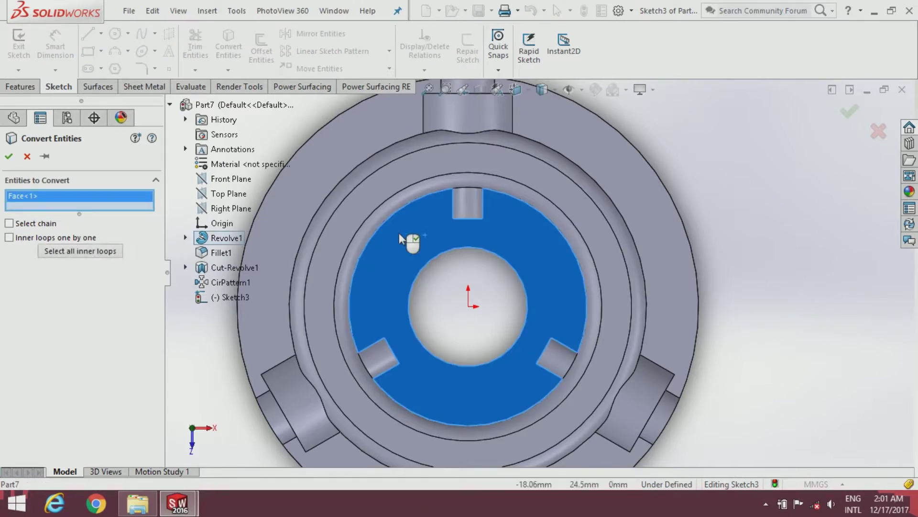
left_click(16, 158)
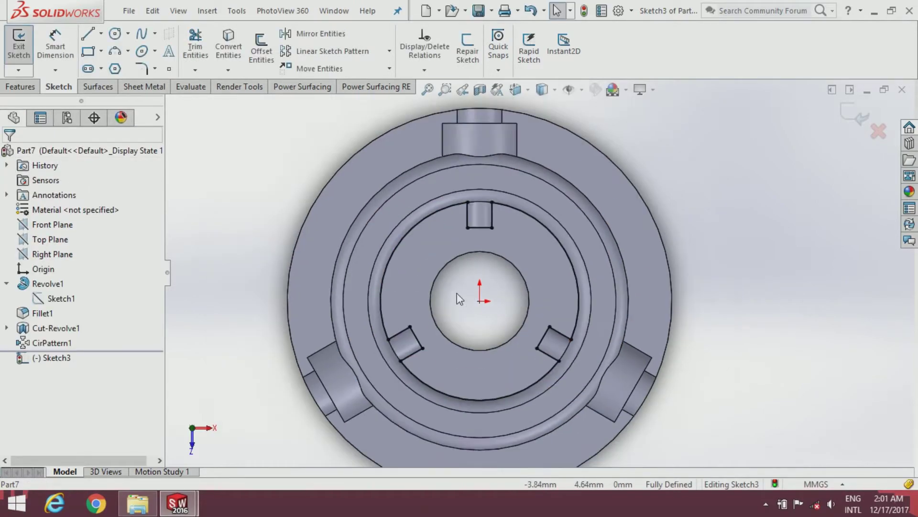
Step: Draw a circle centred on the origin and give it a 68 mm diameter
left_click(115, 34)
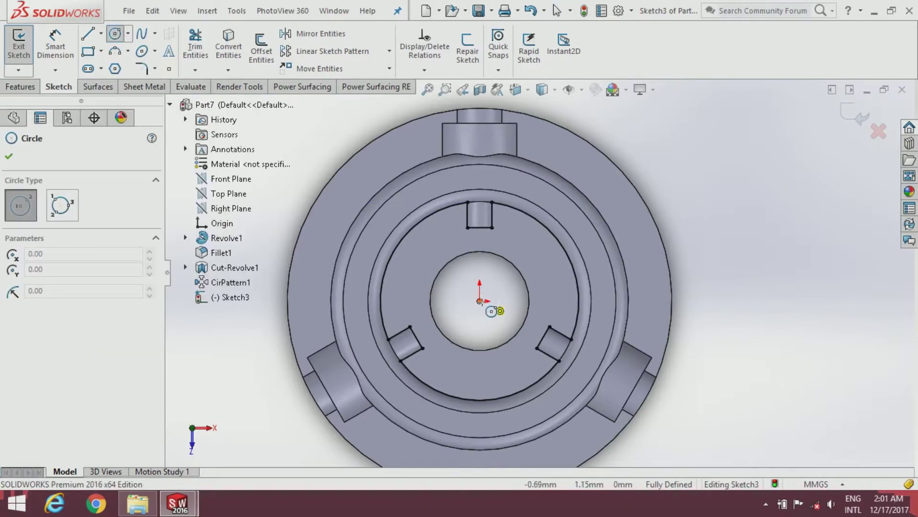
left_click(480, 301)
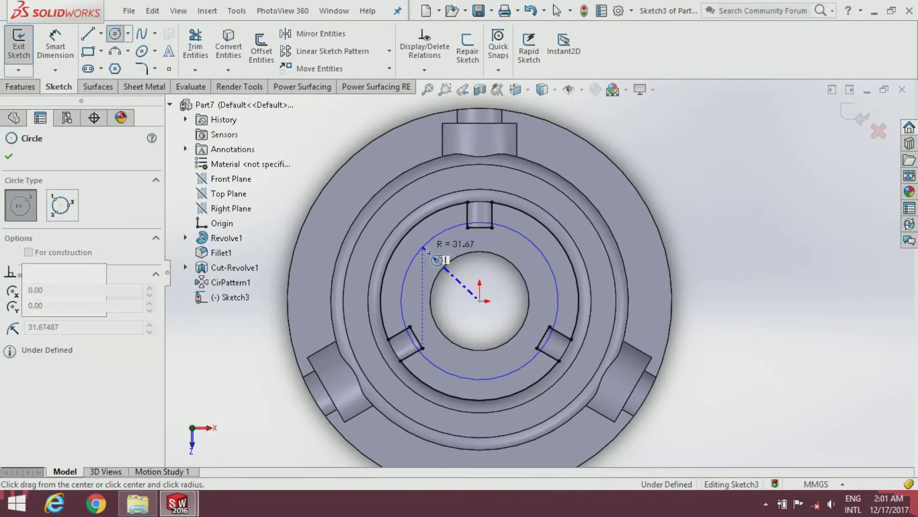
left_click(424, 248)
left_click(8, 158)
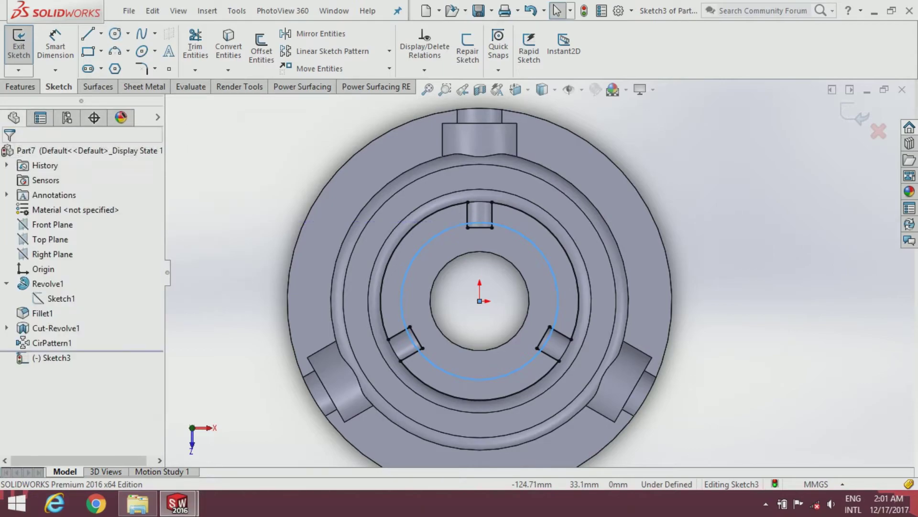
left_click(53, 45)
left_click(424, 245)
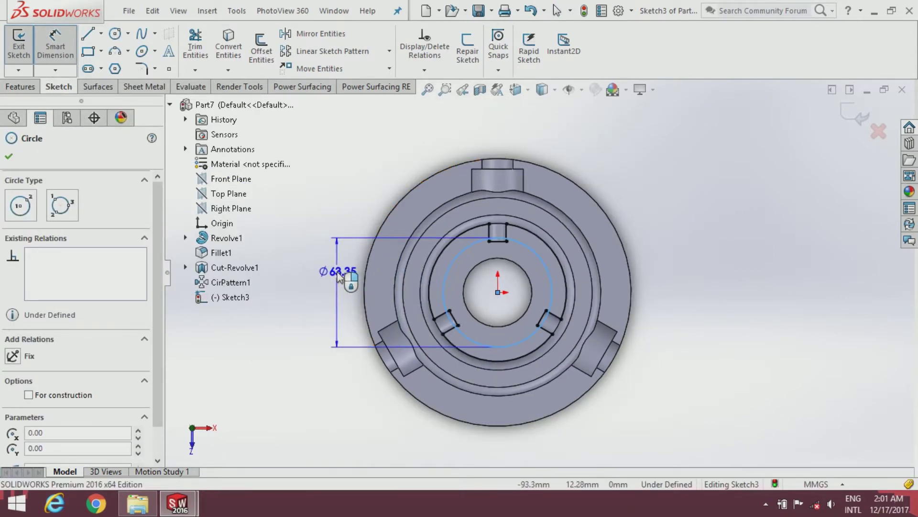
left_click(349, 282)
type("6")
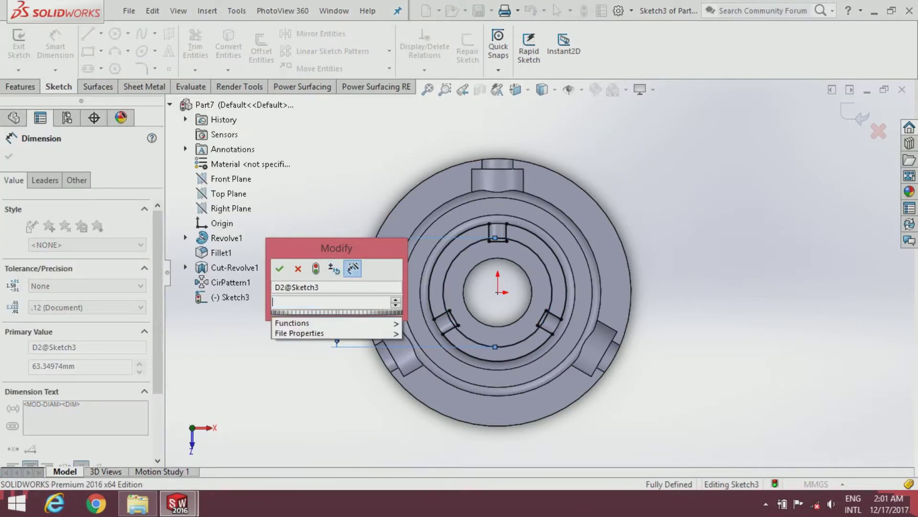
type("8")
key("Return")
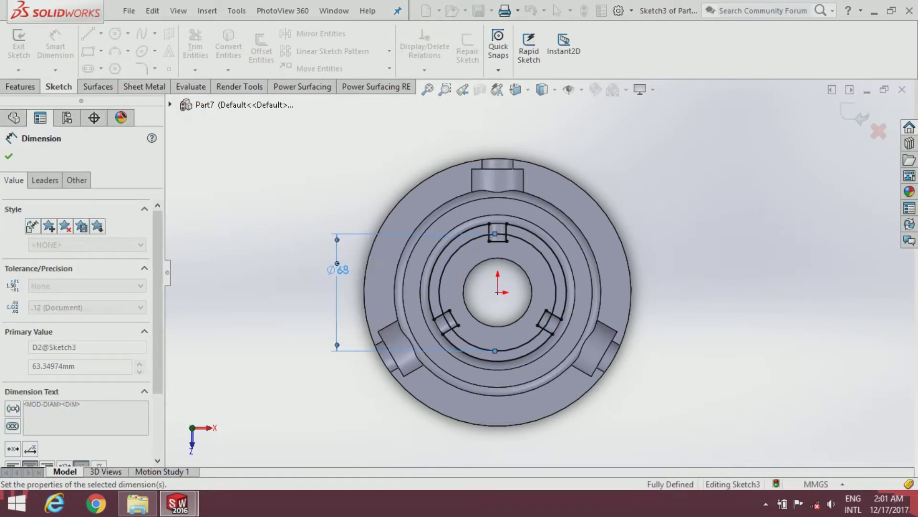
left_click(8, 160)
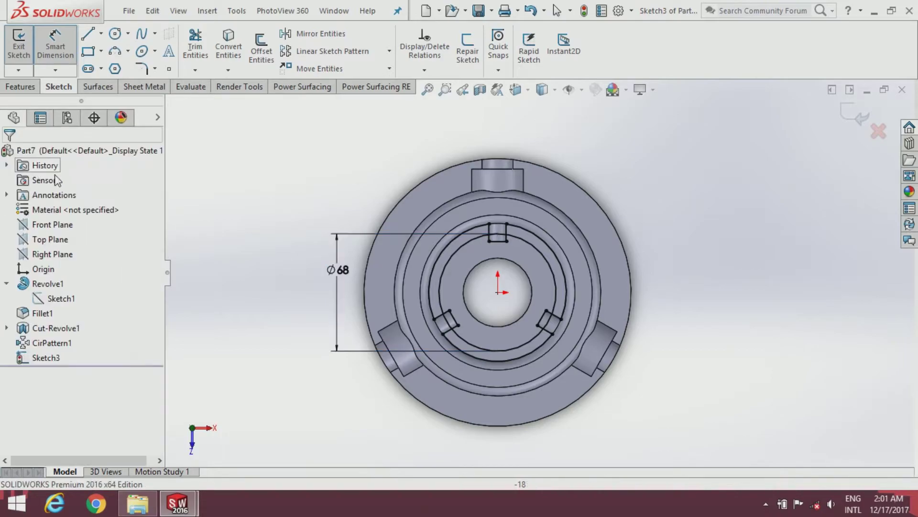
scroll(444, 248, "down", 3)
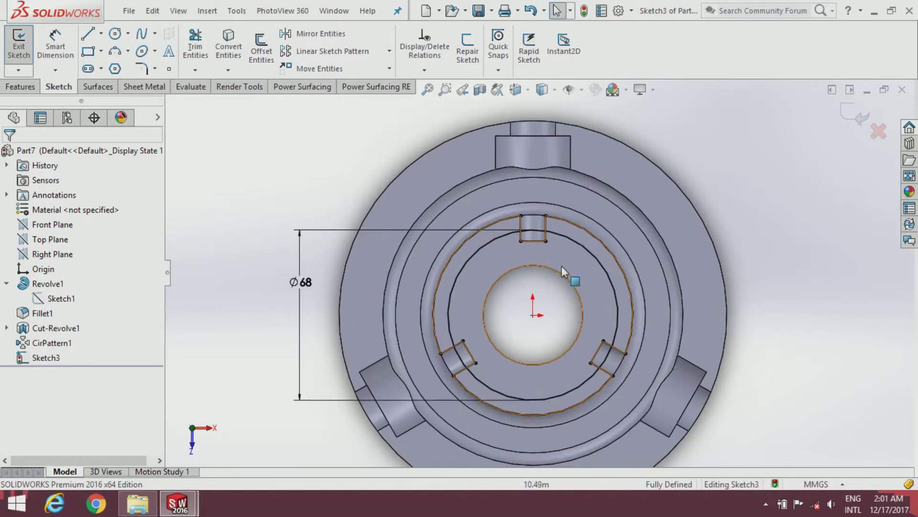
scroll(565, 265, "down", 2)
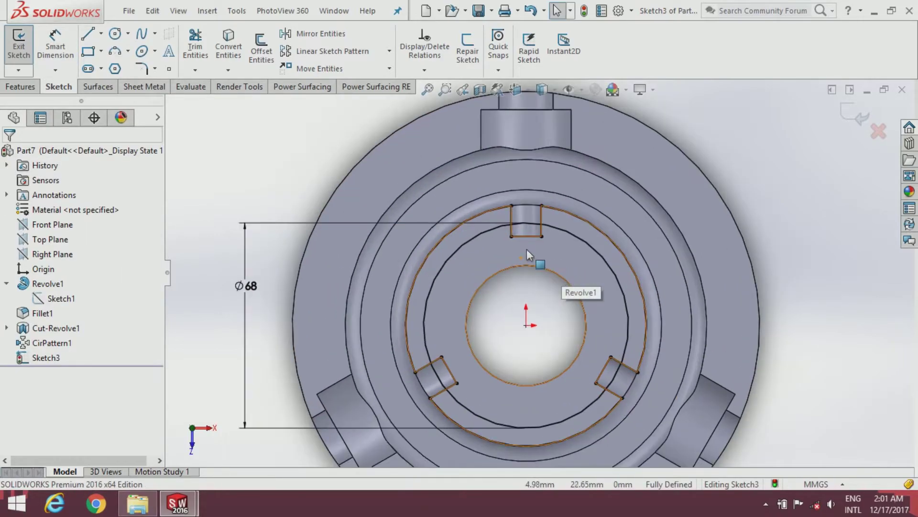
Step: Power-trim the Ø68 circle's arc inside the left notch
left_click(208, 54)
scroll(542, 234, "down", 2)
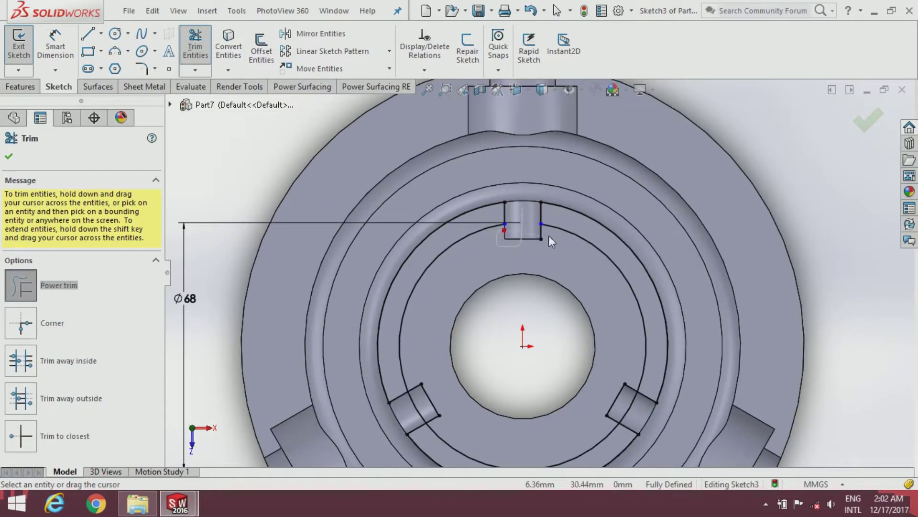
scroll(545, 272, "up", 2)
scroll(473, 391, "down", 2)
scroll(451, 335, "down", 3)
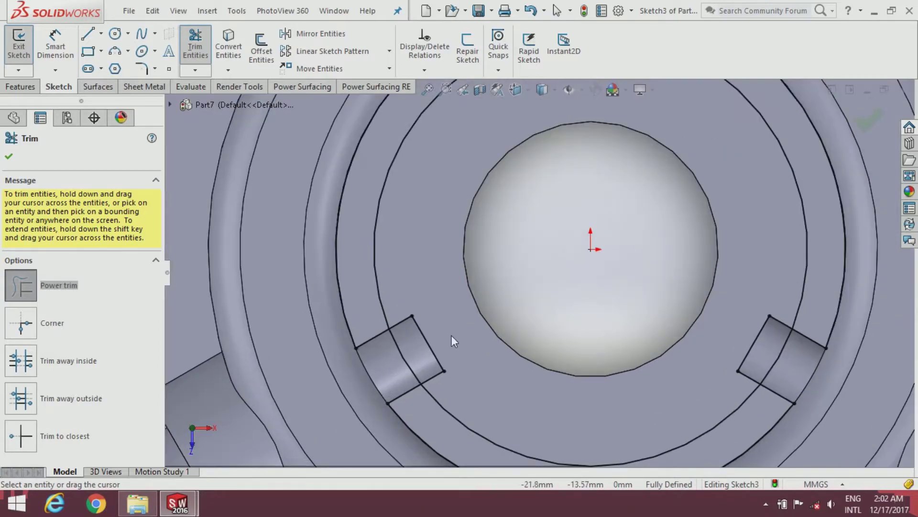
left_click_drag(453, 336, 395, 361)
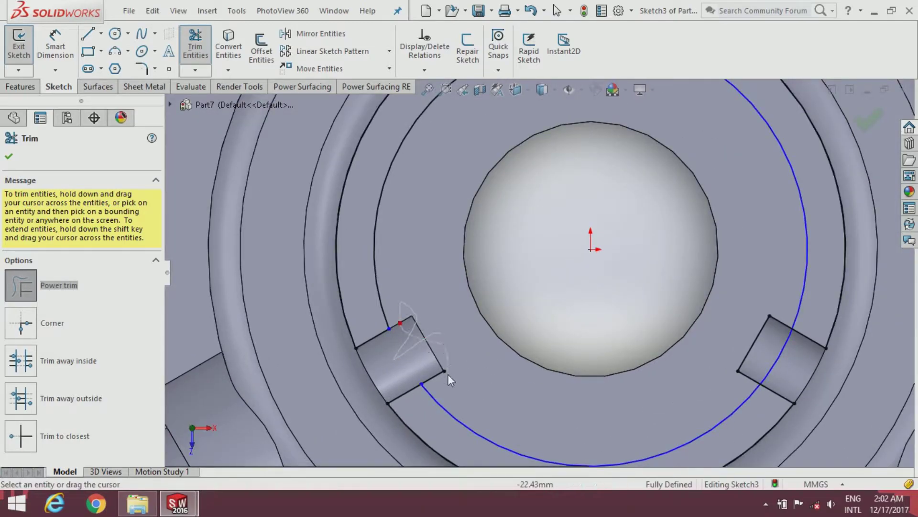
scroll(534, 356, "up", 2)
scroll(670, 349, "down", 3)
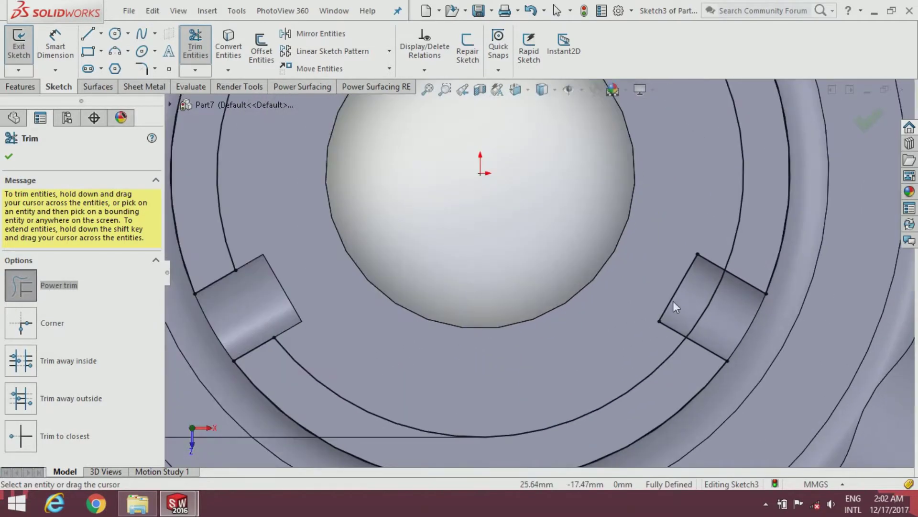
Step: Trim the Ø68 circle's arc inside the right notch
left_click_drag(669, 295, 648, 274)
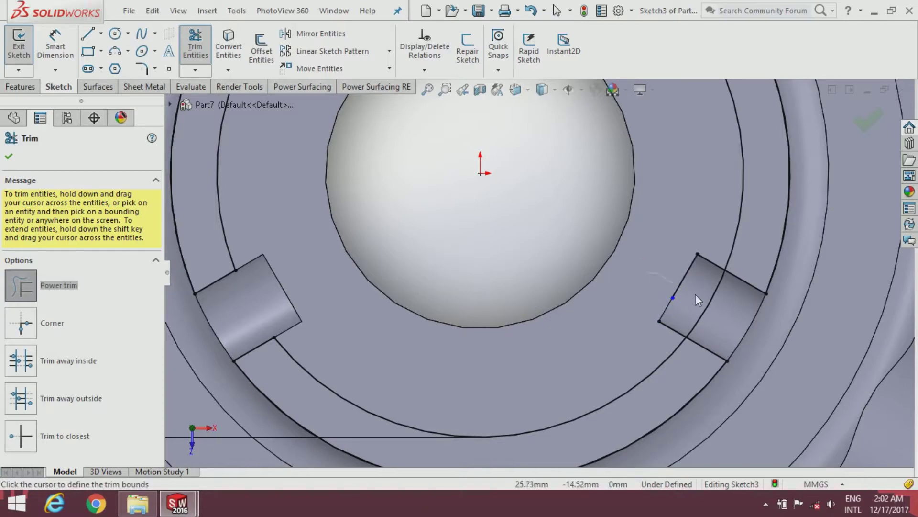
mouse_move(696, 295)
left_mouse_down()
mouse_move(705, 319)
mouse_move(710, 297)
left_mouse_up()
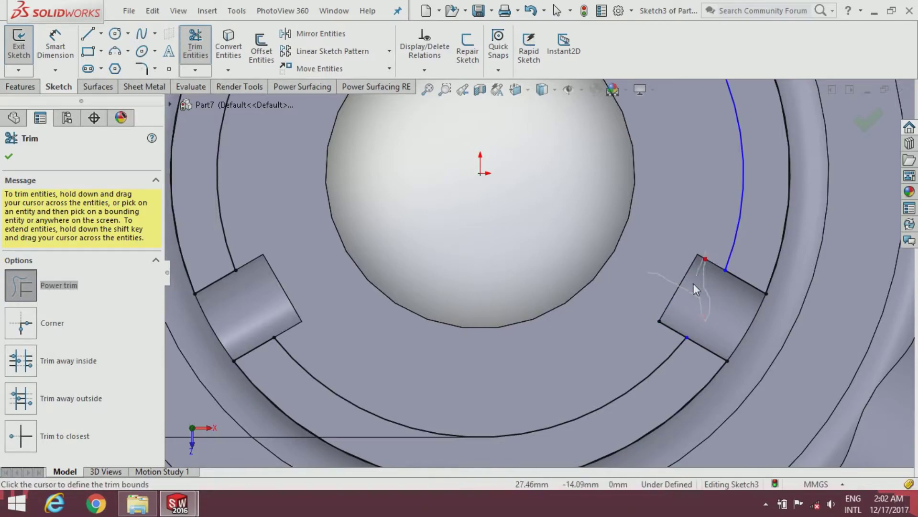
left_click_drag(667, 324, 646, 326)
scroll(646, 326, "up", 2)
scroll(622, 315, "up", 2)
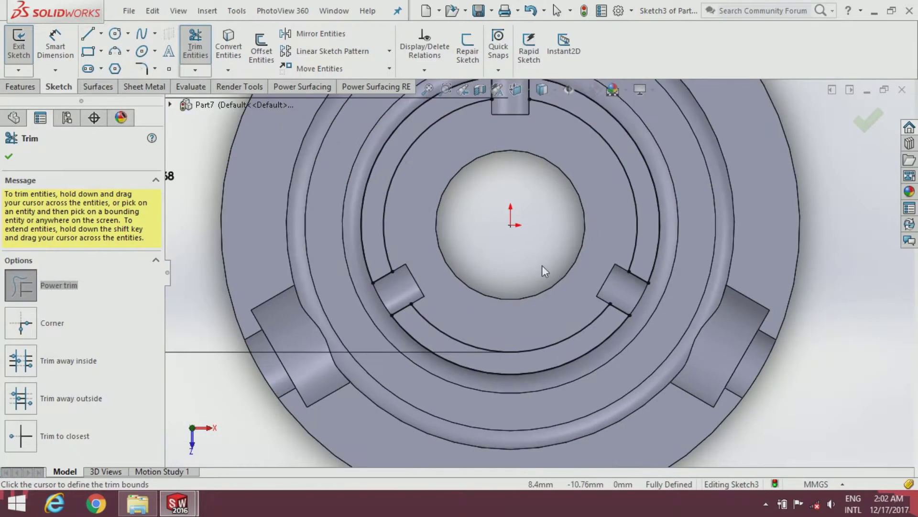
scroll(542, 265, "up", 2)
scroll(523, 198, "down", 2)
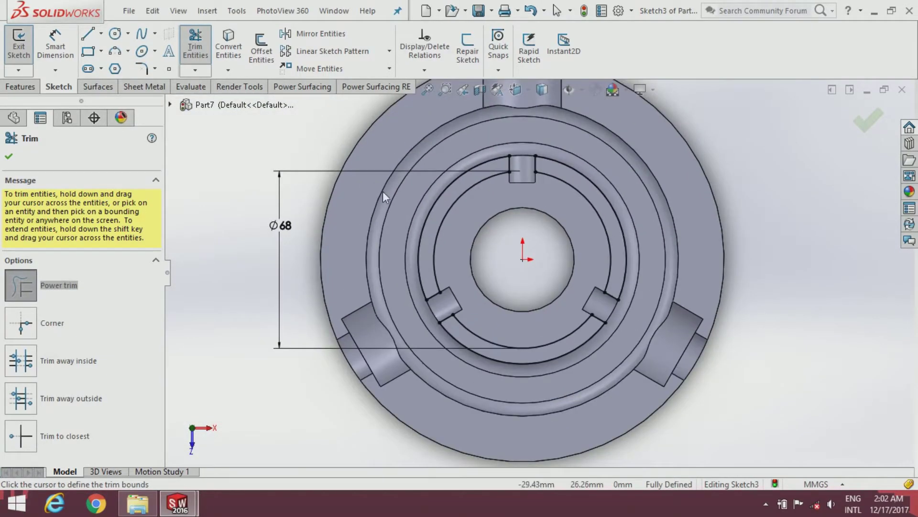
left_click(10, 156)
Step: Extrude Sketch3's notched ring profile as a 6.5 mm blind boss
left_click(21, 87)
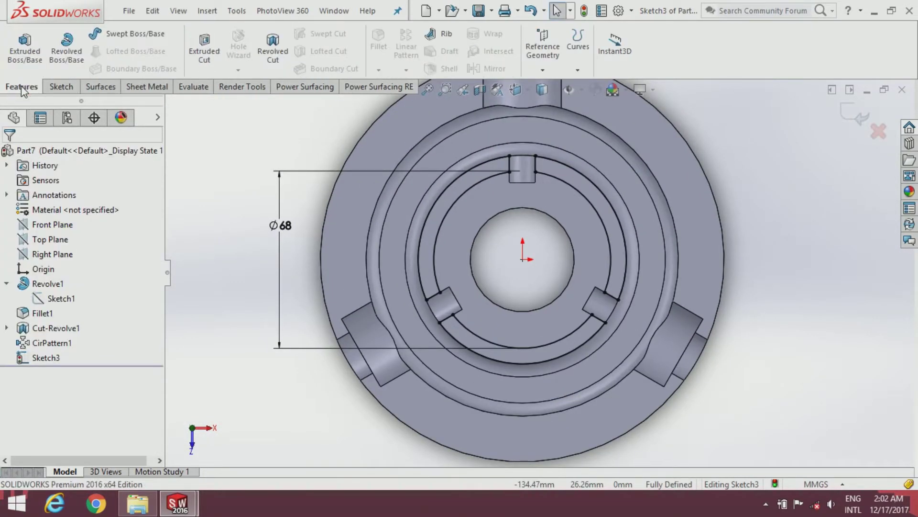
left_click(34, 53)
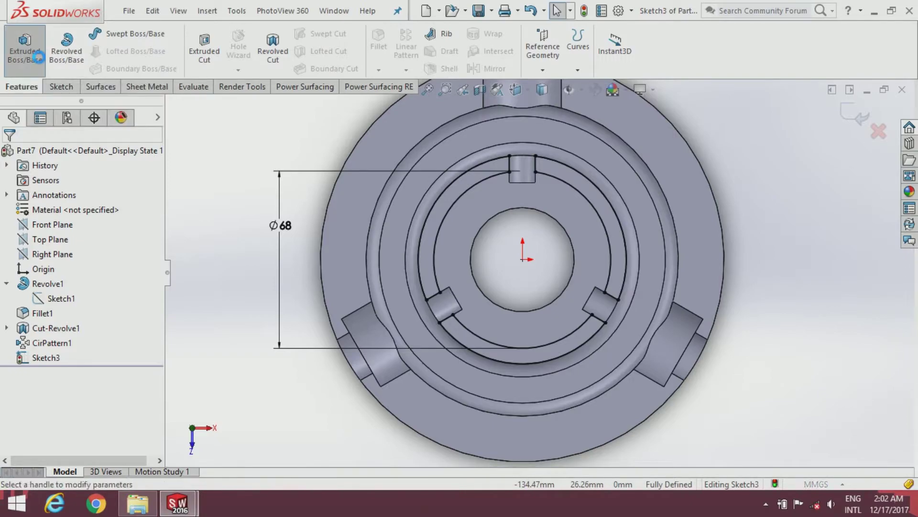
middle_click_drag(492, 206, 492, 238)
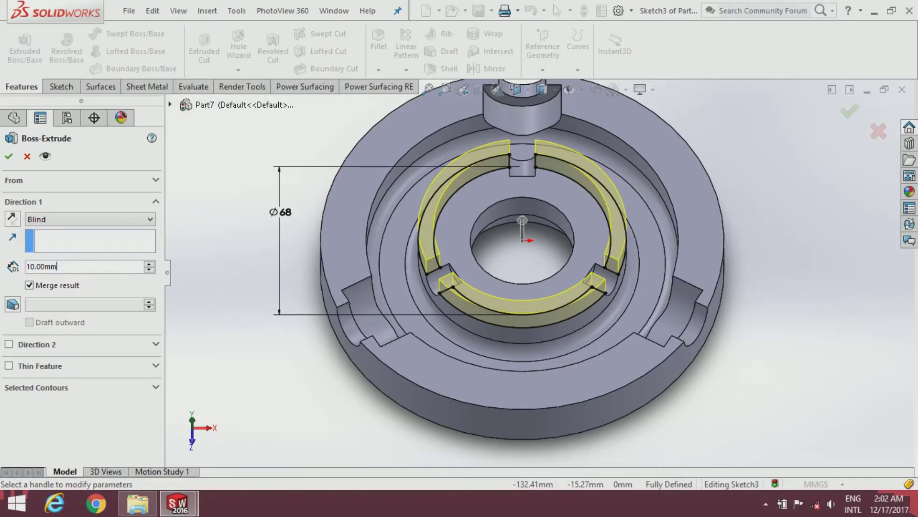
type("6.5")
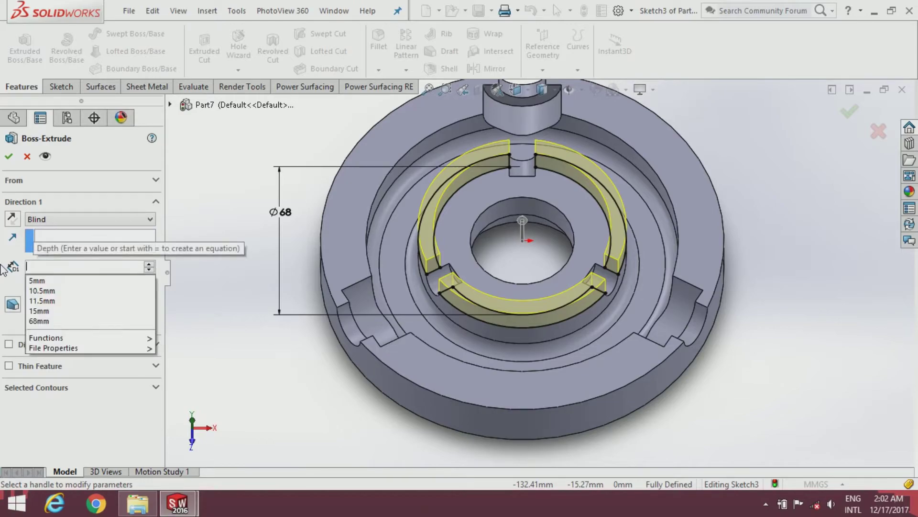
key("Return")
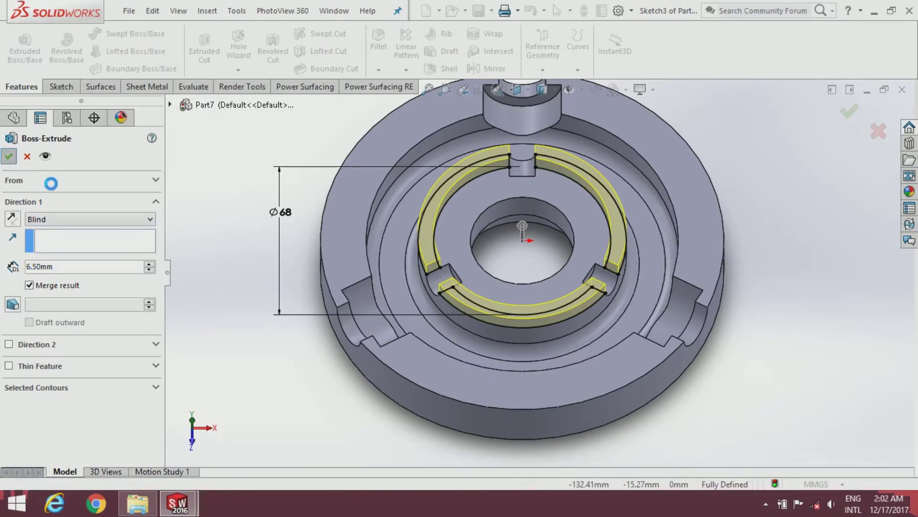
key("Return")
scroll(526, 239, "up", 2)
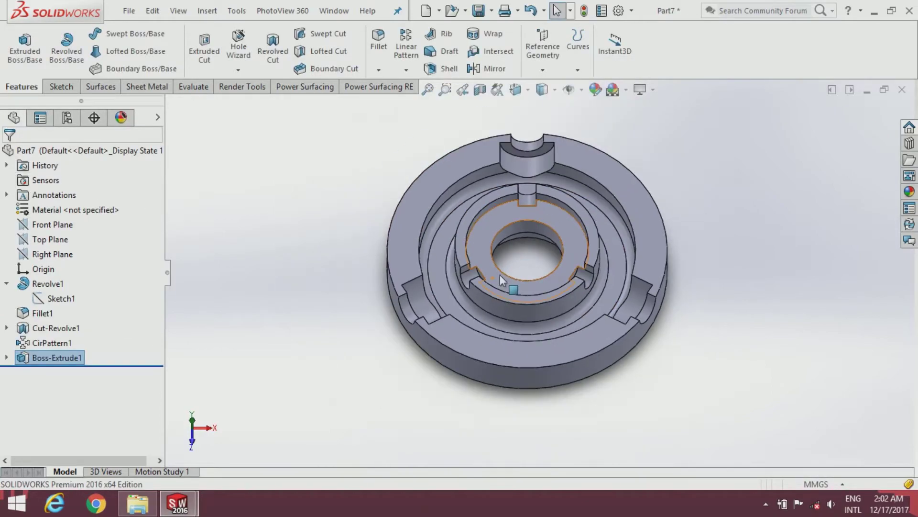
mouse_move(526, 191)
middle_mouse_down()
mouse_move(533, 162)
mouse_move(521, 180)
middle_mouse_up()
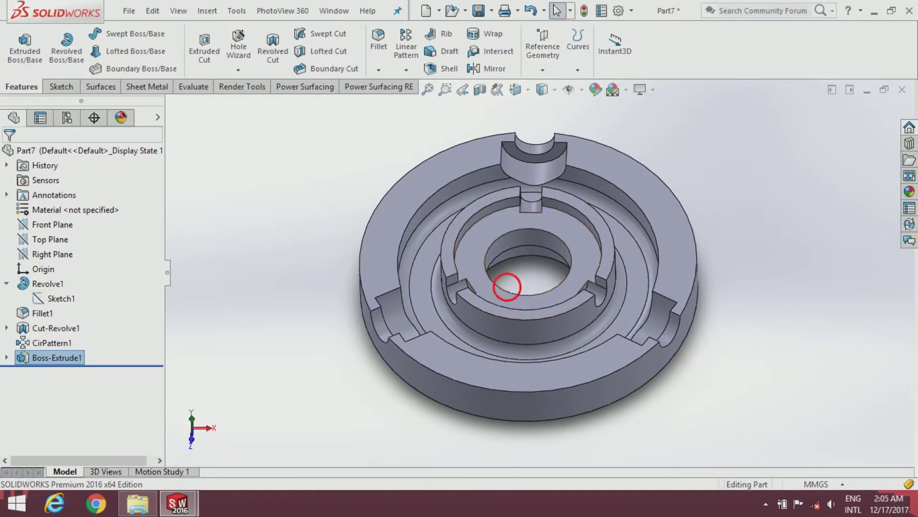
Step: Start Sketch4 on the part's flat back face and fit the view
middle_click_drag(526, 268, 473, 215)
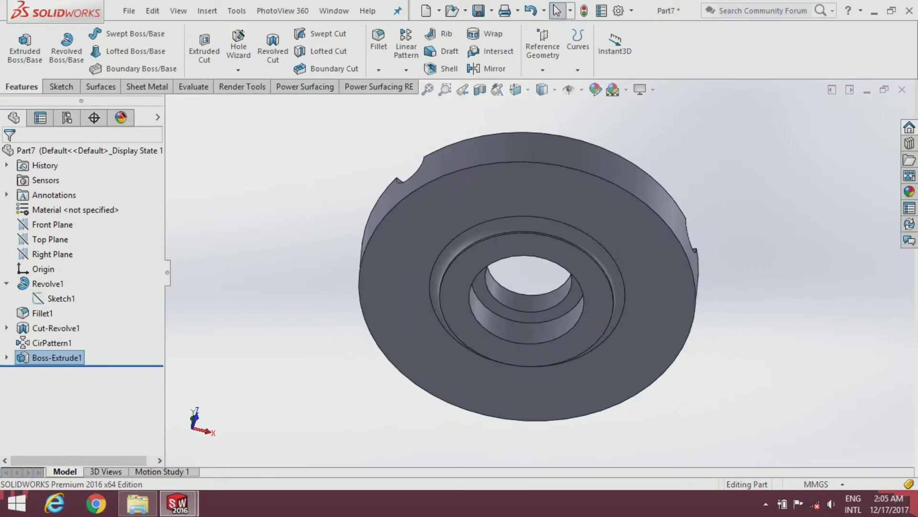
left_click(469, 213)
left_click(523, 174)
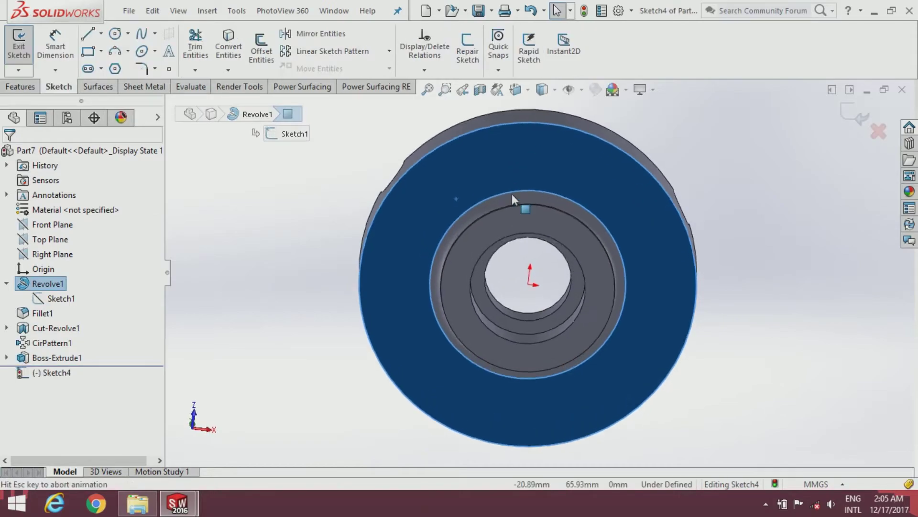
key("f")
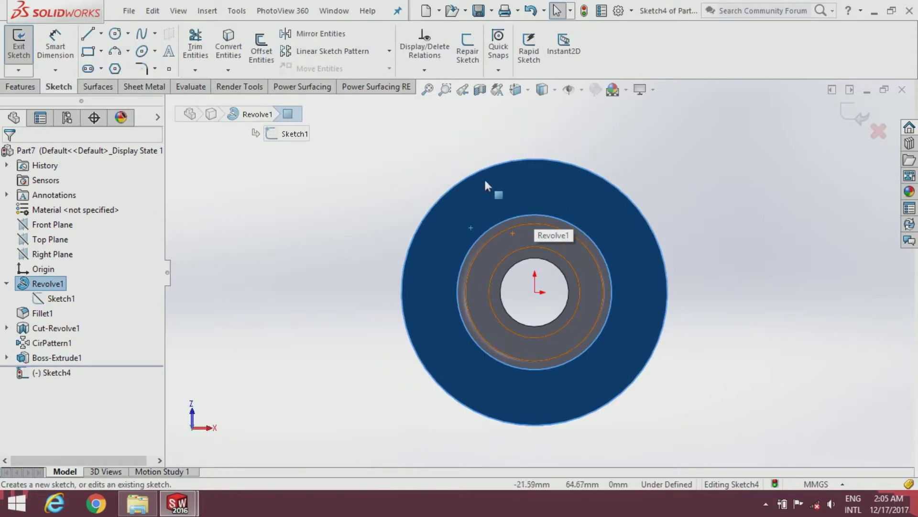
left_click(382, 174)
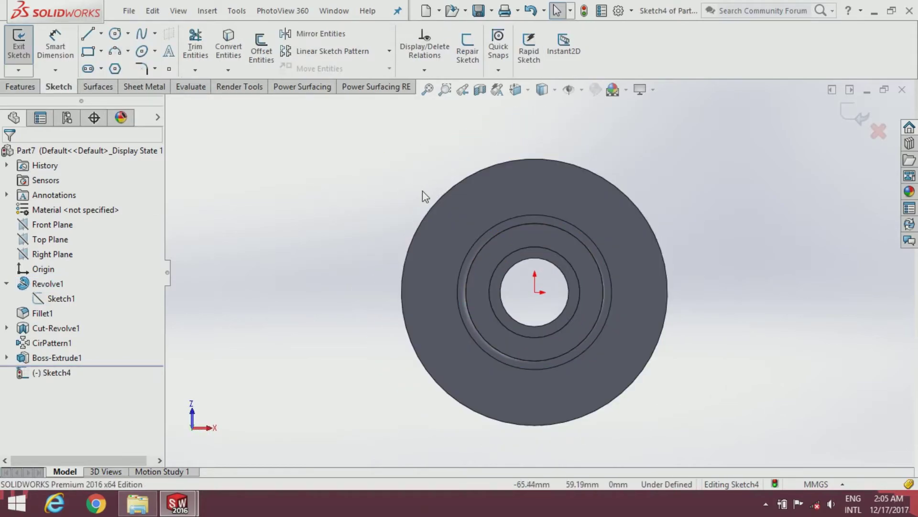
Step: Draw a vertical centerline from the origin to the outer circle's top
left_click(101, 33)
left_click(106, 66)
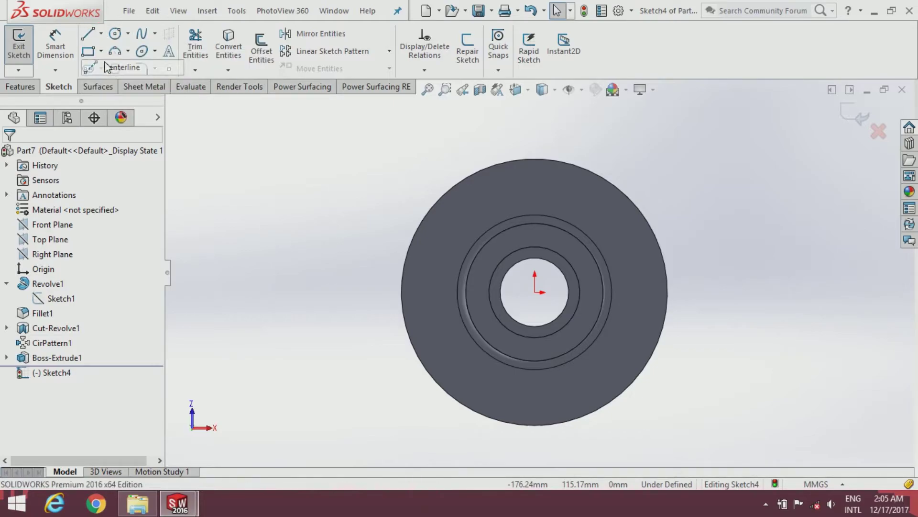
left_click(534, 292)
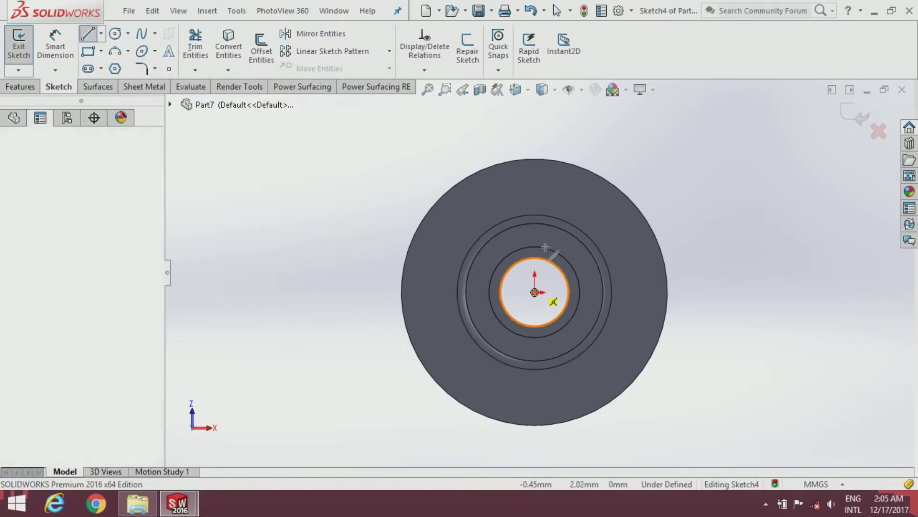
left_click(535, 159)
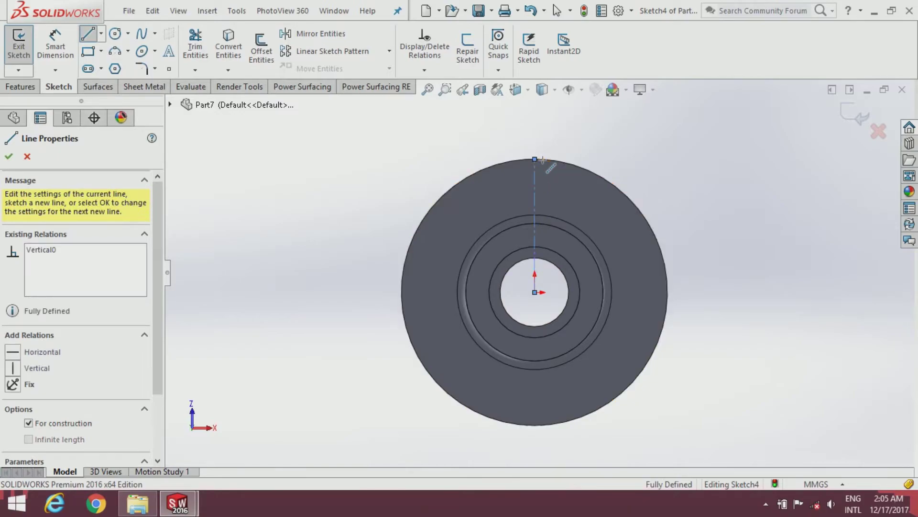
key("Escape")
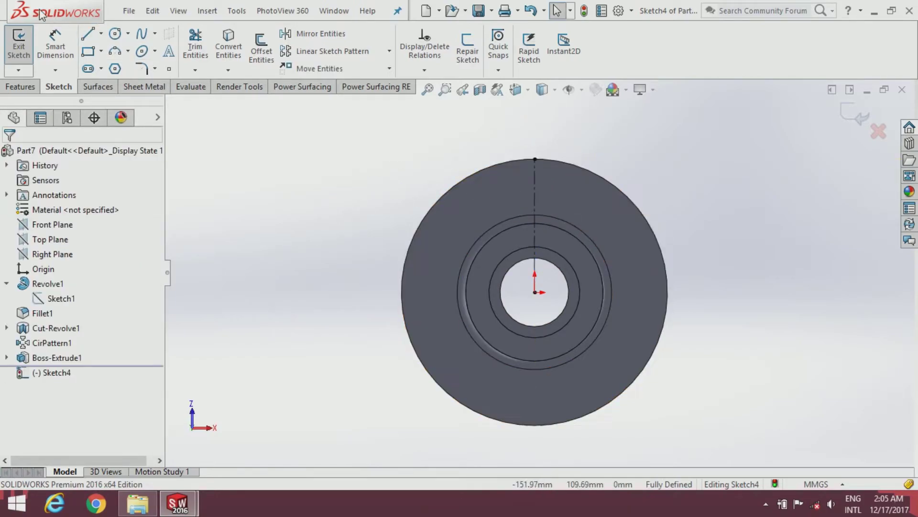
Step: Begin an angled centerline at the origin, then cancel it unfinished
left_click(101, 33)
left_click(114, 65)
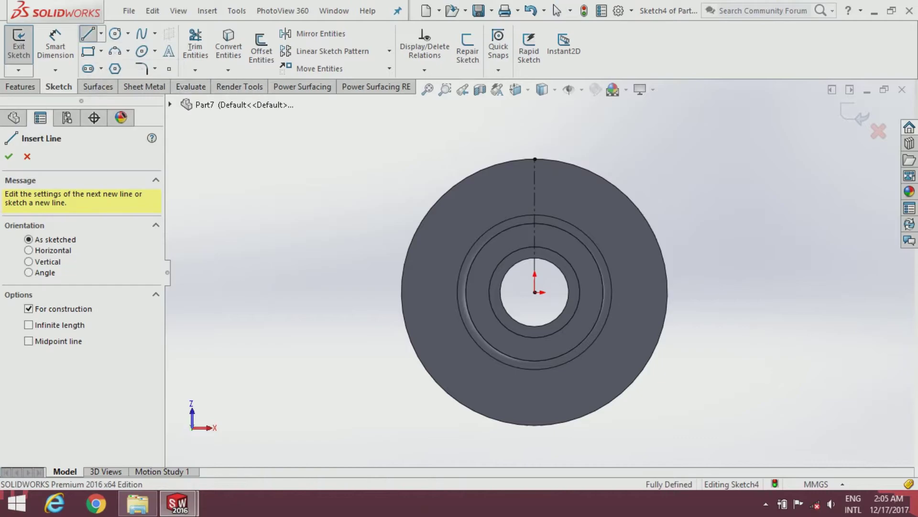
left_click(545, 306)
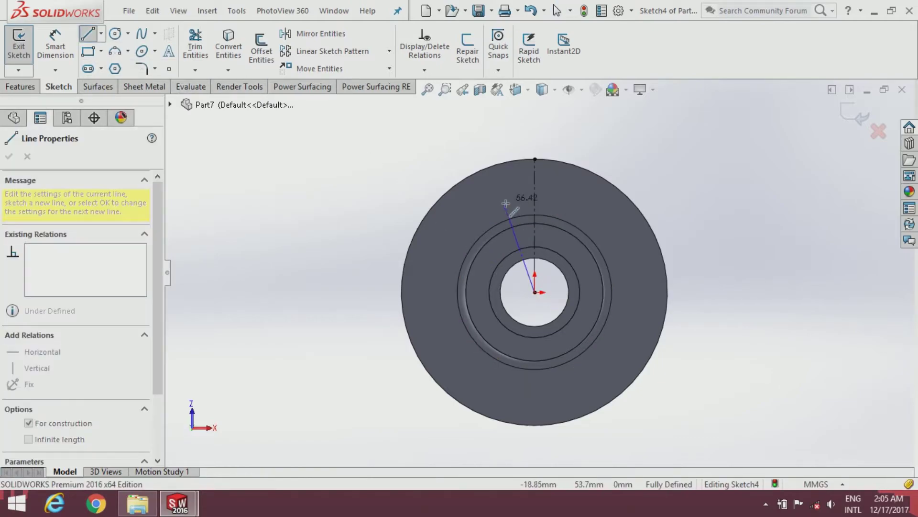
key("Escape")
key("Escape")
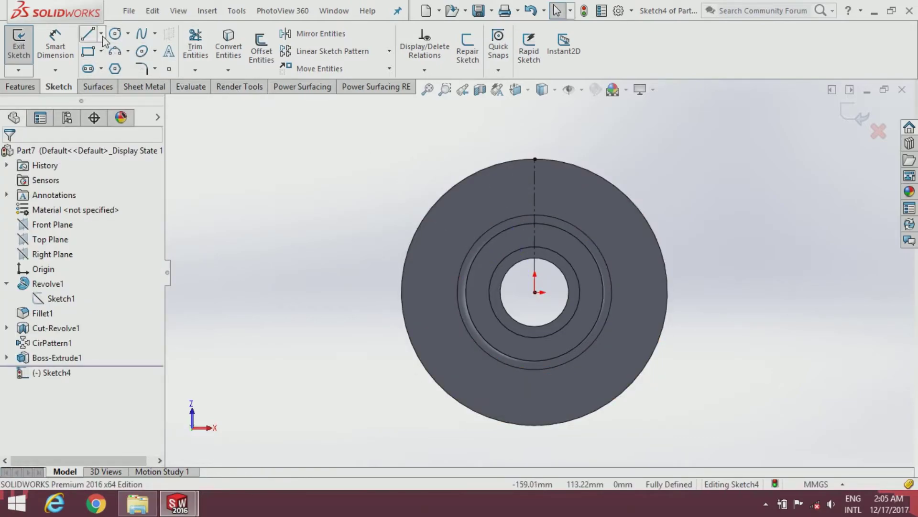
Step: Draw a circle centred on the origin and dimension its diameter to 137 mm
left_click(115, 34)
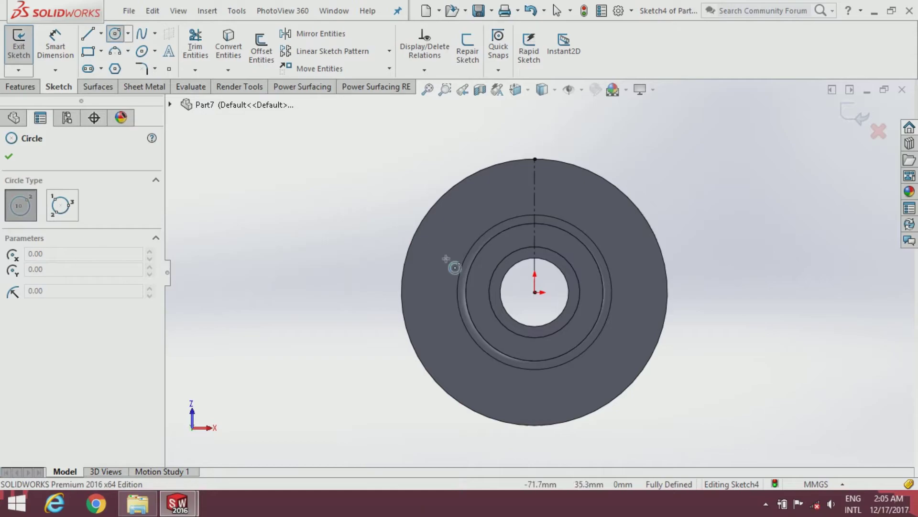
left_click(534, 292)
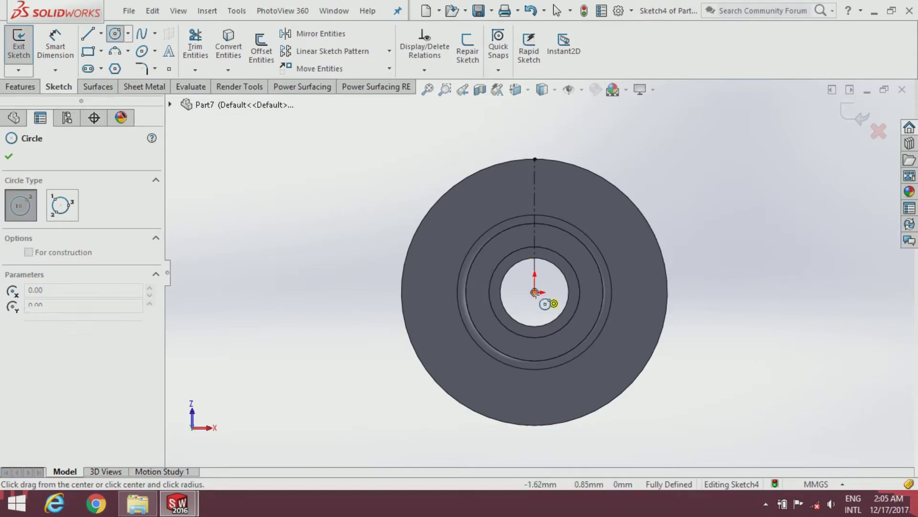
left_click(520, 187)
left_click(55, 45)
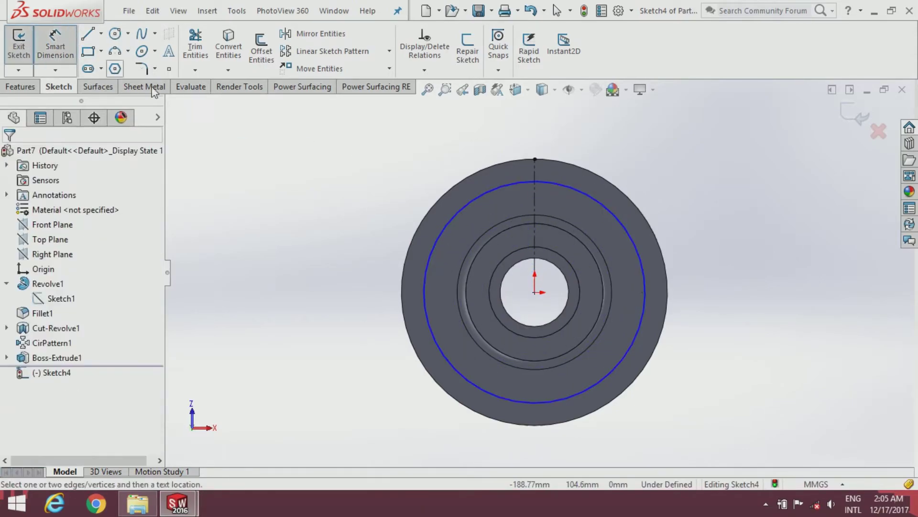
left_click(440, 236)
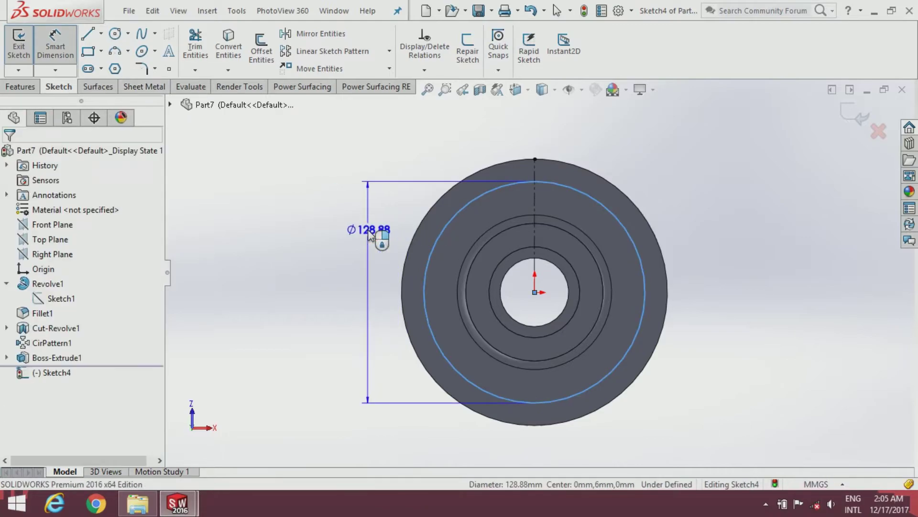
left_click(368, 233)
type("137")
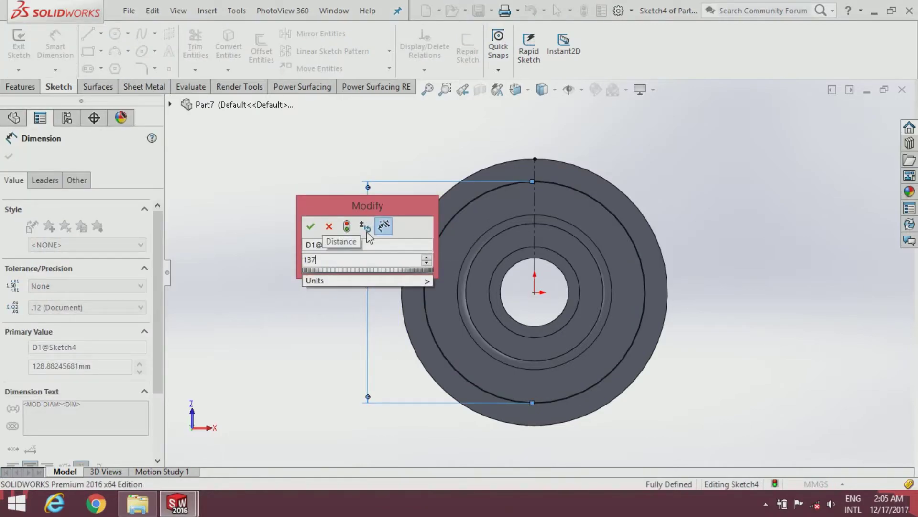
key("Return")
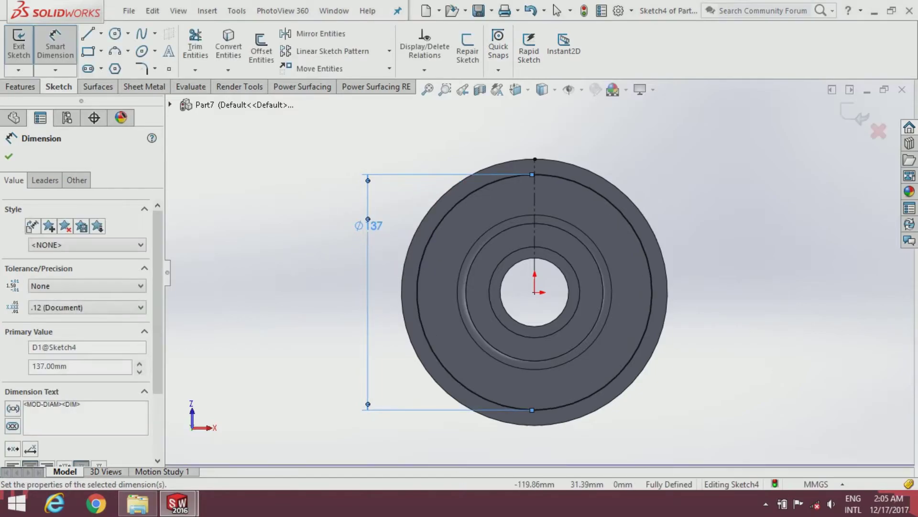
Step: Convert the Ø137 circle to construction geometry
scroll(85, 376, "down", 3)
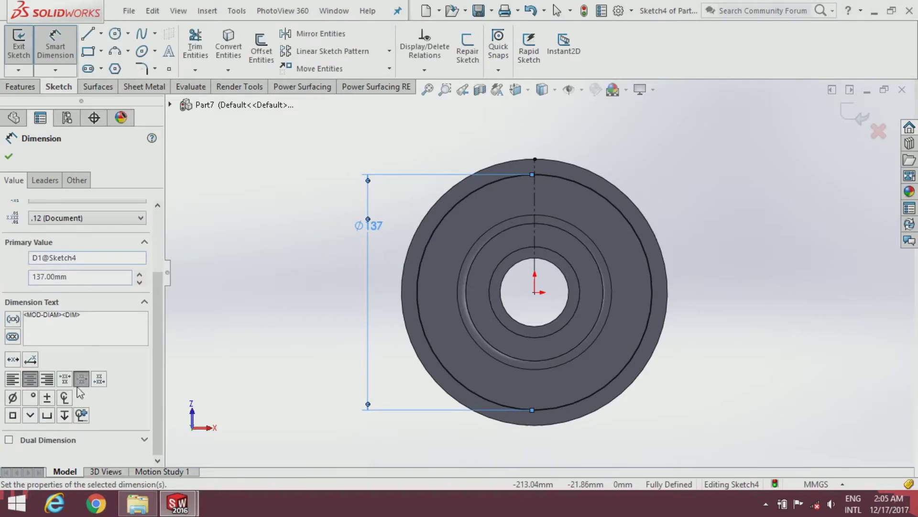
scroll(85, 376, "up", 3)
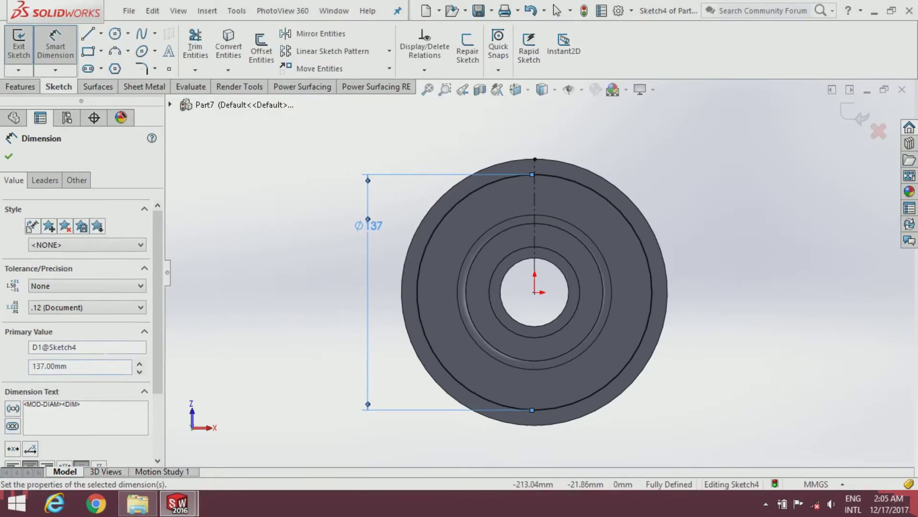
left_click(14, 161)
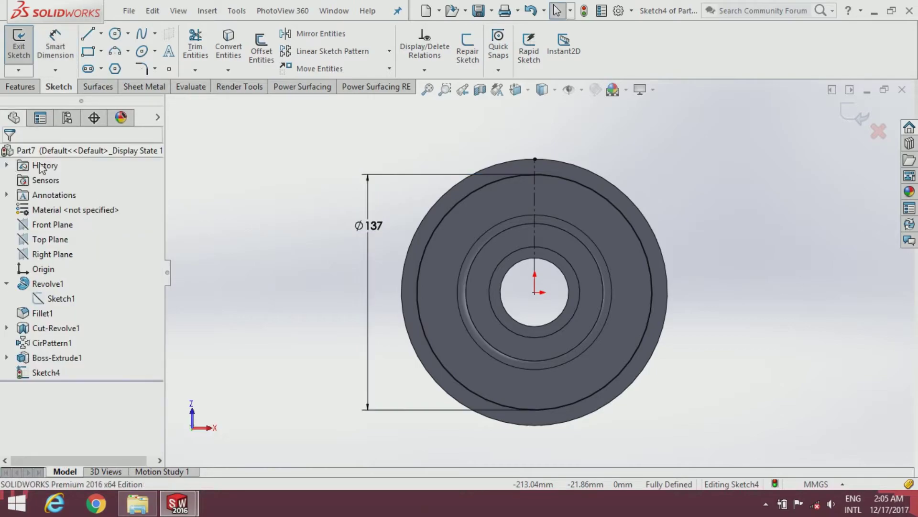
left_click(417, 267)
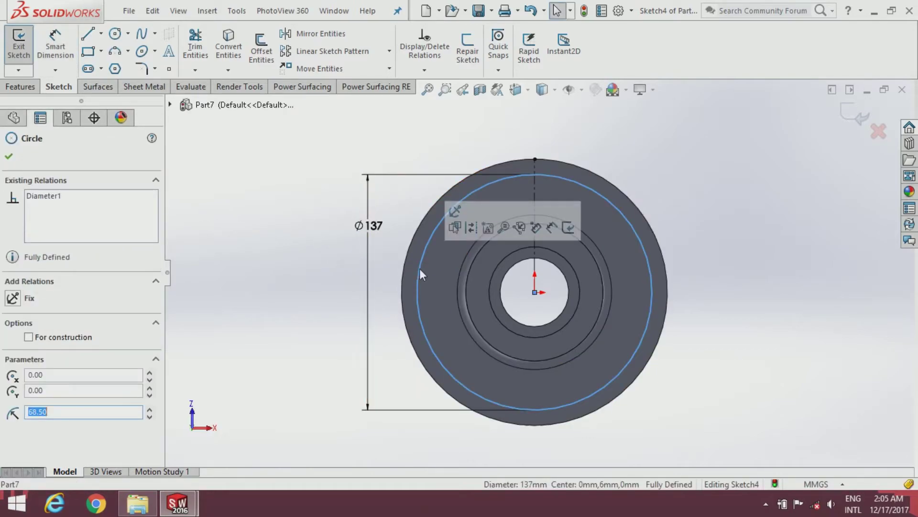
left_click(472, 228)
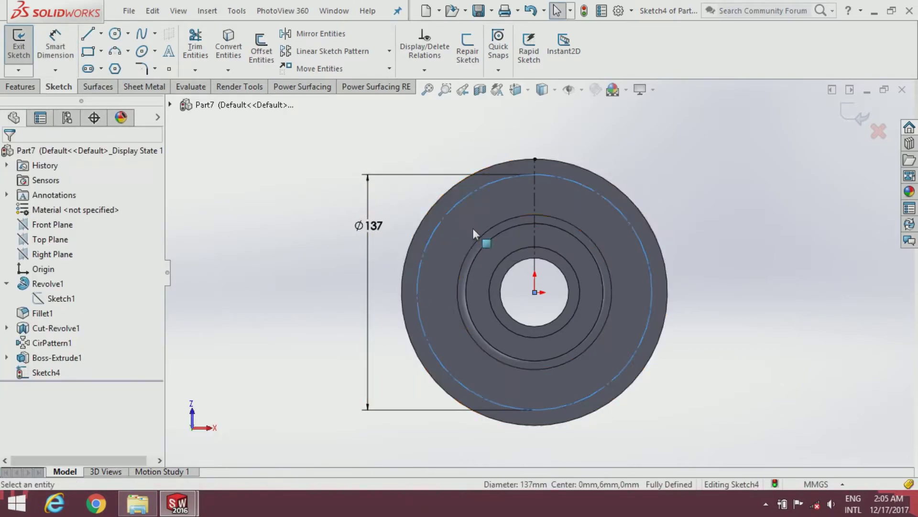
Step: Draw a centerline from the origin to the upper-left of the construction circle
left_click(100, 38)
left_click(113, 67)
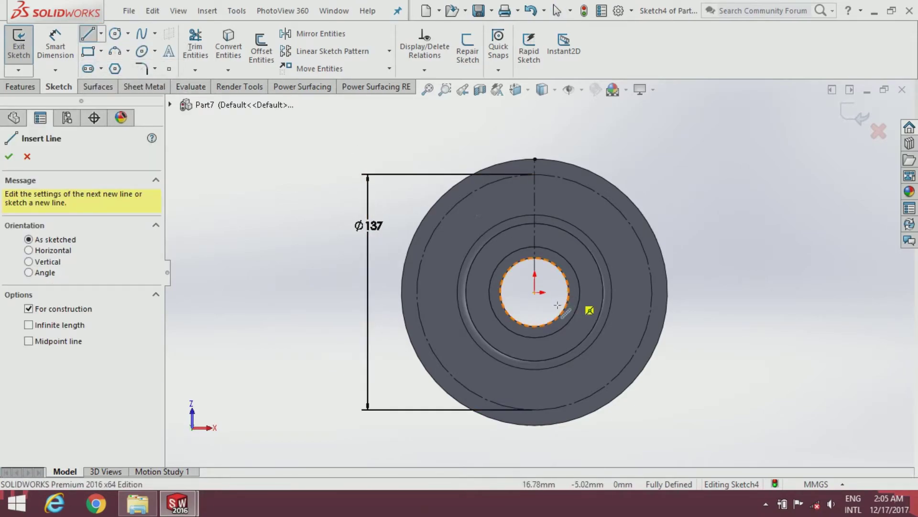
left_click(534, 291)
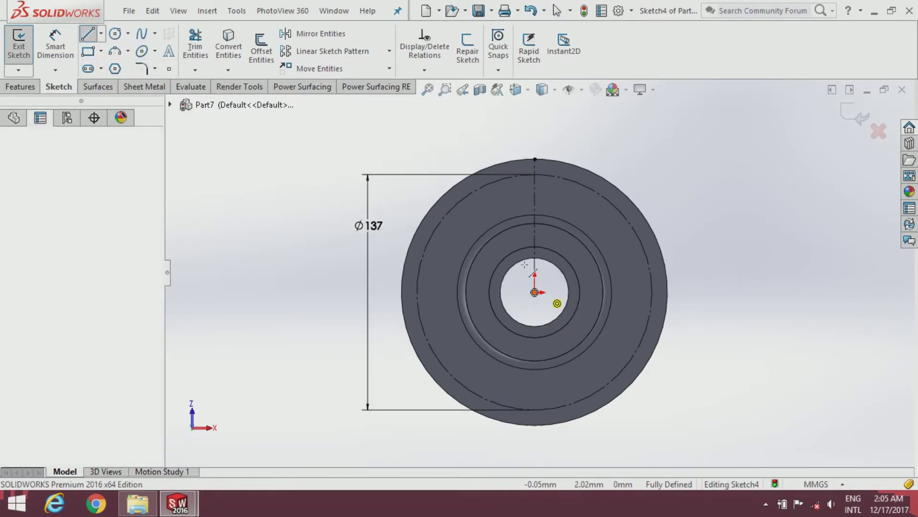
left_click(482, 186)
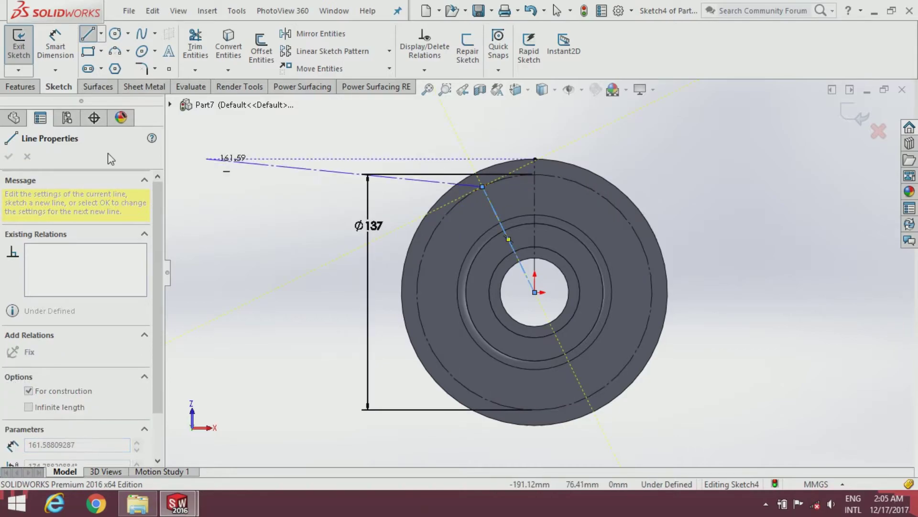
key("Escape")
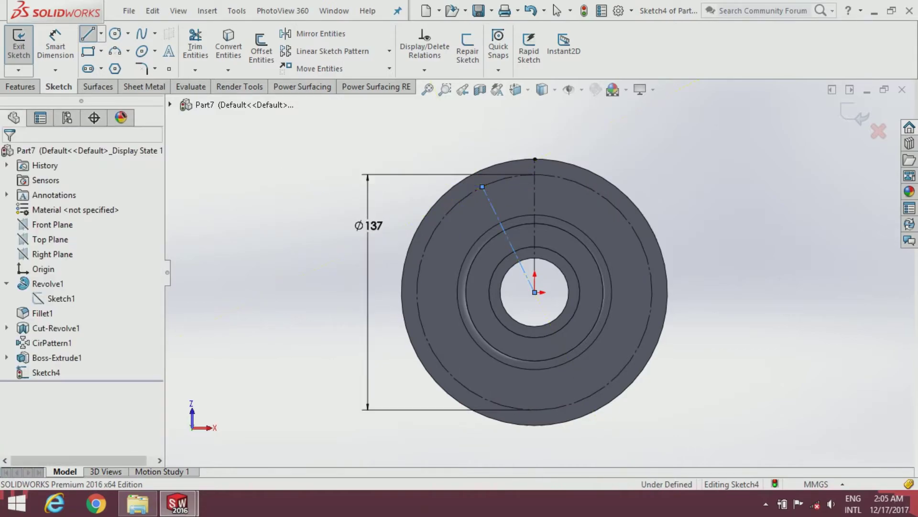
Step: Dimension the angle between the slanted and vertical centerlines to 30°
left_click(60, 51)
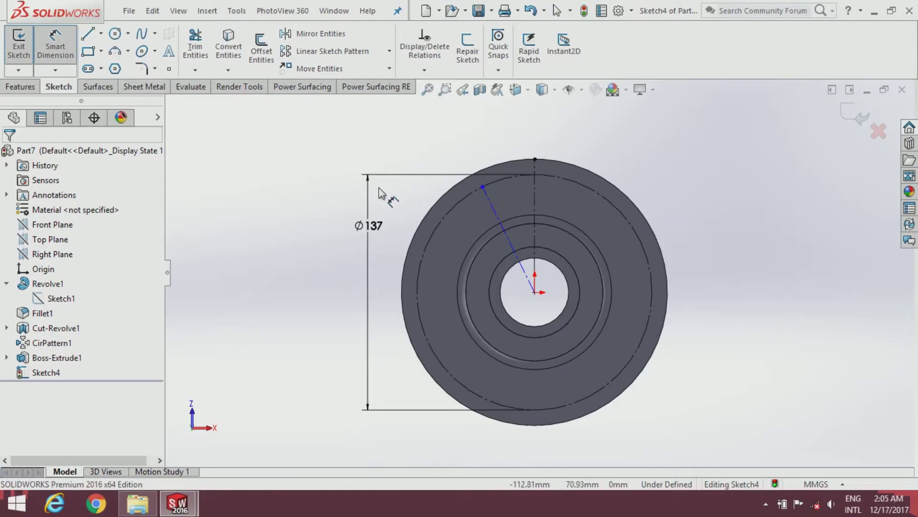
left_click(510, 208)
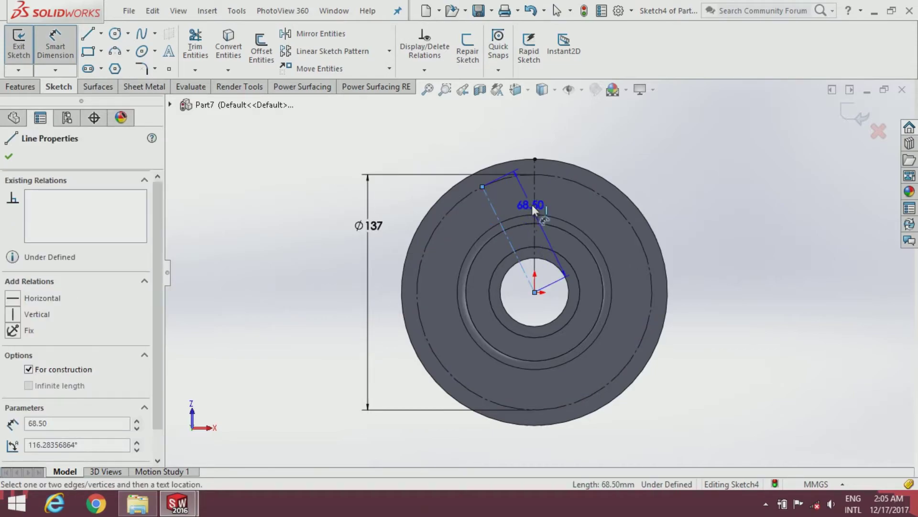
left_click(534, 205)
left_click(515, 209)
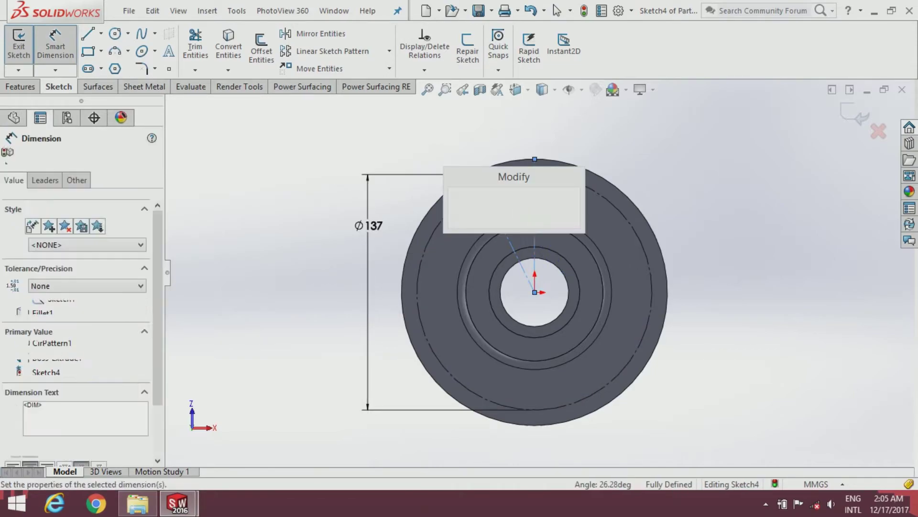
type("30")
key("Return")
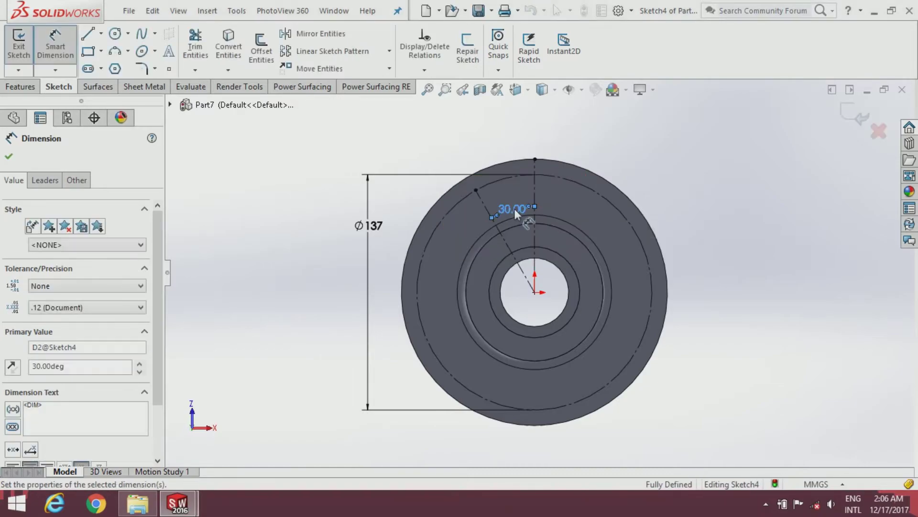
left_click(10, 157)
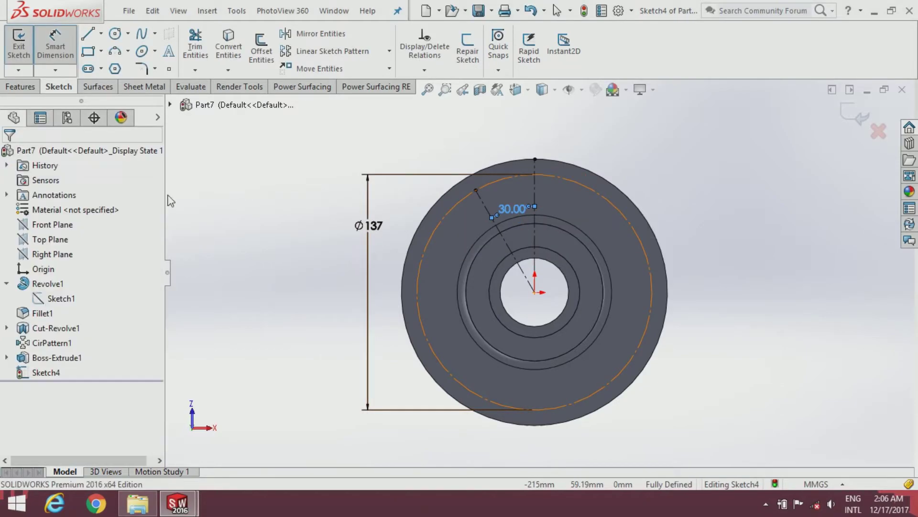
Step: Exit Sketch4 and orbit the part to inspect its back face
mouse_move(521, 218)
middle_mouse_down()
mouse_move(545, 177)
mouse_move(565, 172)
middle_mouse_up()
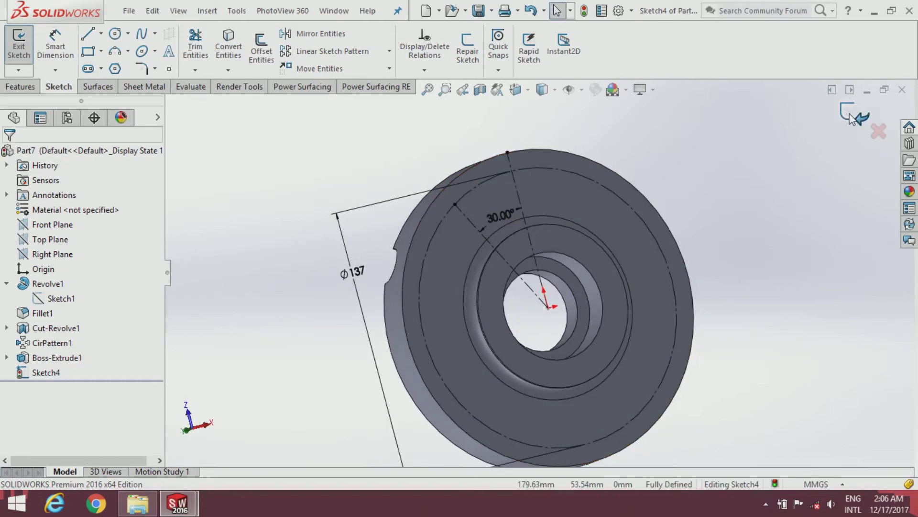
left_click(851, 120)
mouse_move(553, 214)
middle_mouse_down()
mouse_move(627, 260)
mouse_move(667, 248)
mouse_move(666, 232)
mouse_move(399, 205)
middle_mouse_up()
left_click(397, 201)
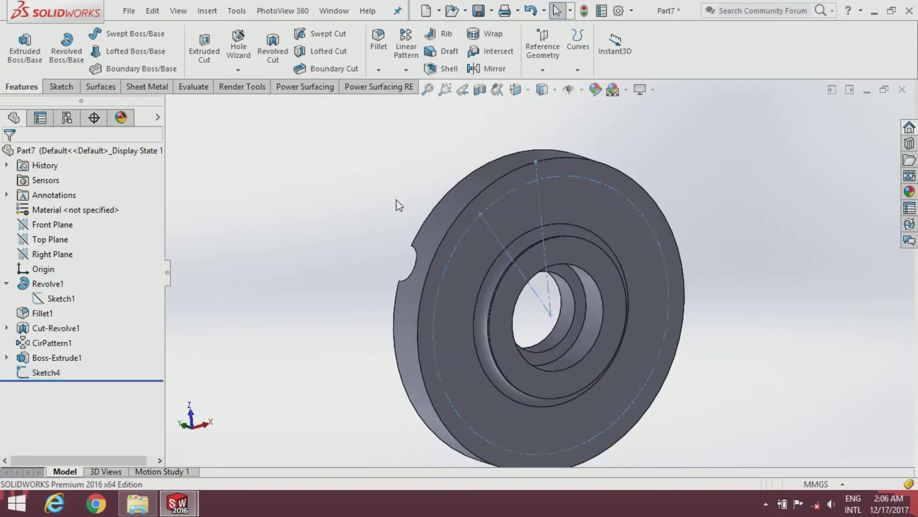
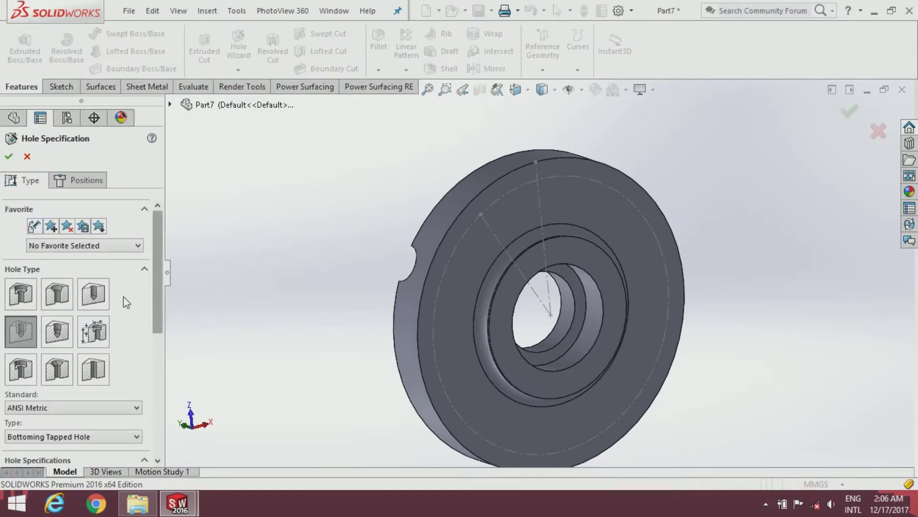
Step: Set up a through-all counterbore hole for an M8 socket head cap screw
left_click(29, 299)
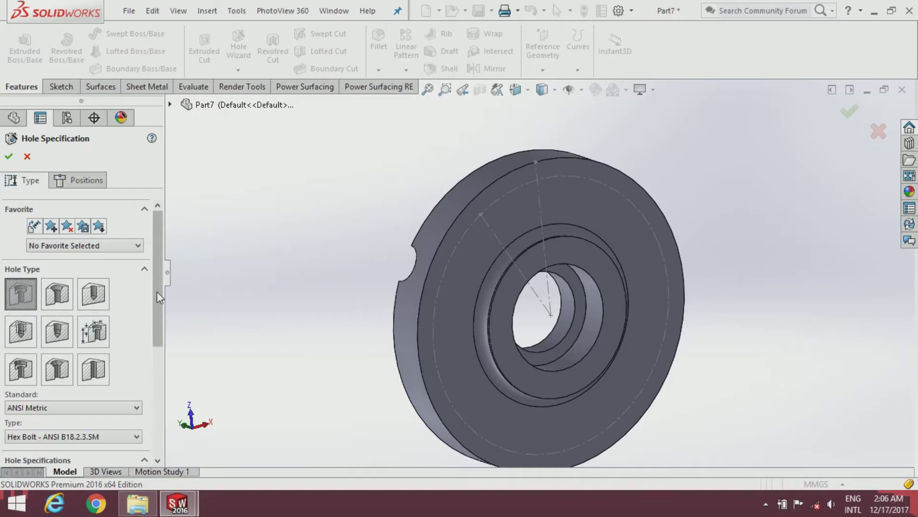
left_click_drag(157, 292, 152, 345)
left_click(116, 332)
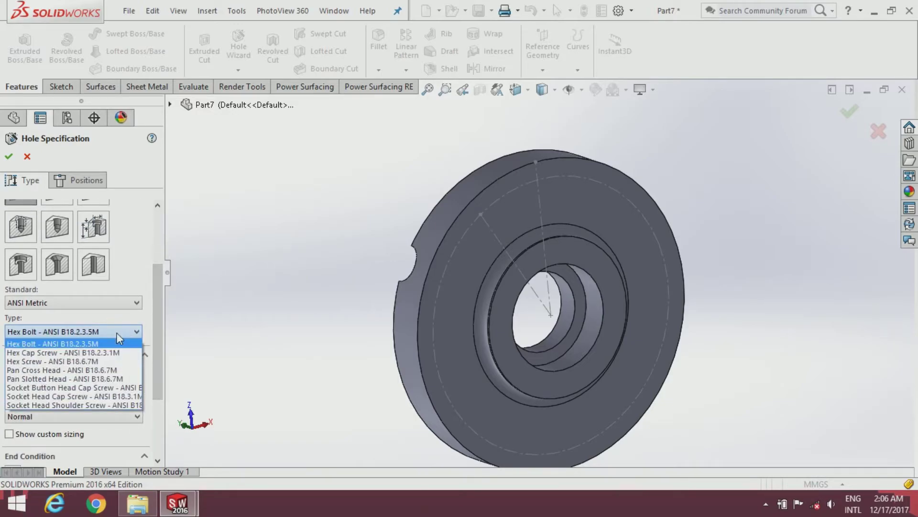
left_click(79, 395)
left_click_drag(158, 367, 157, 392)
left_click(56, 335)
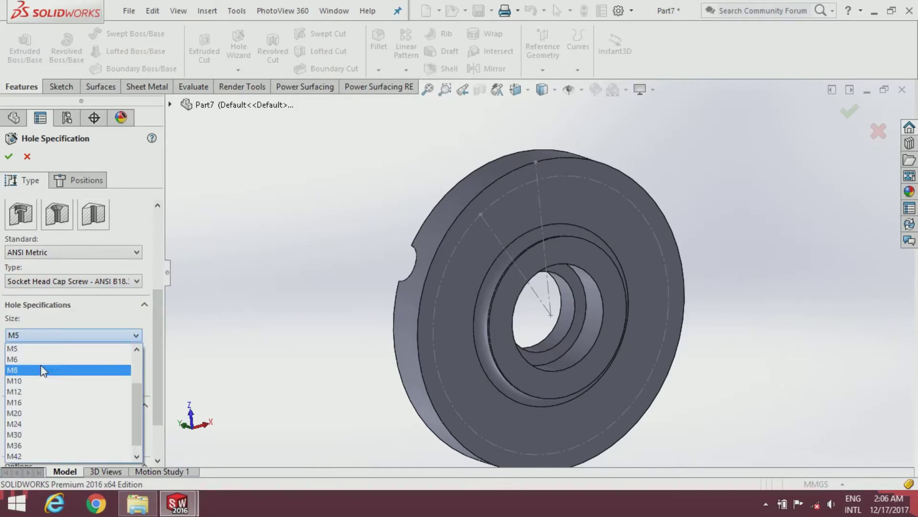
left_click(52, 370)
scroll(163, 366, "down", 3)
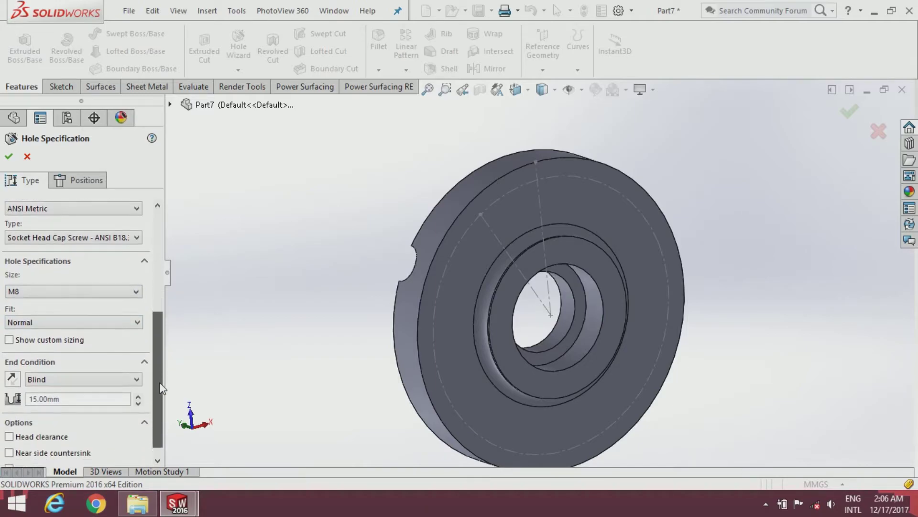
left_click(102, 375)
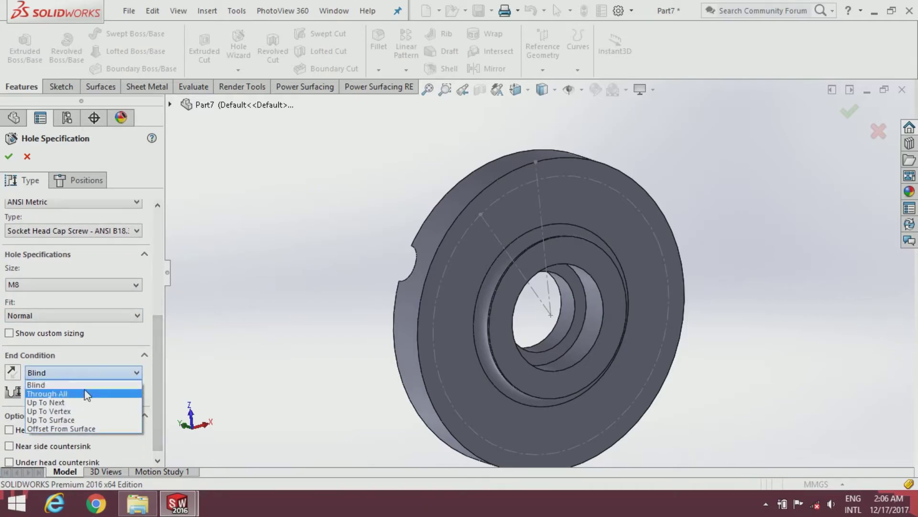
left_click(84, 394)
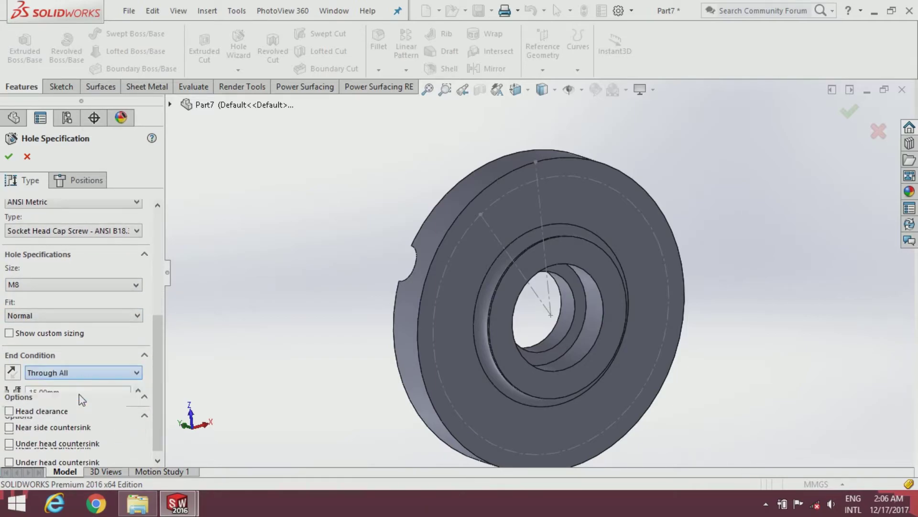
Step: Place the hole centre on the bolt-circle sketch point of the flange face
left_click(76, 180)
middle_click_drag(474, 264, 428, 232)
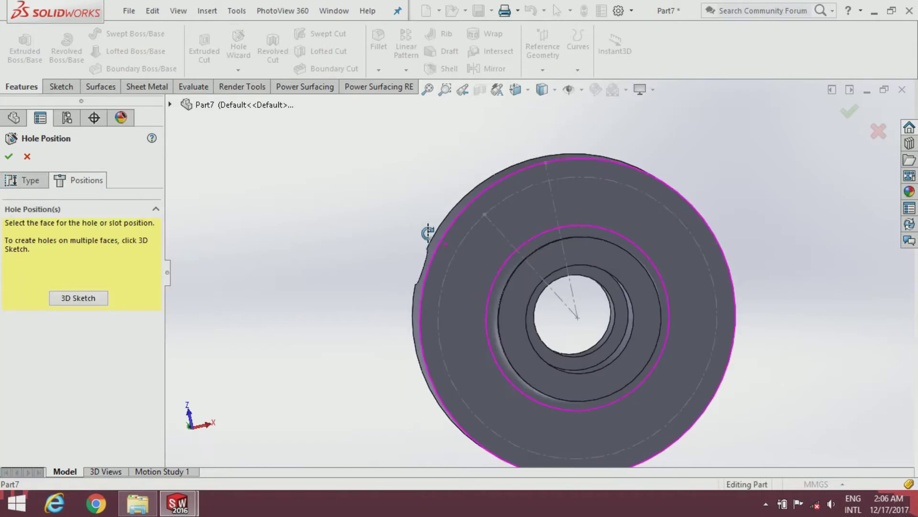
left_click(486, 249)
scroll(497, 222, "down", 3)
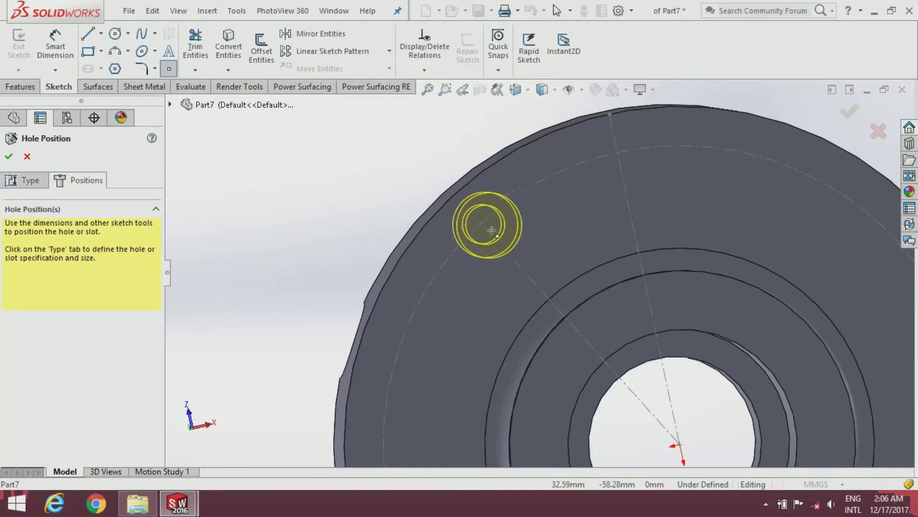
left_click(481, 223)
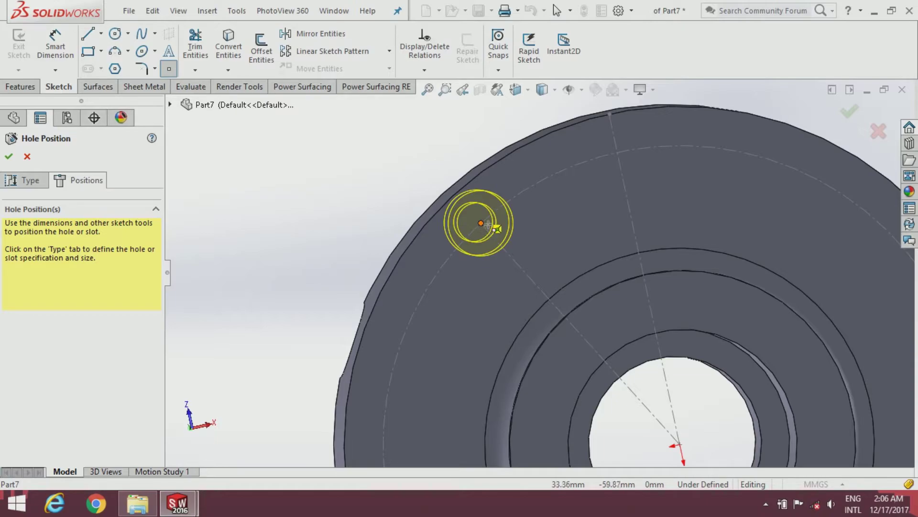
left_click(486, 224)
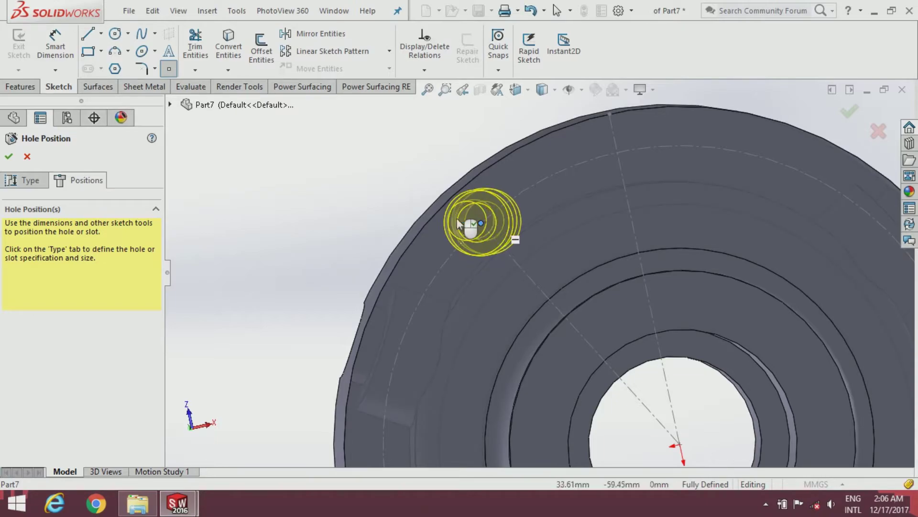
left_click(9, 157)
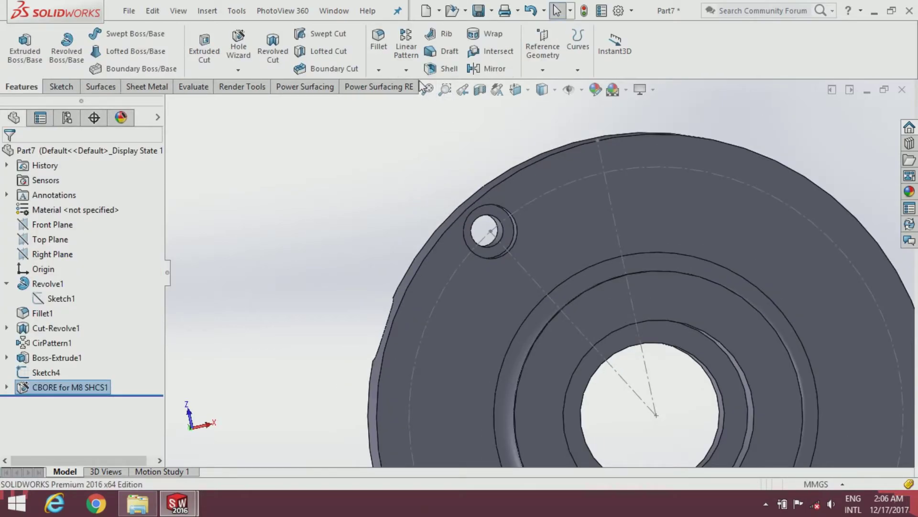
Step: Circular-pattern the counterbore into 6 equally spaced holes around the outer rim edge
left_click(411, 70)
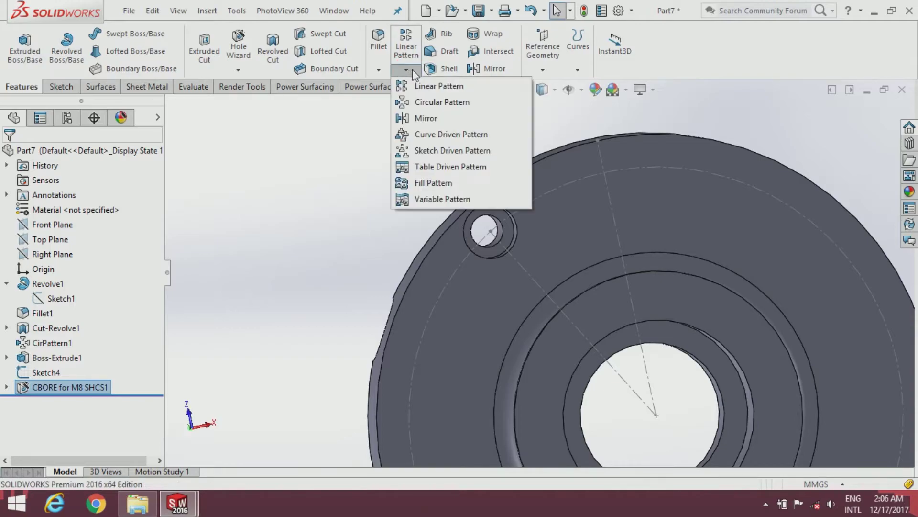
left_click(412, 103)
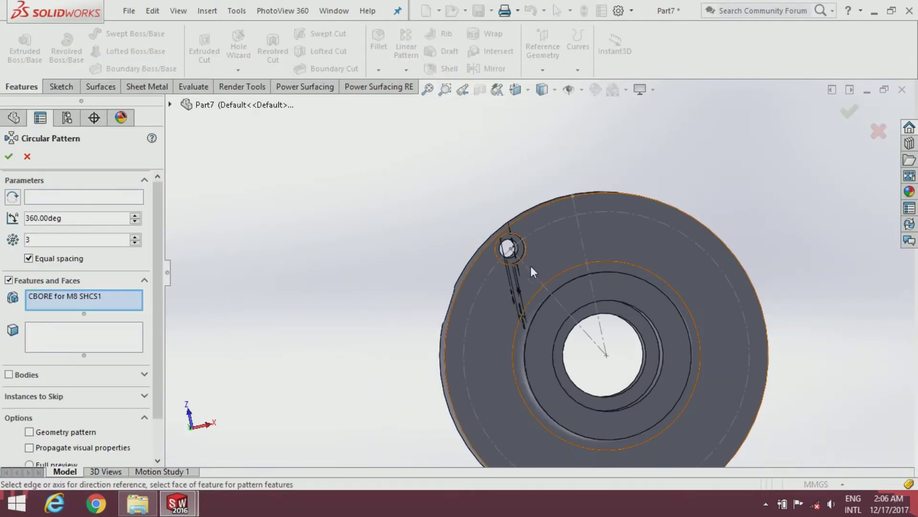
left_click(94, 197)
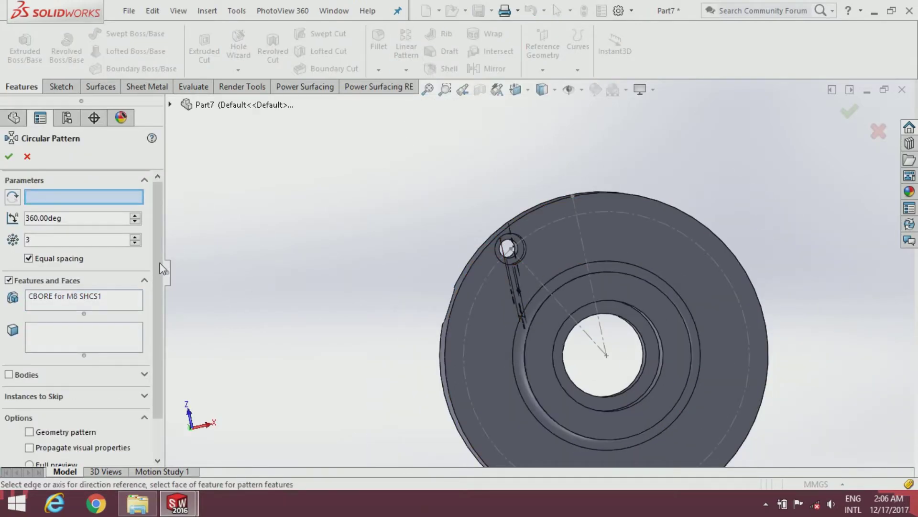
scroll(531, 205, "down", 1)
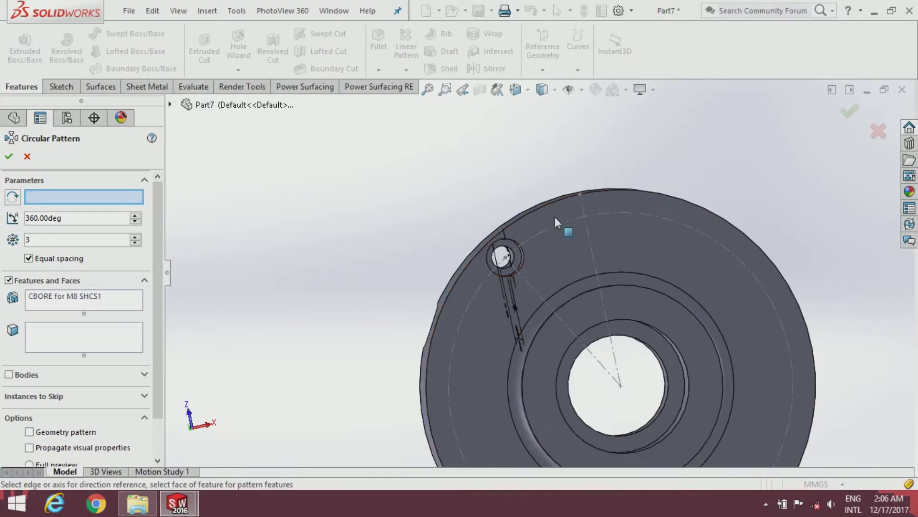
left_click(539, 208)
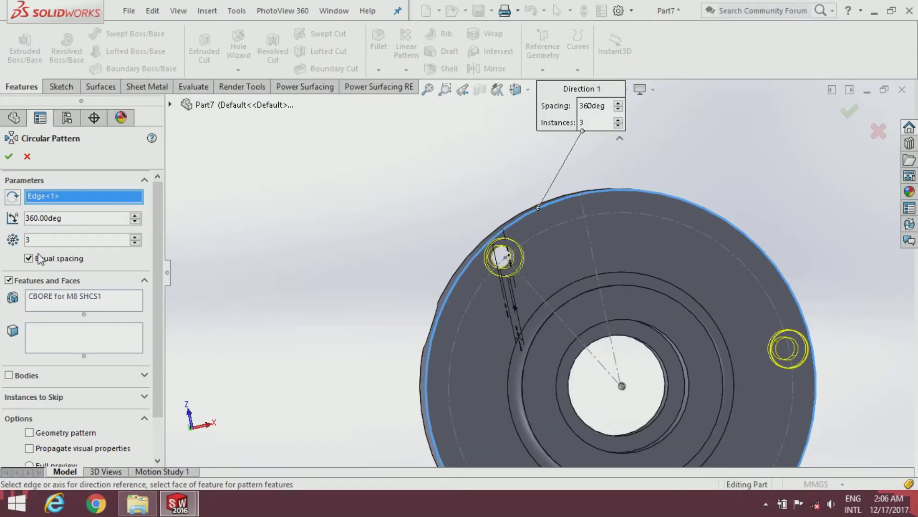
type("6")
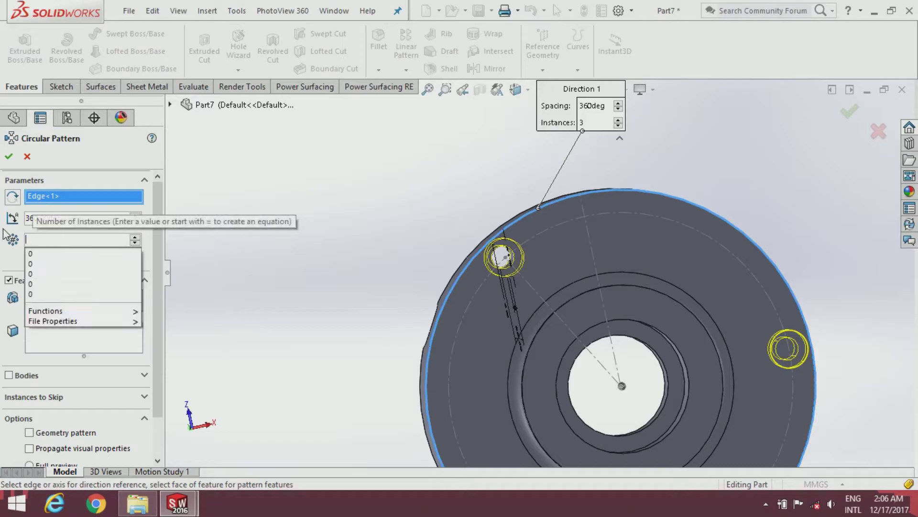
key("Return")
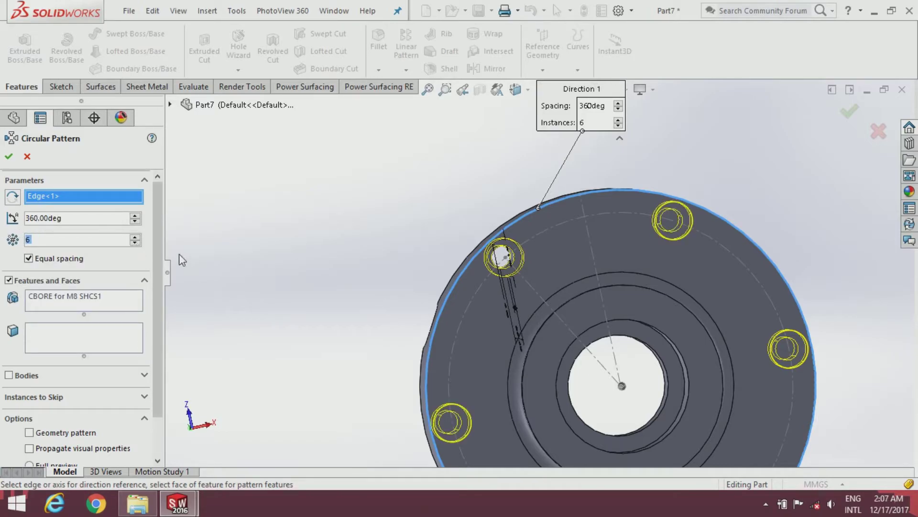
scroll(430, 318, "up", 3)
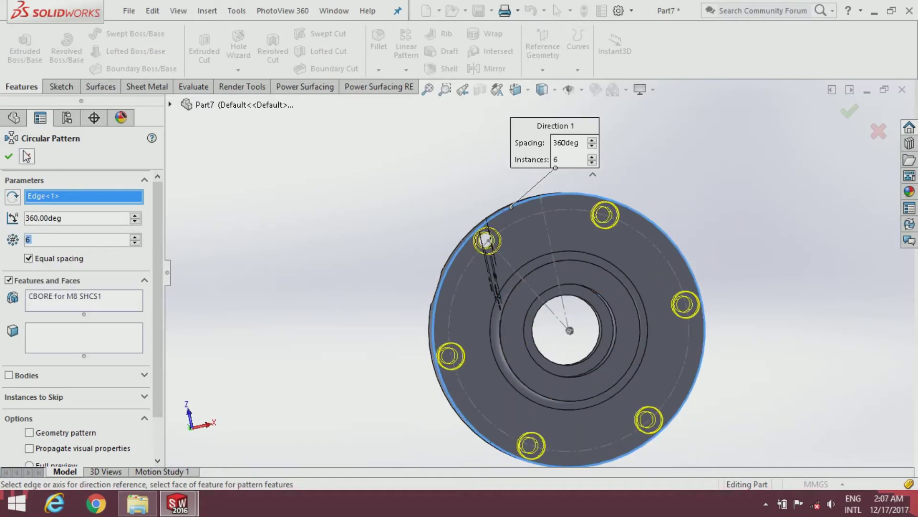
left_click(9, 156)
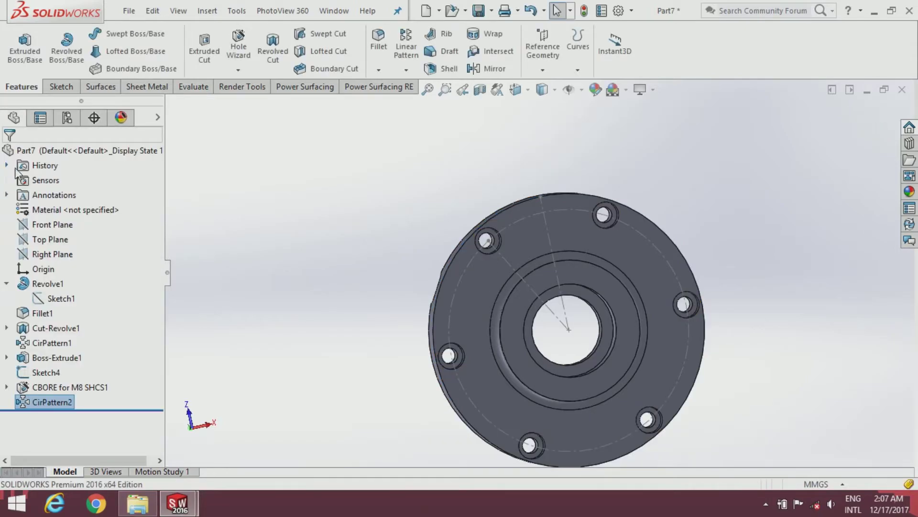
Step: Orbit the part over to inspect its back side
left_click(460, 288)
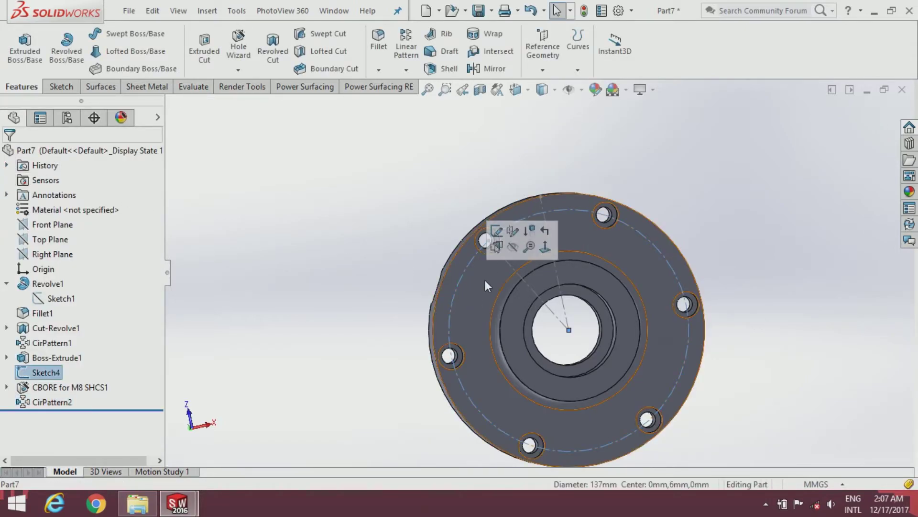
middle_click_drag(512, 258, 705, 350)
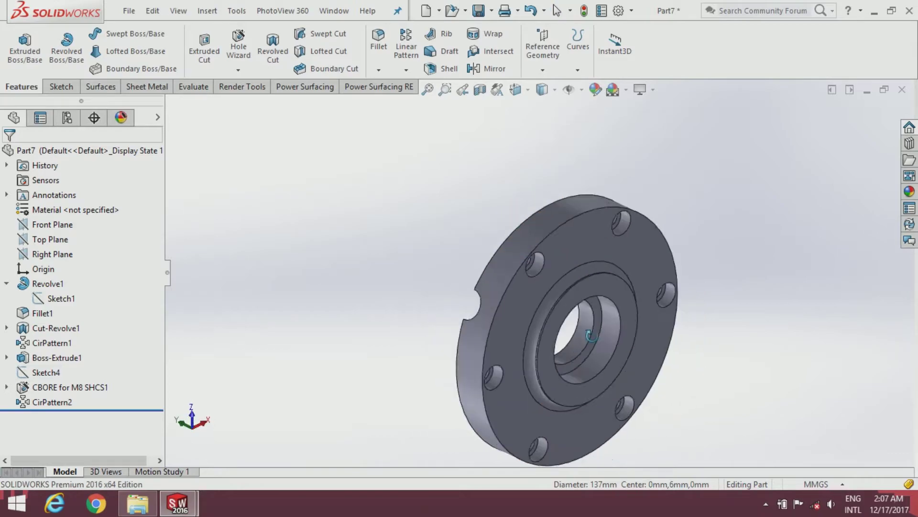
left_click_drag(663, 368, 593, 379)
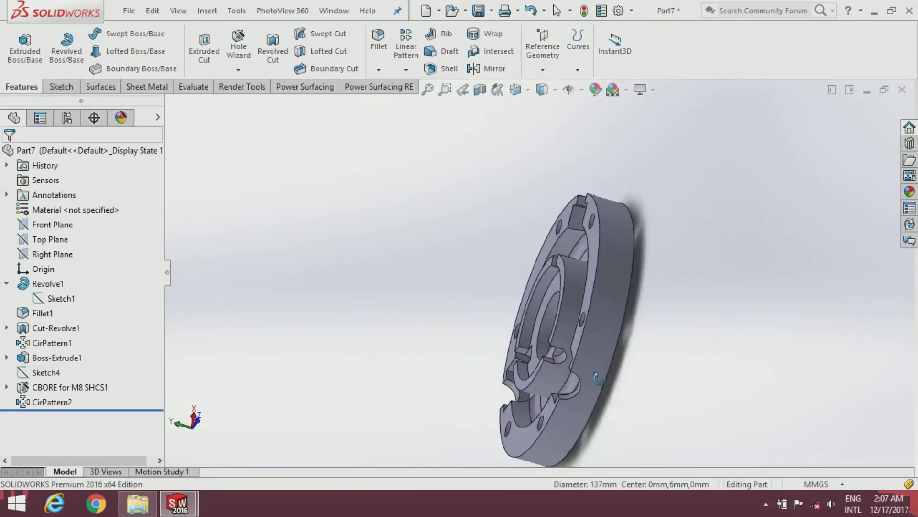
key("Escape")
middle_click_drag(593, 380, 565, 329)
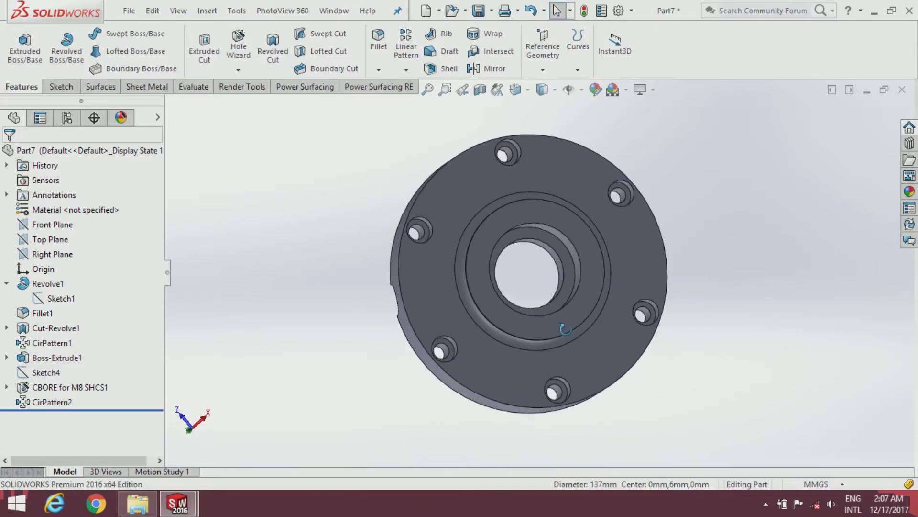
middle_click_drag(548, 298, 656, 164)
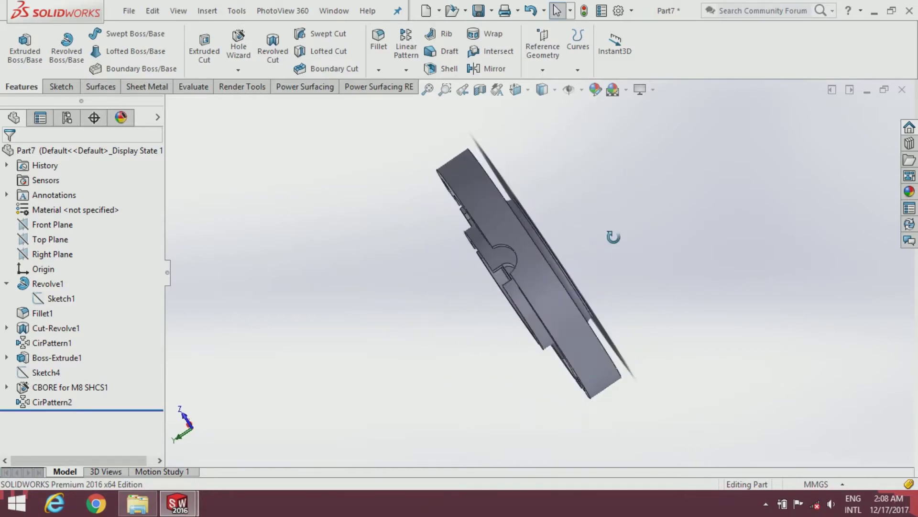
scroll(602, 192, "down", 3)
Step: Start a sketch on the back inner ring face with a construction circle at the origin
left_click(509, 258)
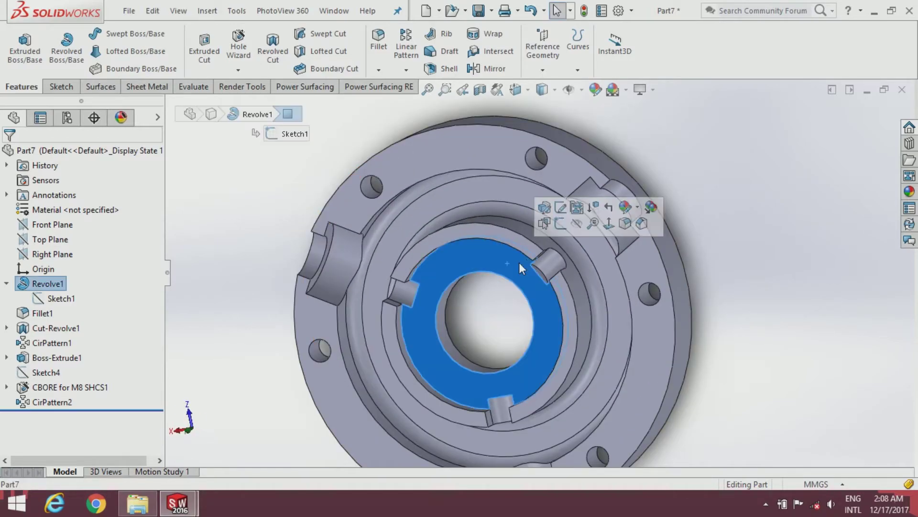
left_click(560, 223)
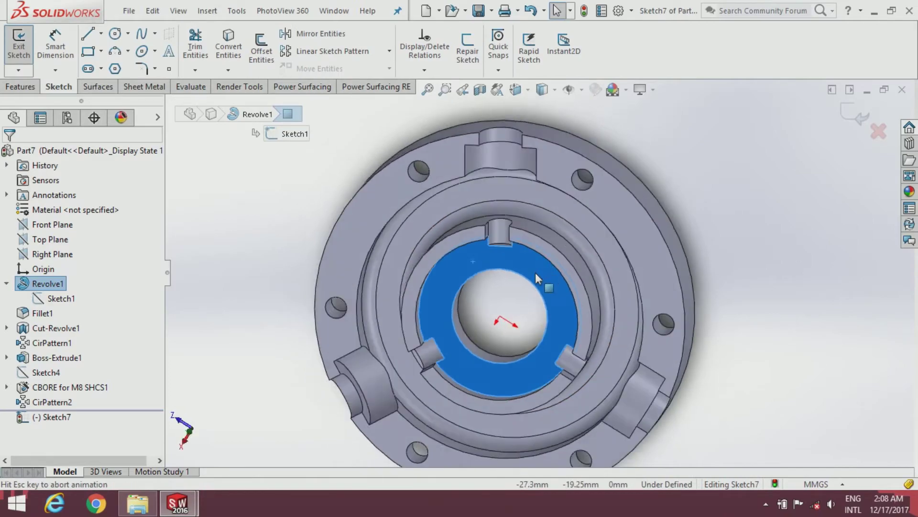
scroll(733, 194, "down", 2)
left_click(731, 189)
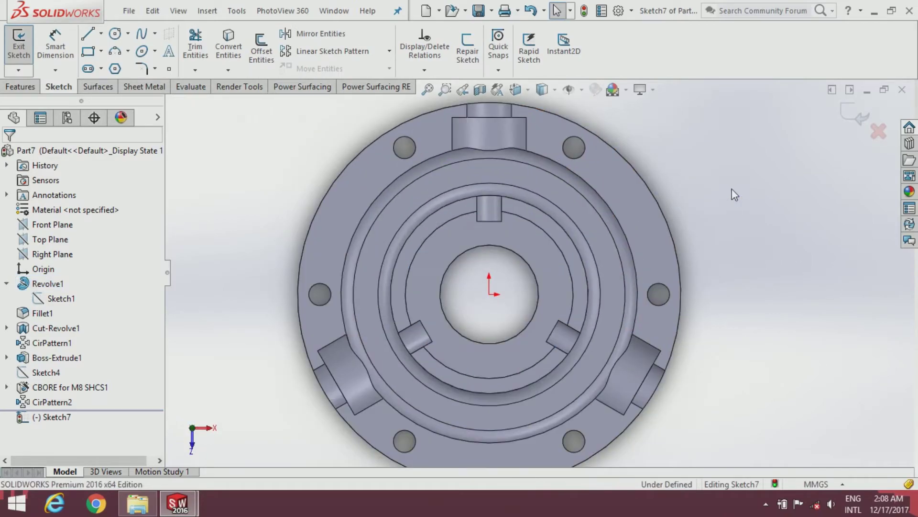
left_click(114, 34)
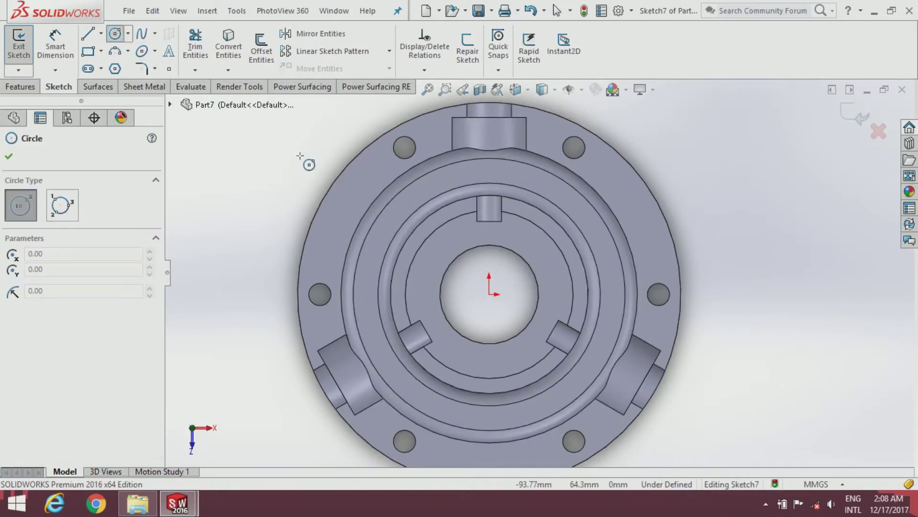
left_click(489, 294)
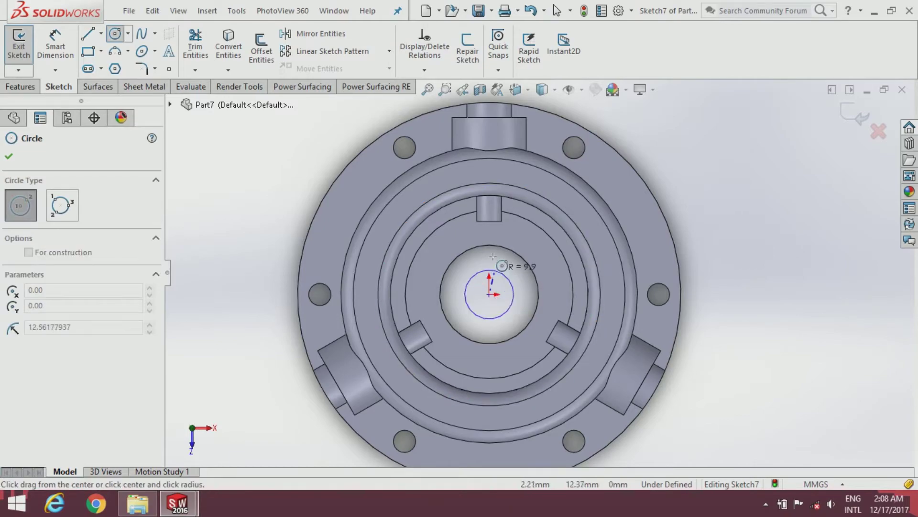
left_click(452, 244)
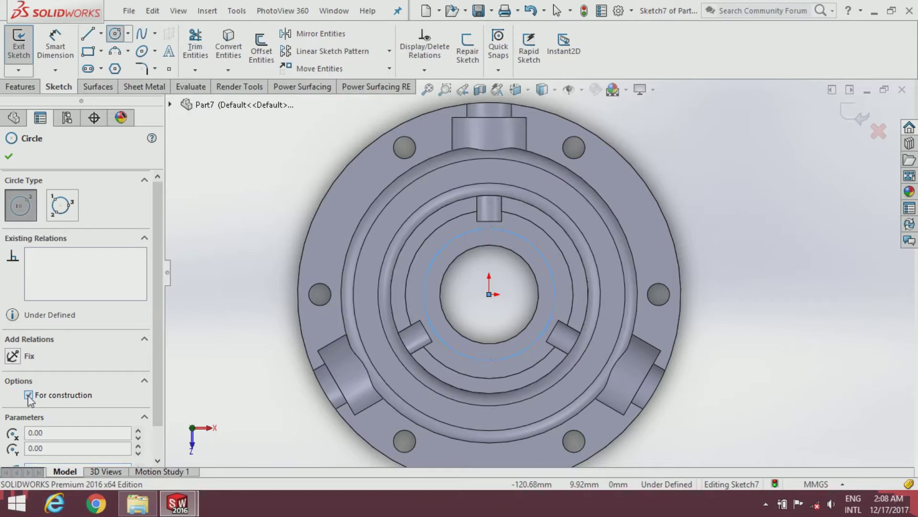
left_click(9, 158)
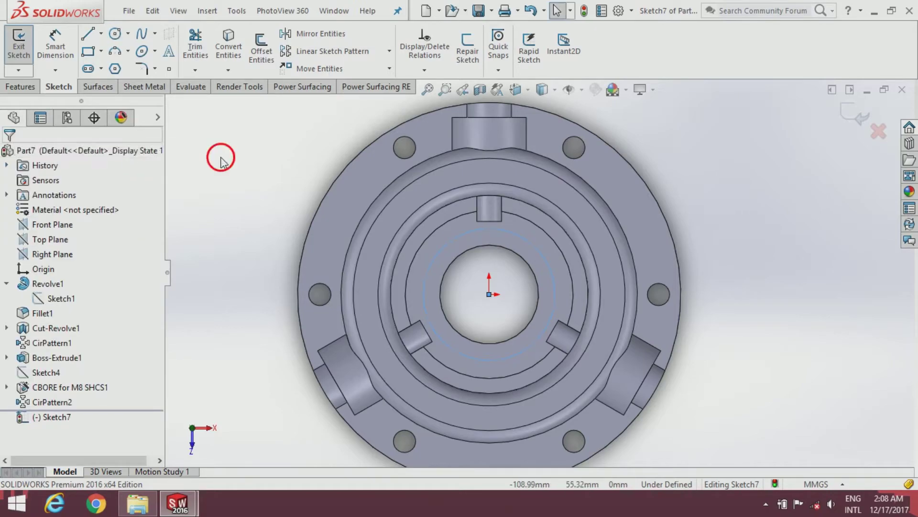
Step: Draw a vertical centerline and an angled centerline from the origin to the circle
left_click(102, 34)
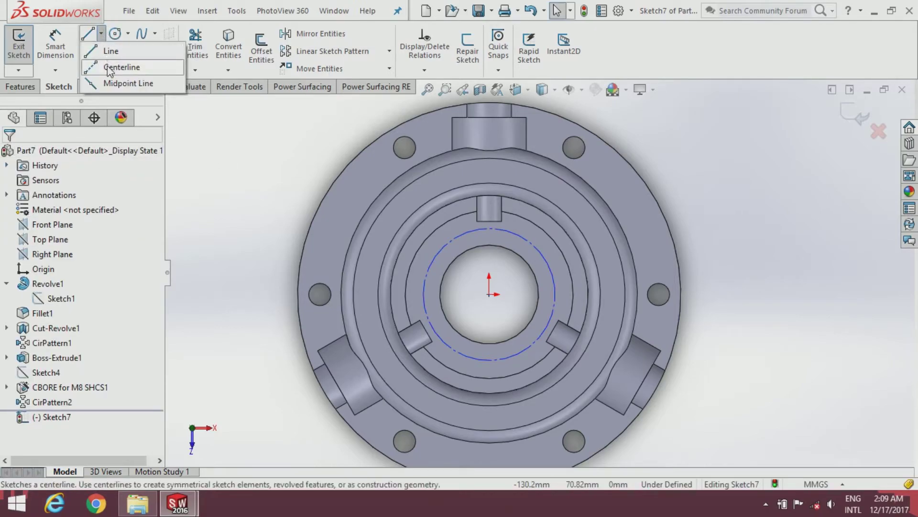
left_click(110, 71)
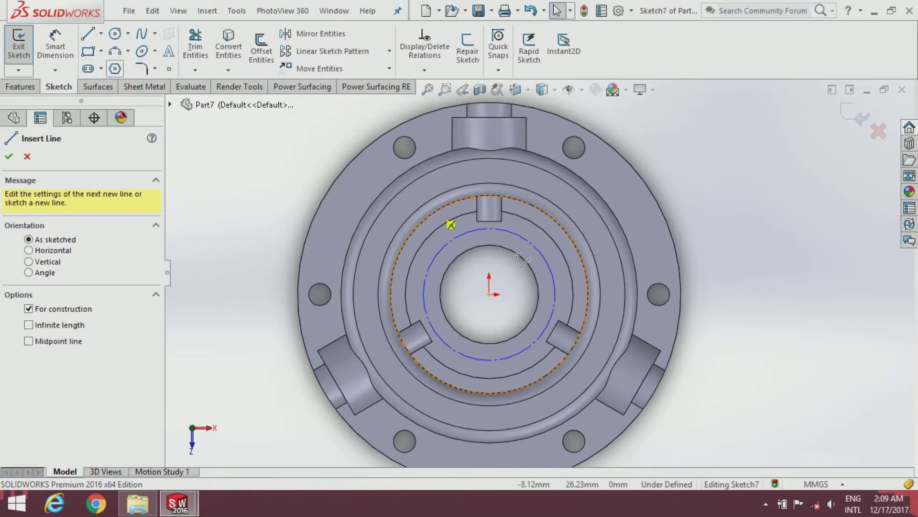
left_click(489, 294)
left_click(489, 229)
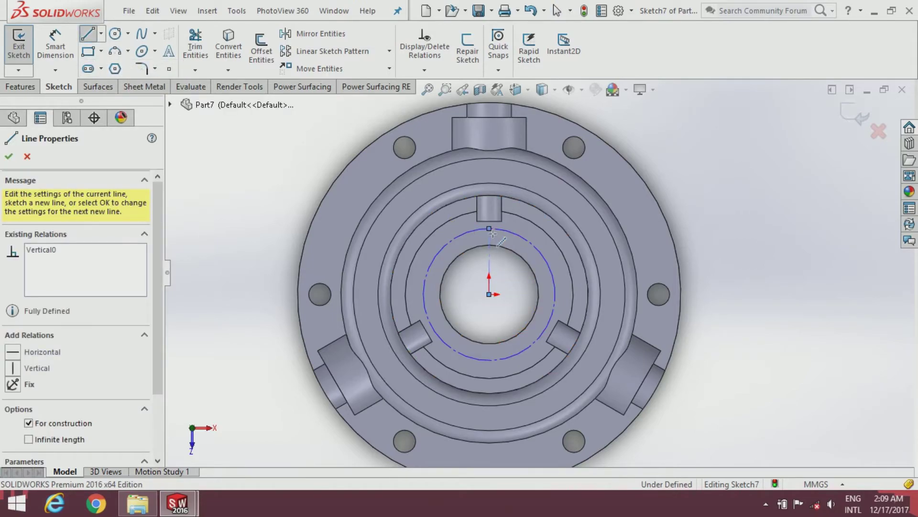
key("Escape")
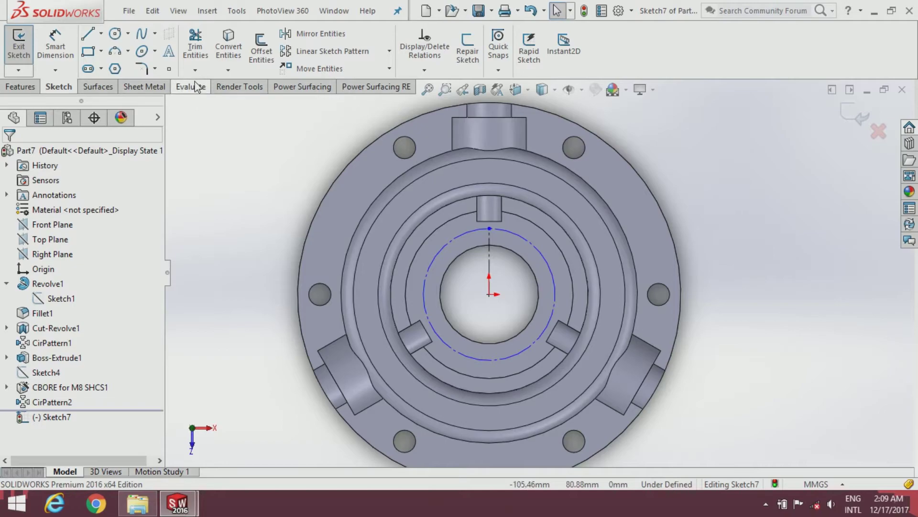
left_click(102, 33)
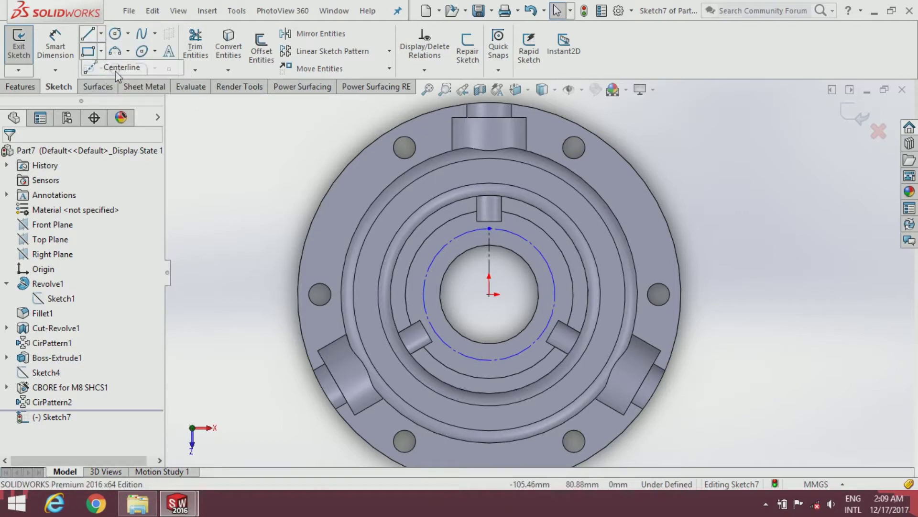
left_click(112, 68)
left_click(490, 294)
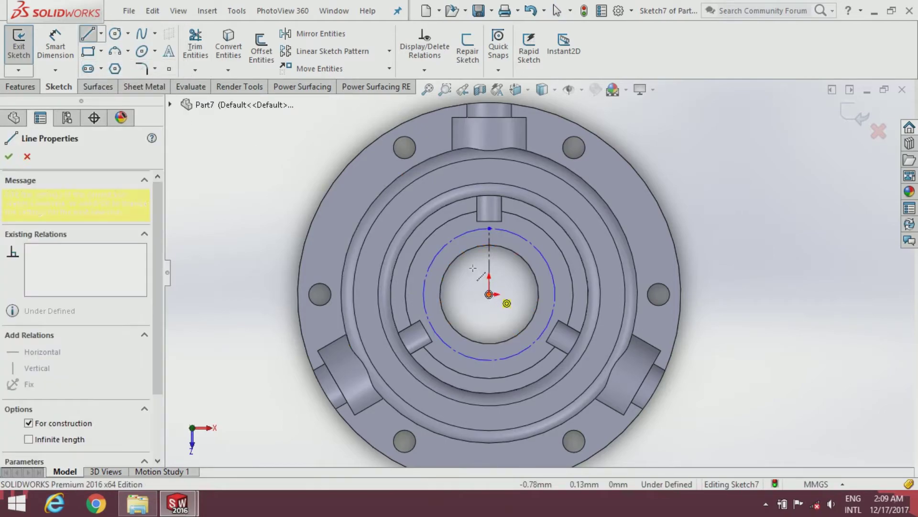
left_click(518, 235)
key("Escape")
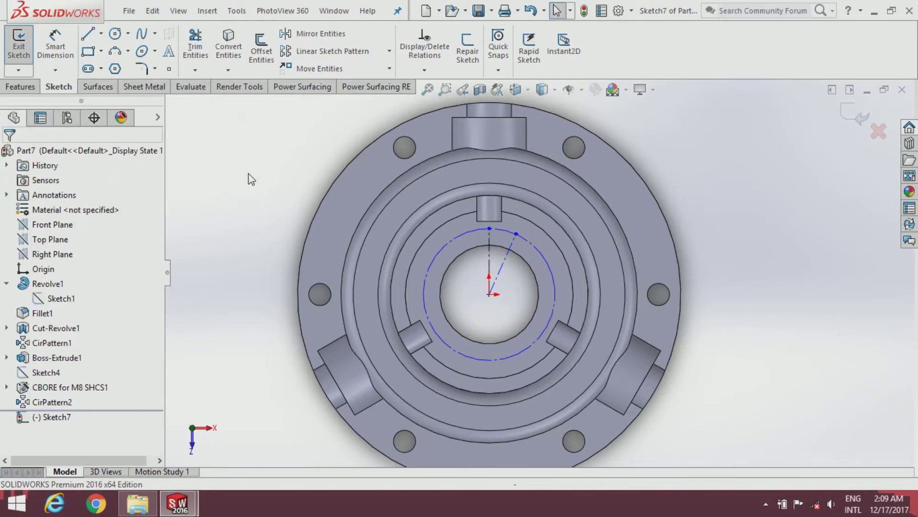
Step: Dimension the angle between the two centerlines as 20°
left_click(61, 54)
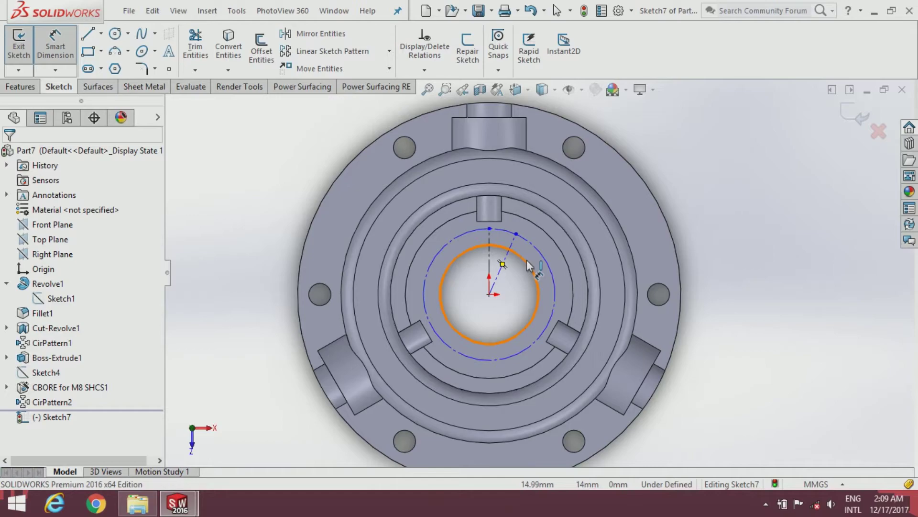
left_click(507, 261)
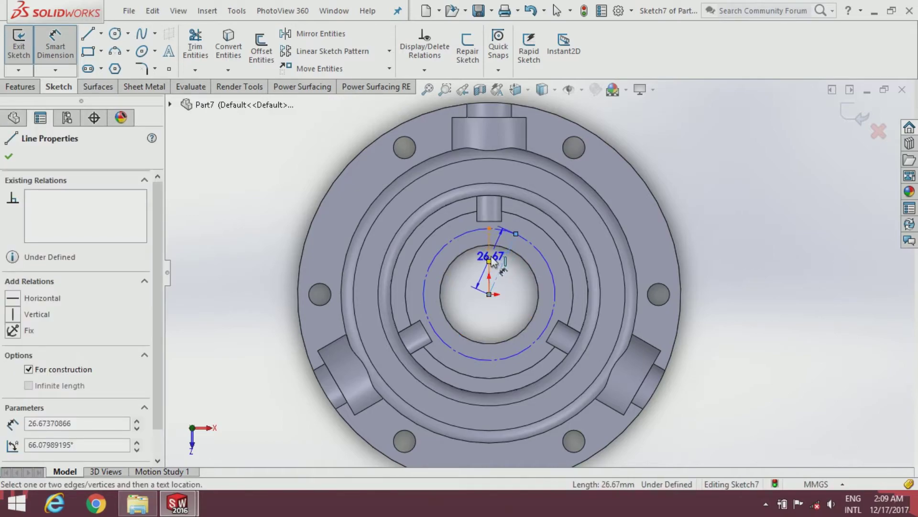
left_click(490, 259)
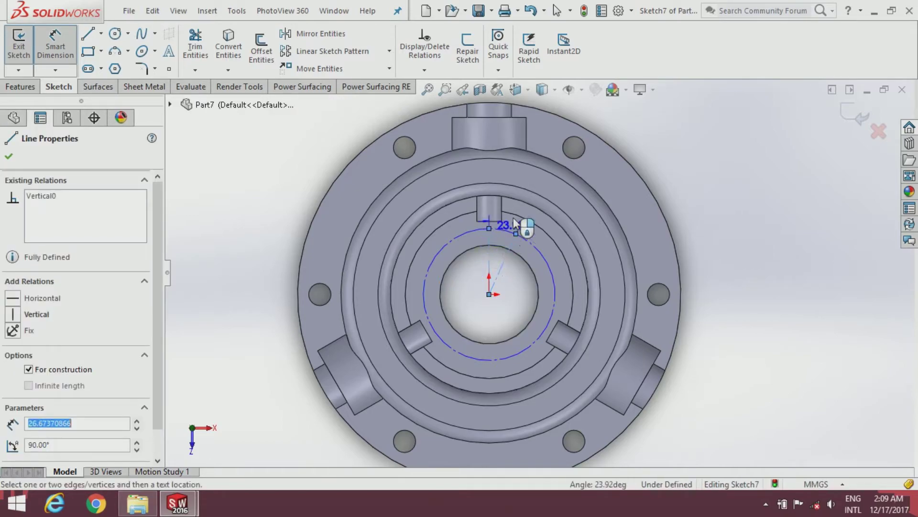
left_click(526, 193)
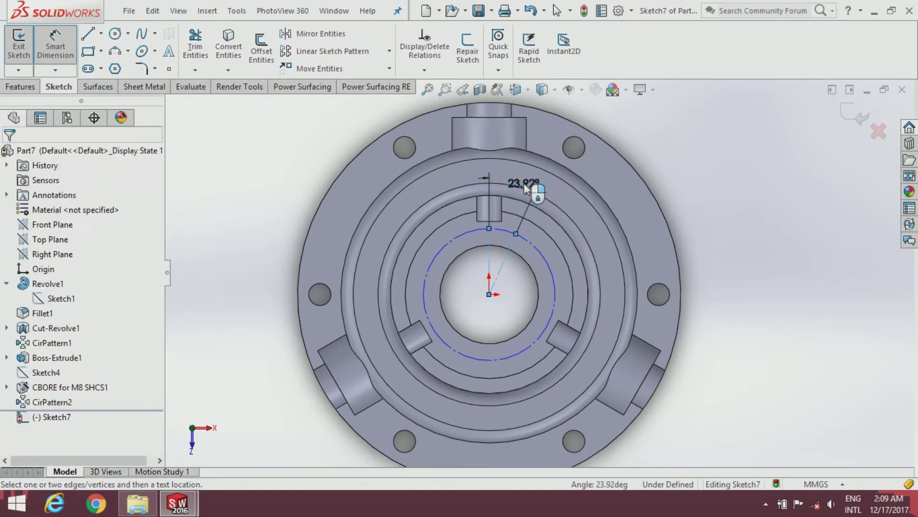
type("20")
key("Return")
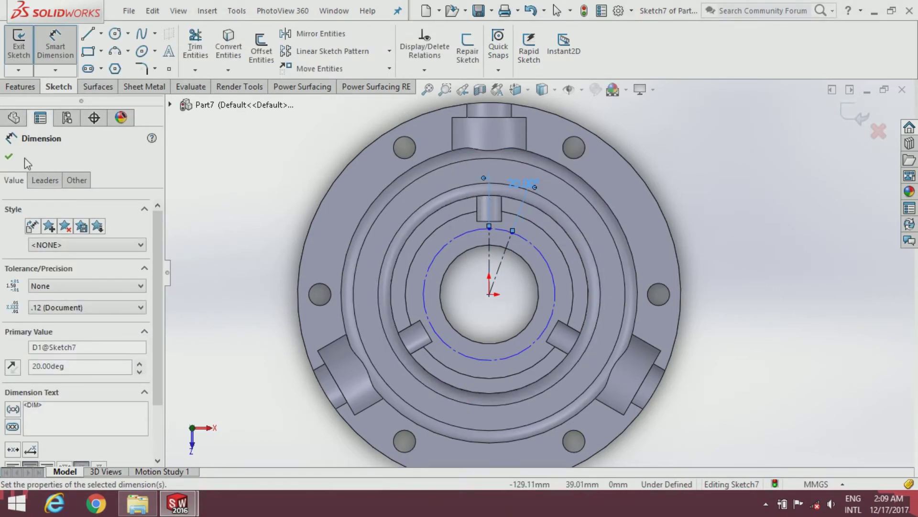
left_click(16, 163)
Step: Dimension the construction circle to a 54 mm diameter
scroll(521, 272, "down", 2)
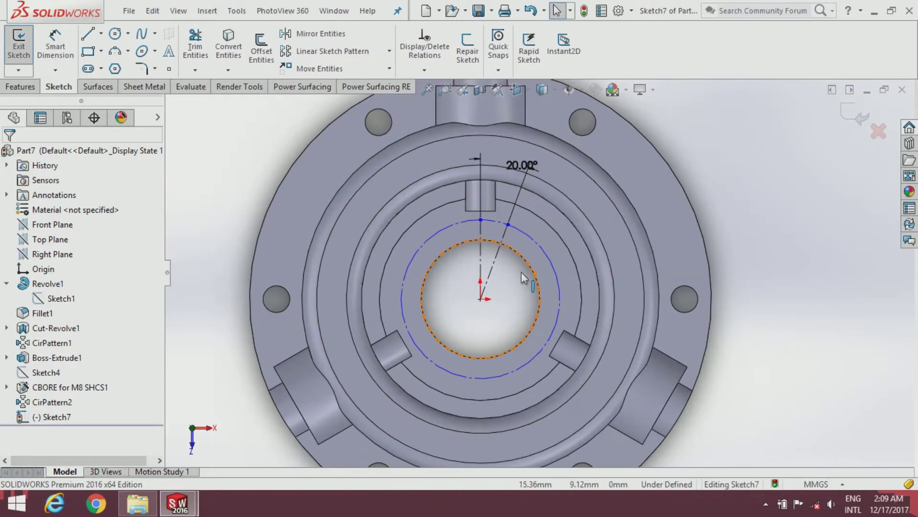
left_click(55, 45)
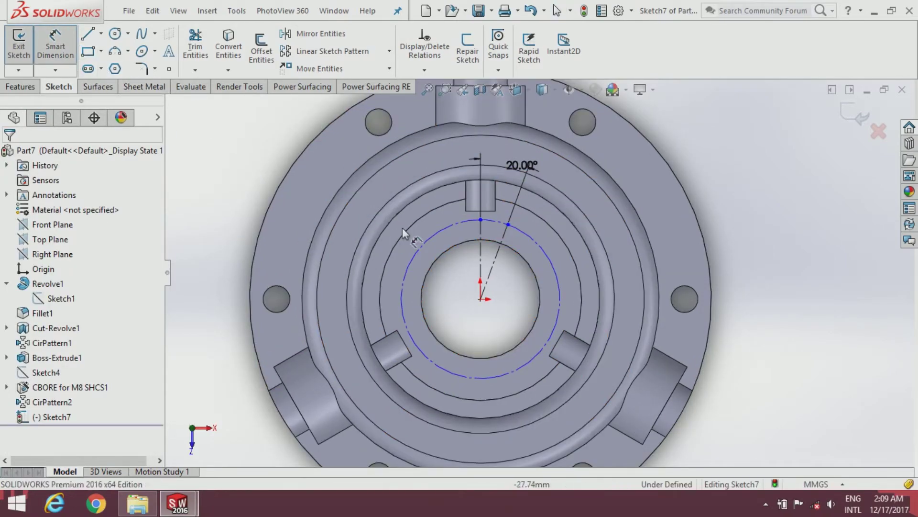
left_click(420, 247)
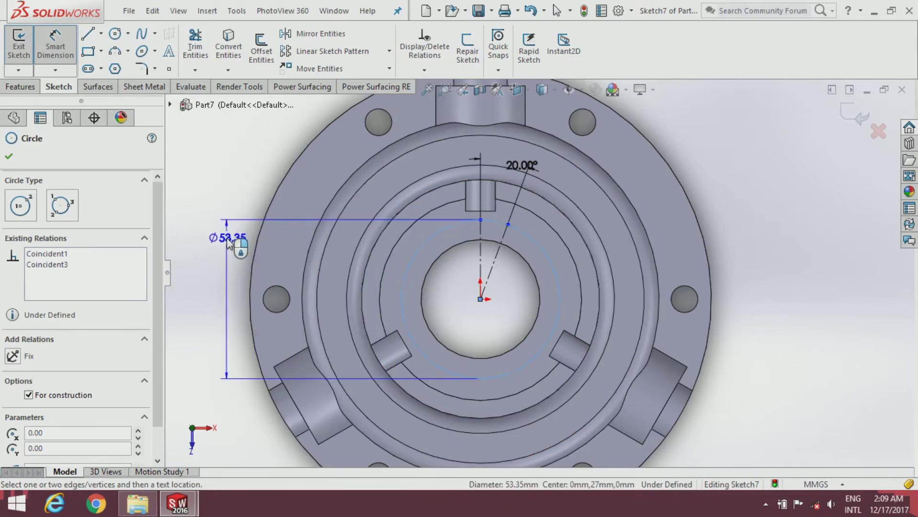
left_click(227, 241)
type("54")
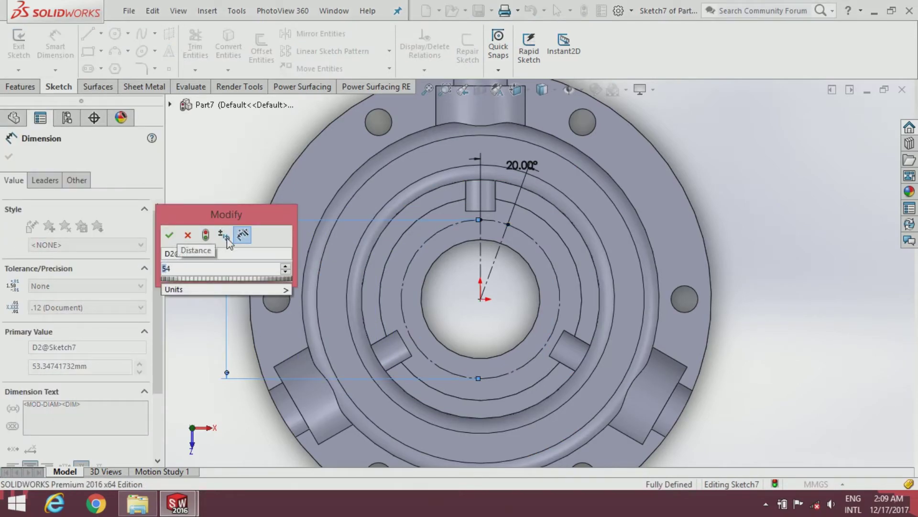
key("Return")
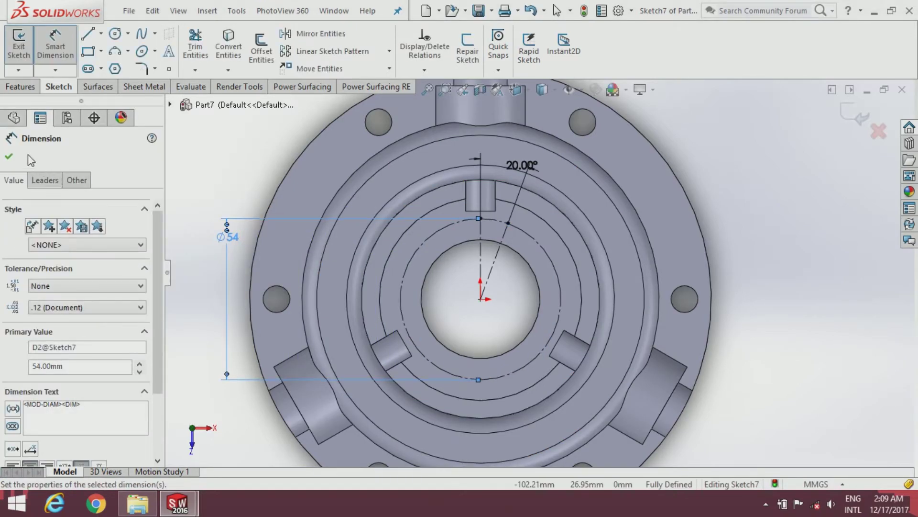
left_click(9, 156)
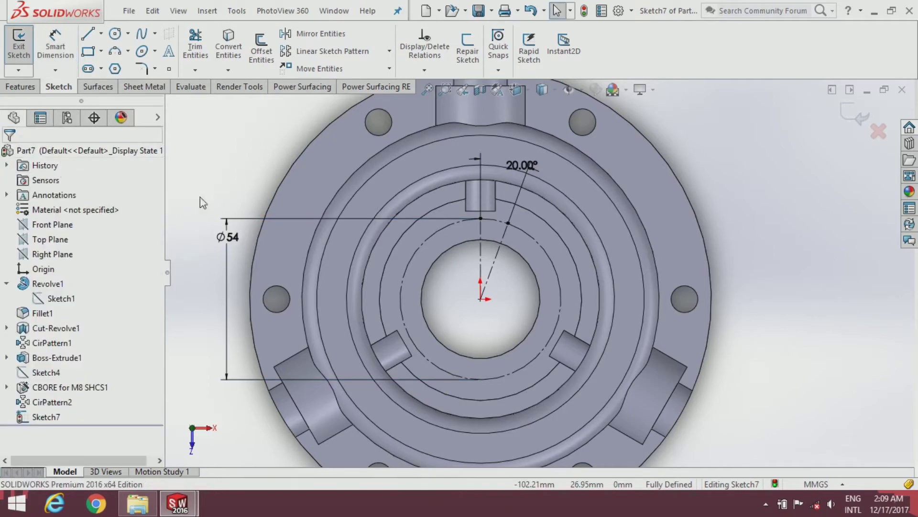
scroll(540, 270, "up", 1)
Step: Exit the sketch and set up an M6x1.0 bottoming tapped hole, blind 10 mm deep
left_click(851, 122)
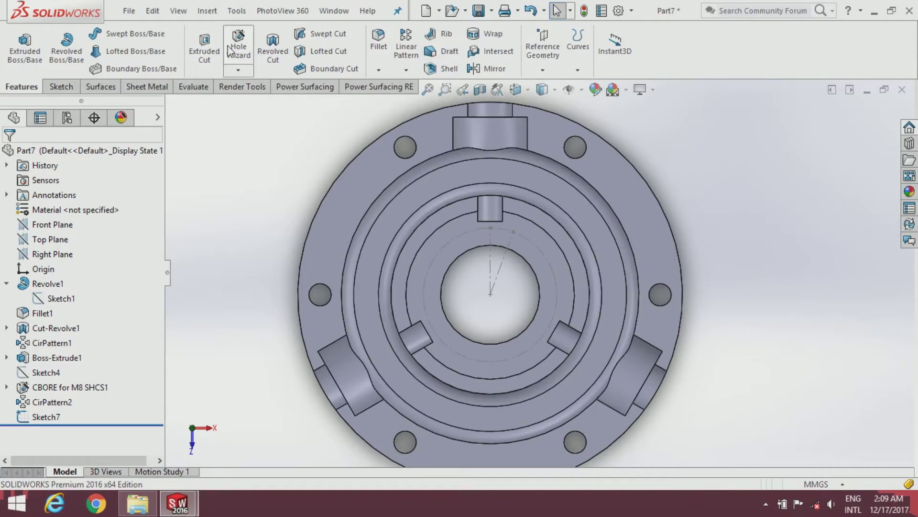
left_click(238, 48)
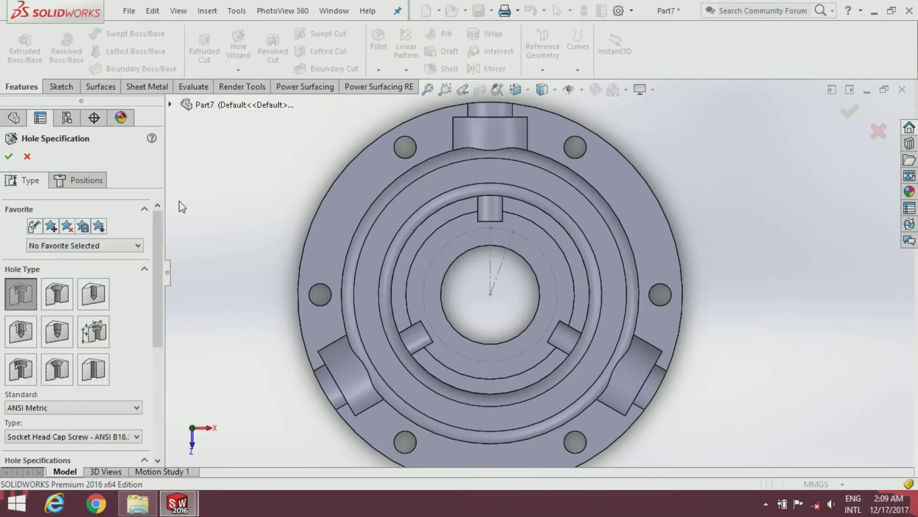
left_click_drag(156, 300, 153, 326)
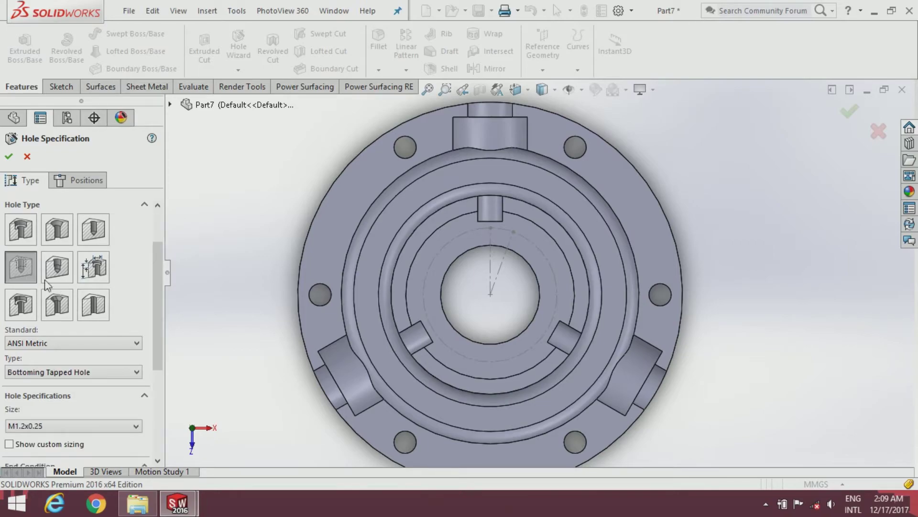
left_click_drag(159, 314, 153, 352)
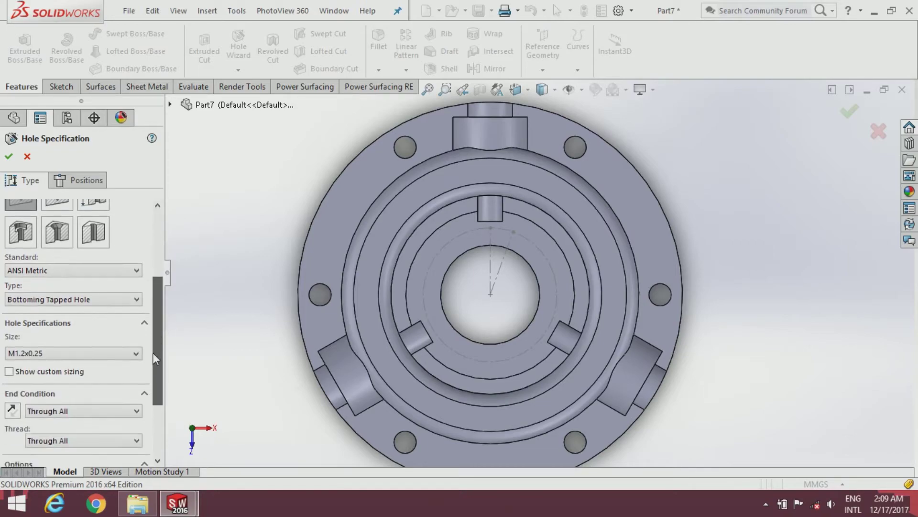
left_click(116, 347)
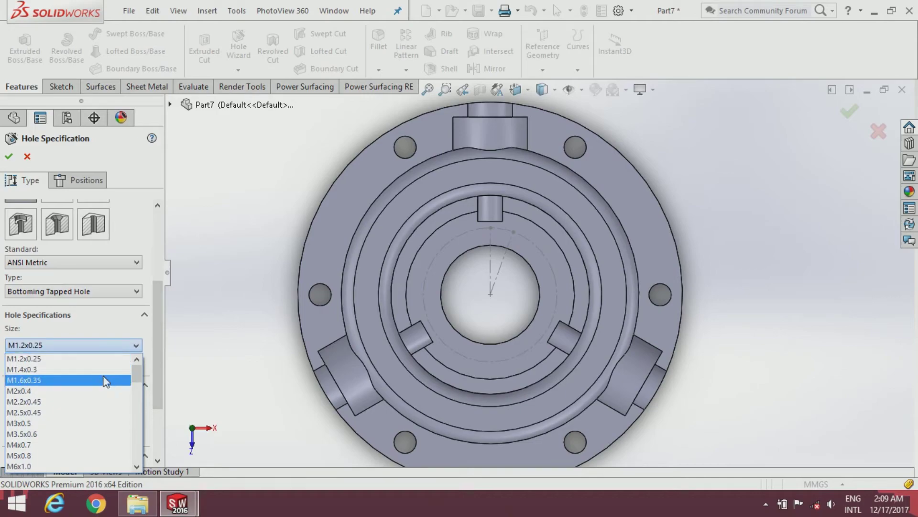
scroll(91, 402, "down", 1)
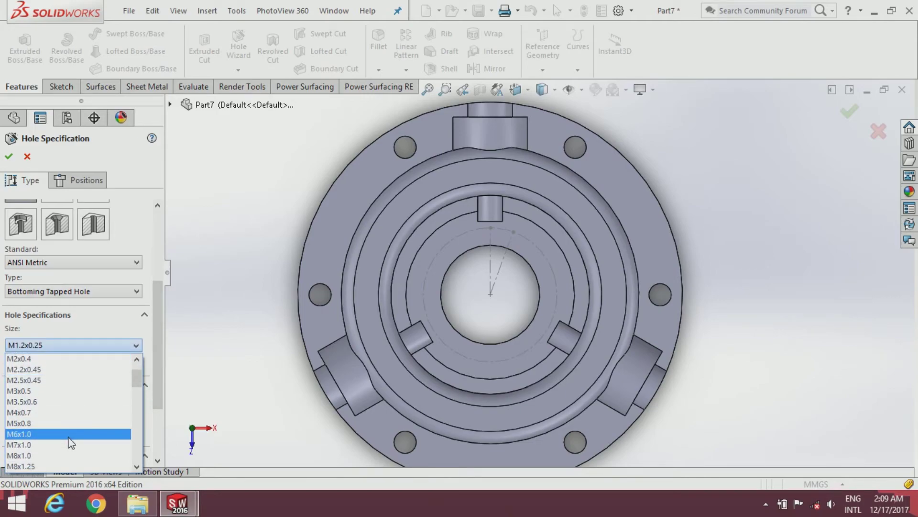
left_click(70, 439)
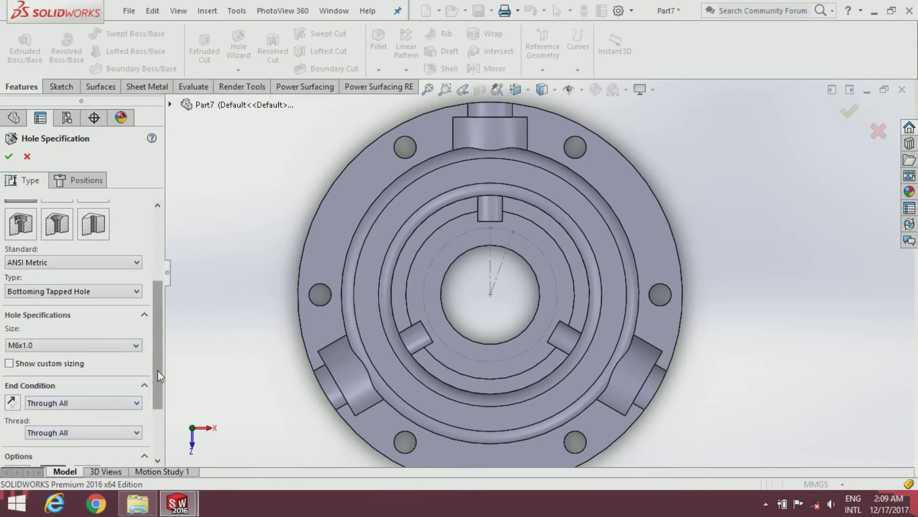
left_click_drag(157, 369, 155, 392)
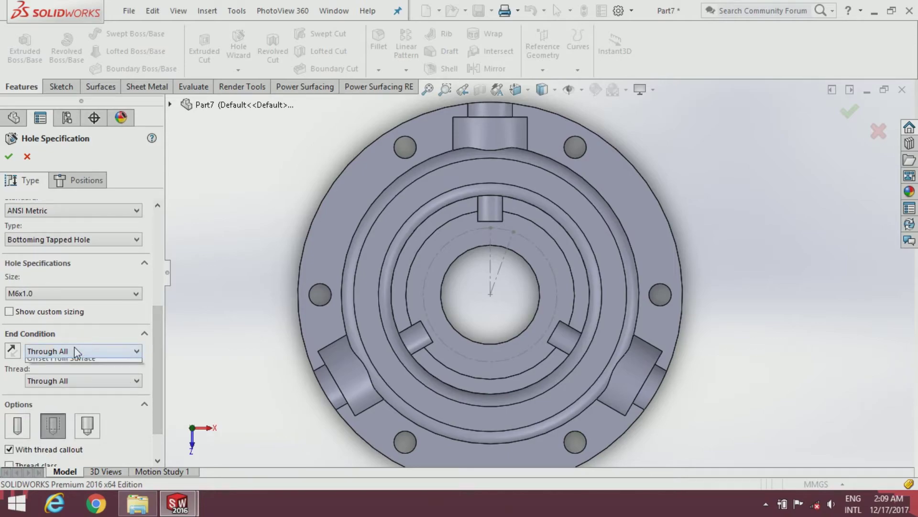
left_click(57, 362)
type("10")
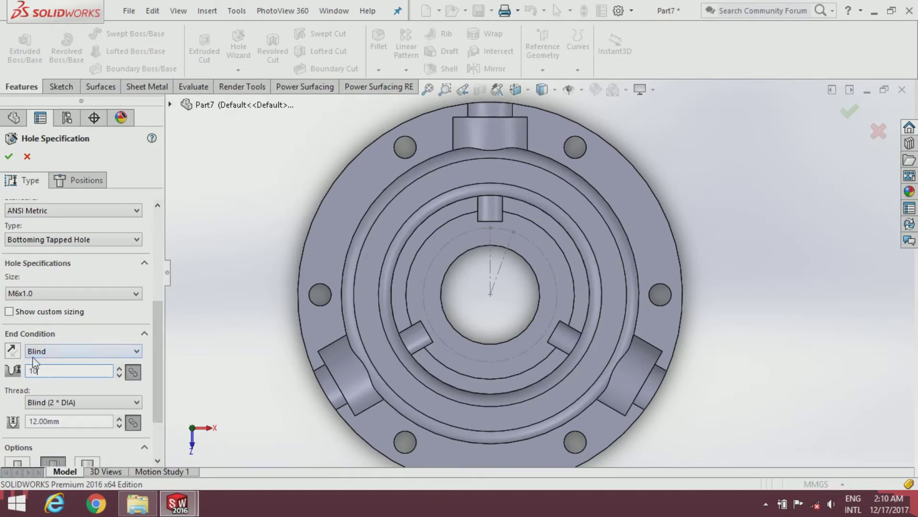
key("Return")
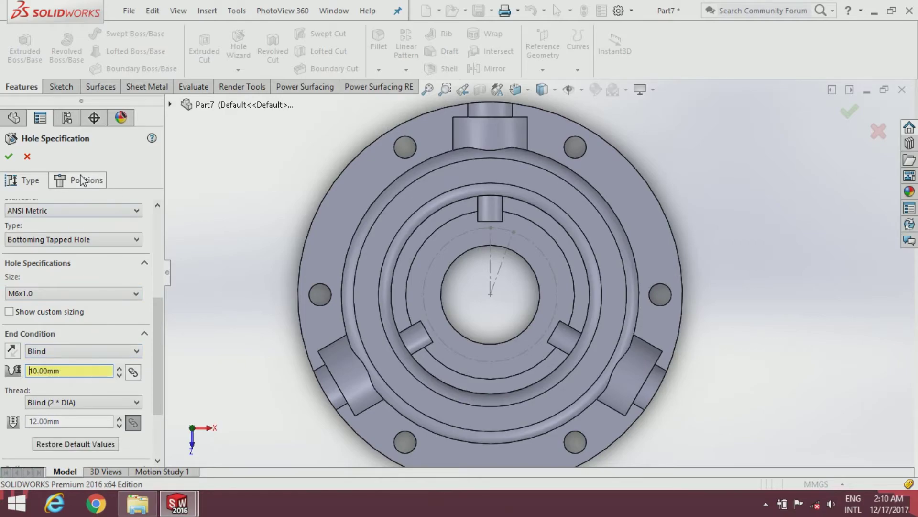
Step: Place the tapped hole on the ring face just above the central bore
left_click(82, 180)
scroll(522, 235, "down", 2)
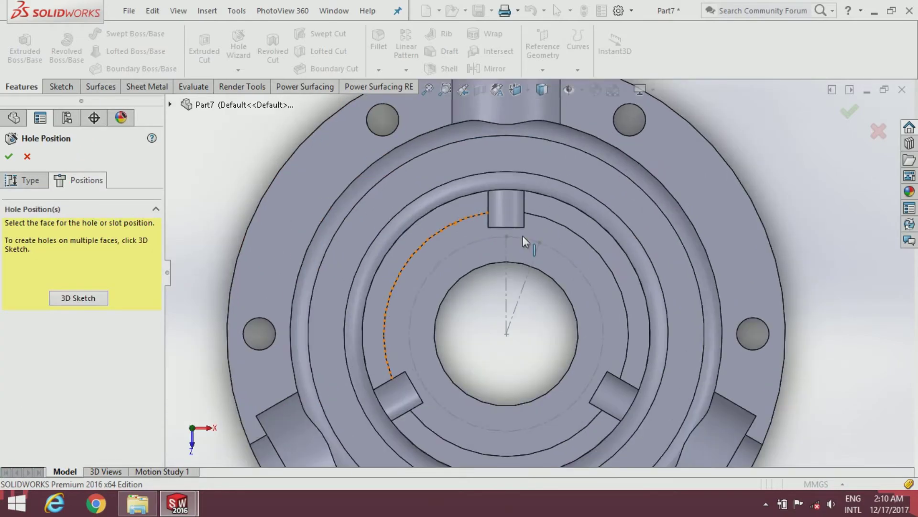
scroll(522, 235, "down", 2)
left_click(595, 257)
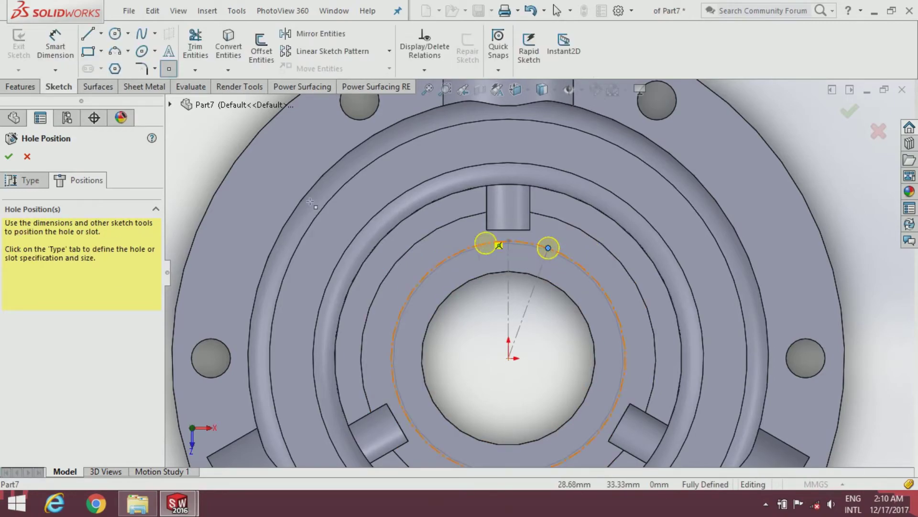
left_click(9, 157)
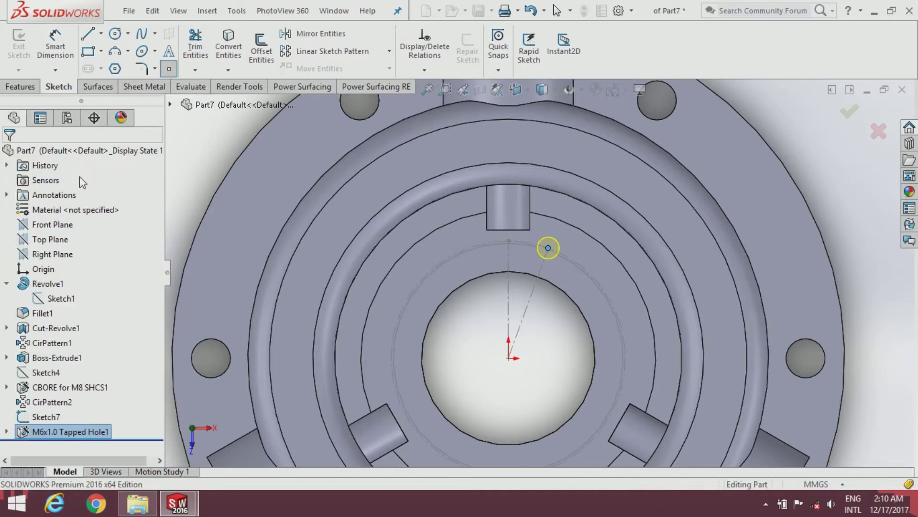
scroll(538, 269, "up", 1)
scroll(539, 269, "up", 1)
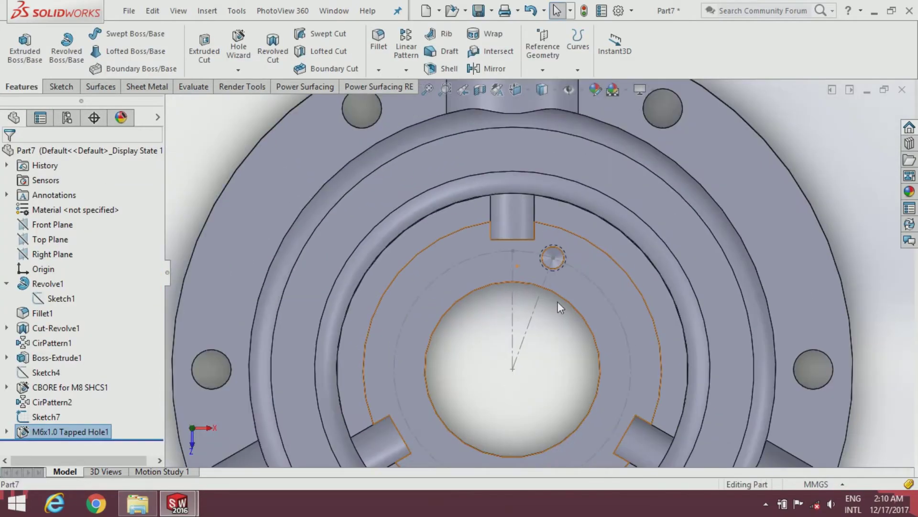
scroll(557, 301, "up", 1)
middle_click_drag(558, 301, 550, 311)
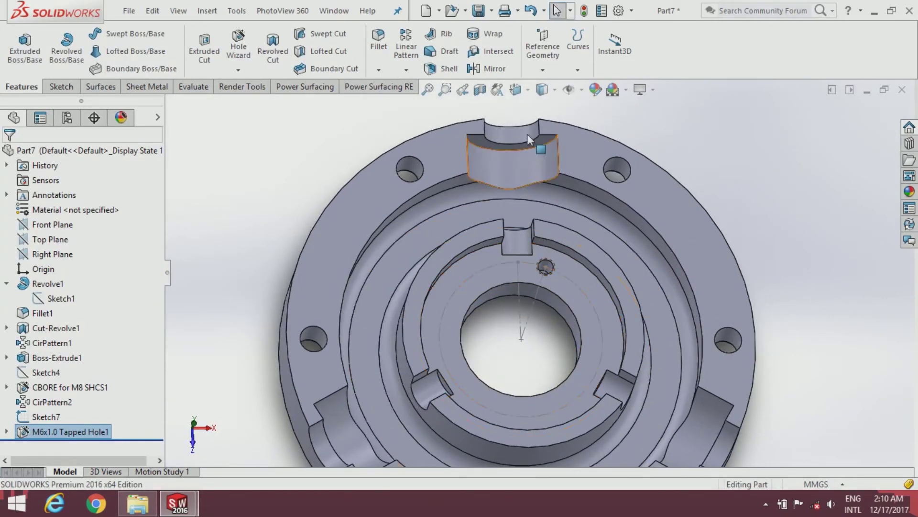
Step: Circular-pattern the M6x1.0 tapped hole into 3 equal instances around the bore edge
left_click(405, 73)
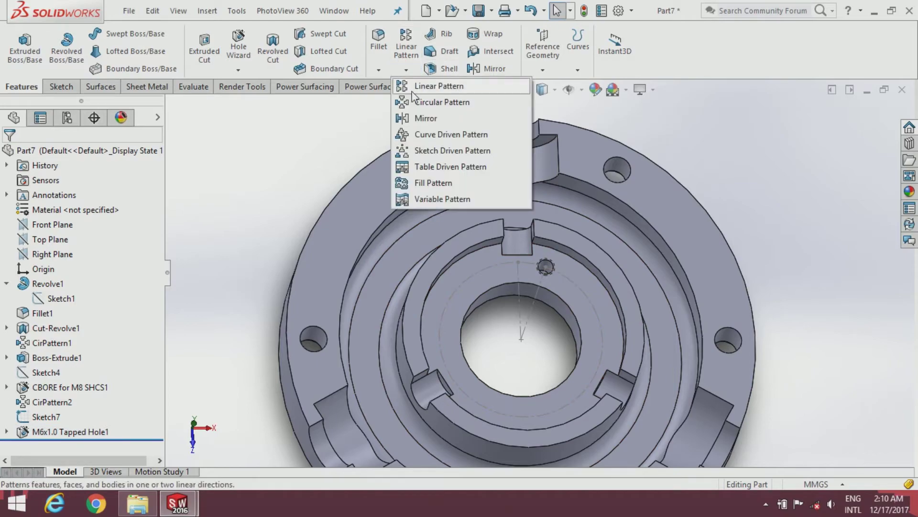
left_click(414, 105)
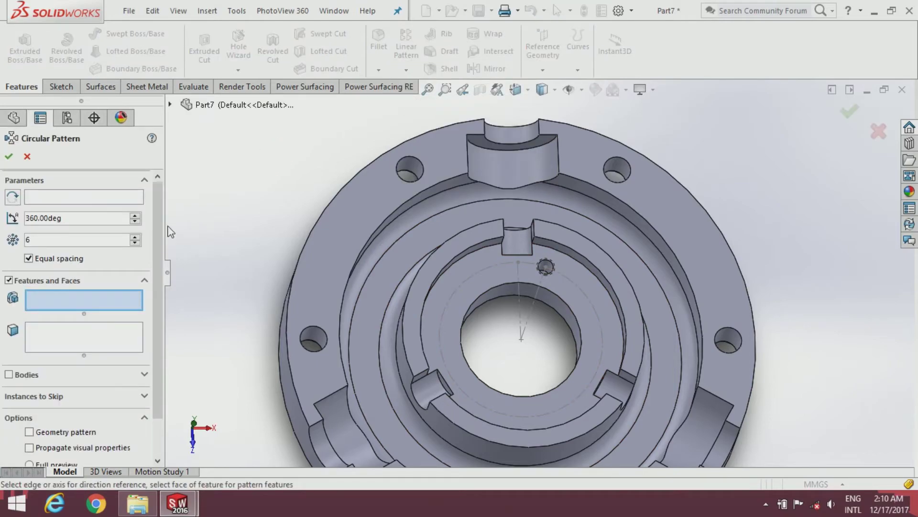
left_click(119, 197)
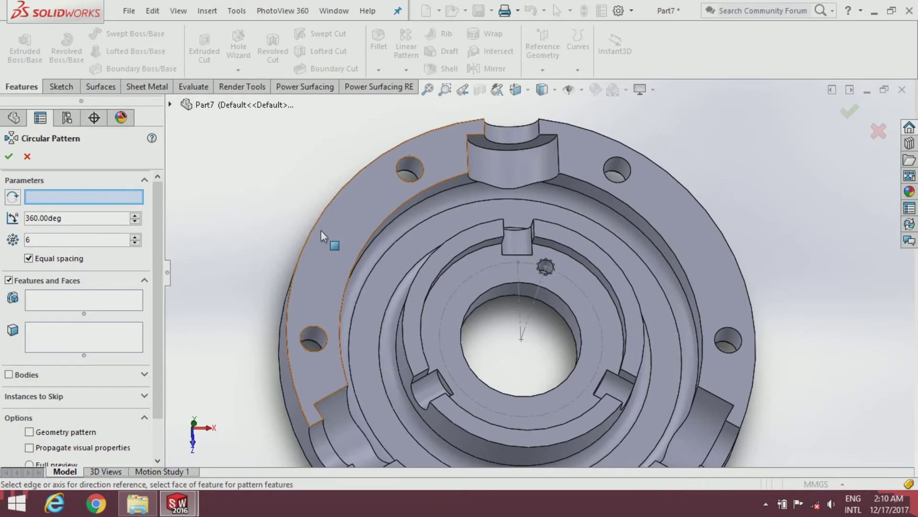
left_click(465, 313)
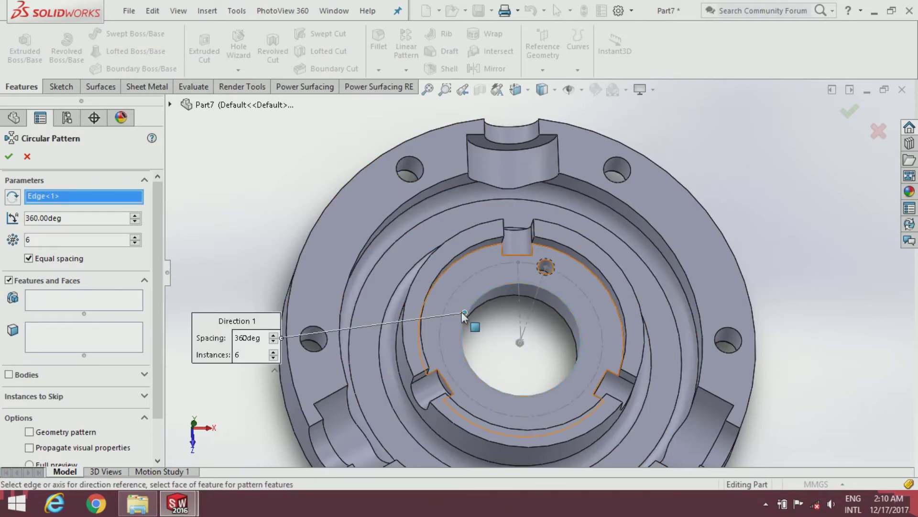
left_click(61, 294)
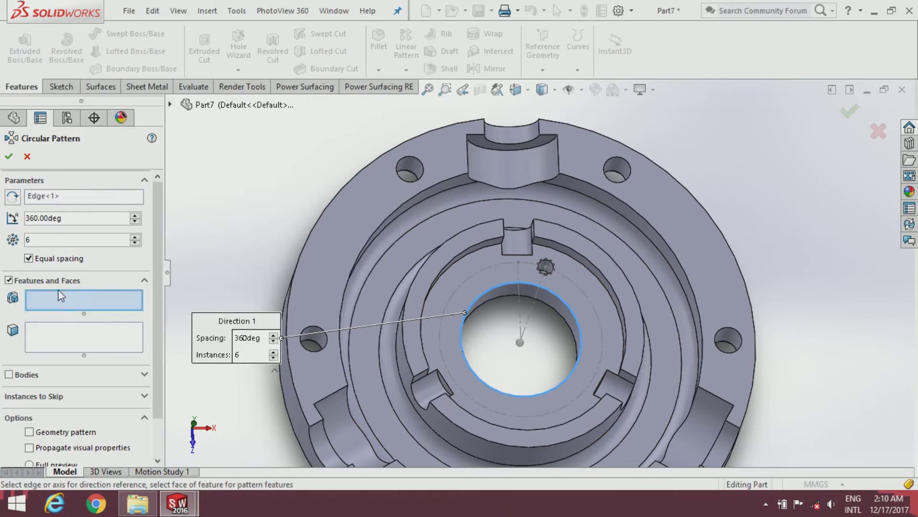
type("=")
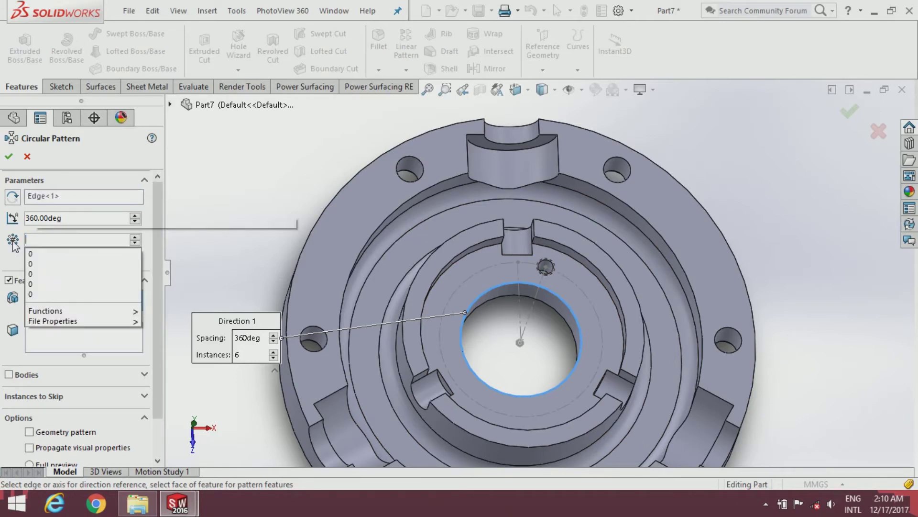
type("3")
key("Return")
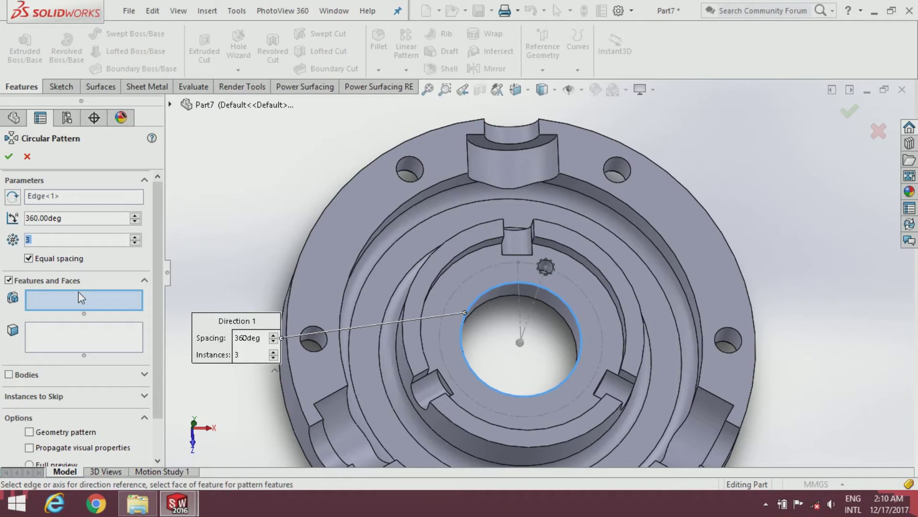
left_click(548, 270)
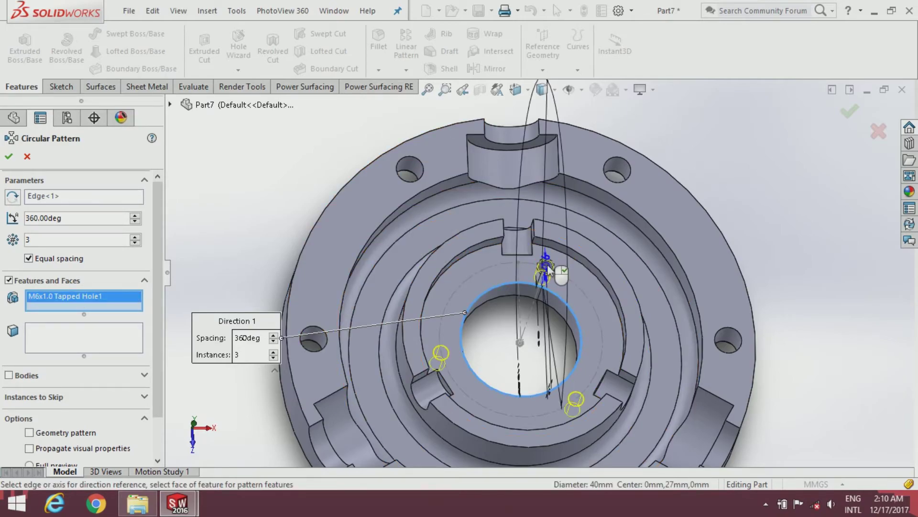
key("Left")
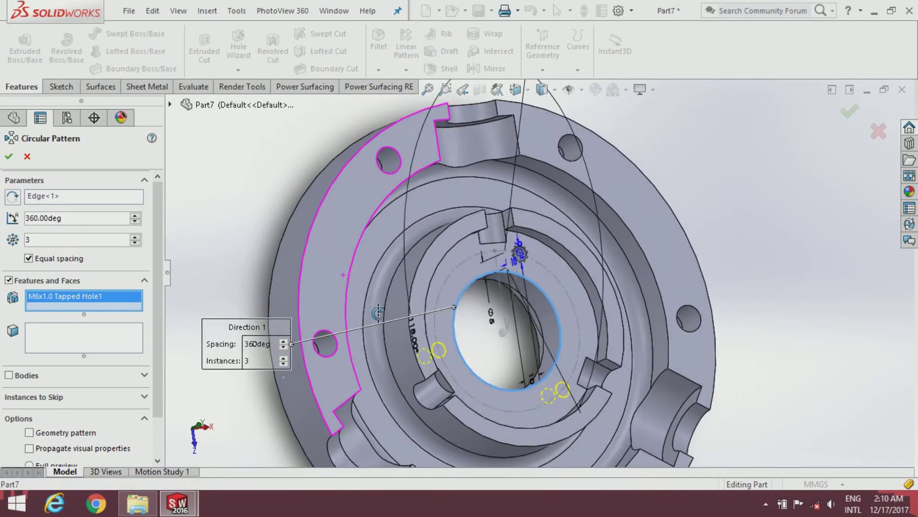
middle_click_drag(378, 312, 382, 306)
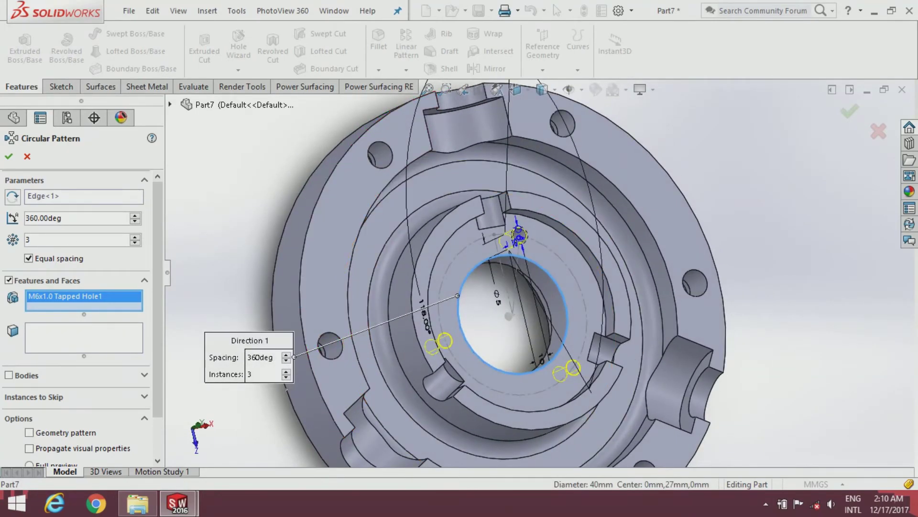
left_click(9, 156)
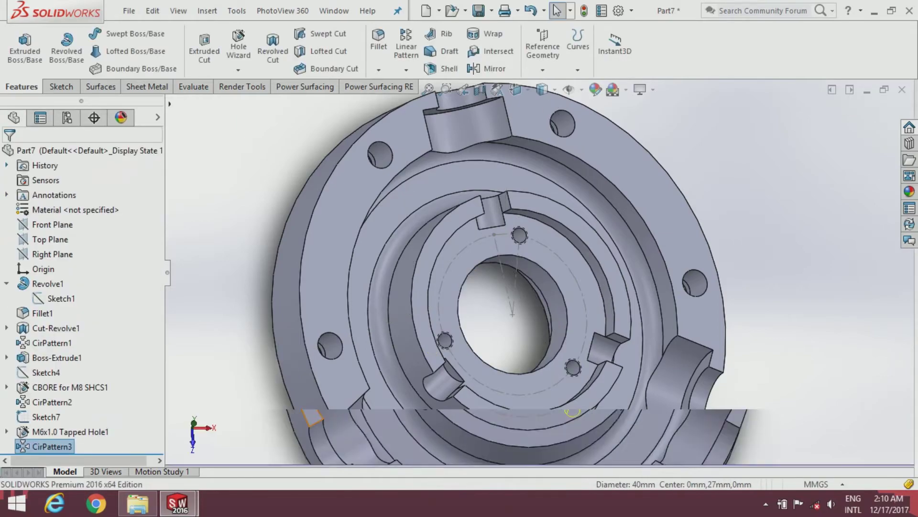
Step: Orbit the part to inspect the three patterned tapped holes
middle_click_drag(454, 325, 448, 306)
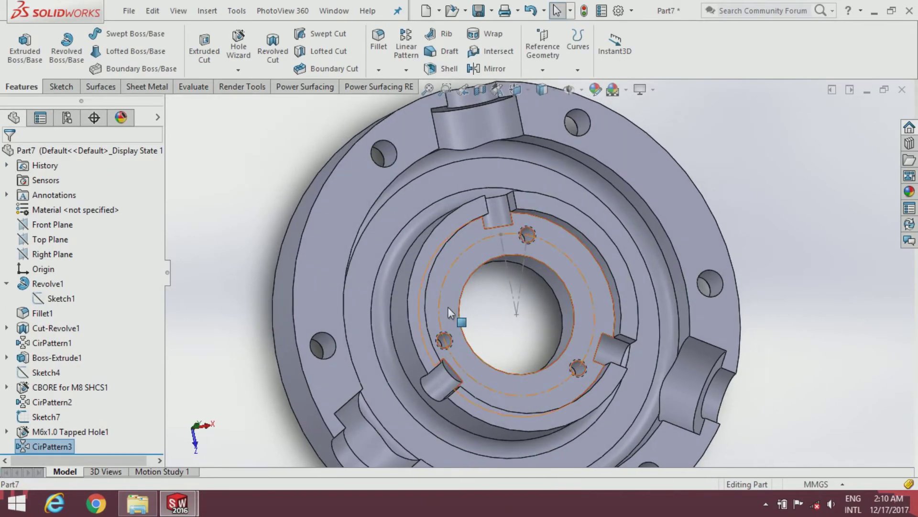
left_click(443, 283)
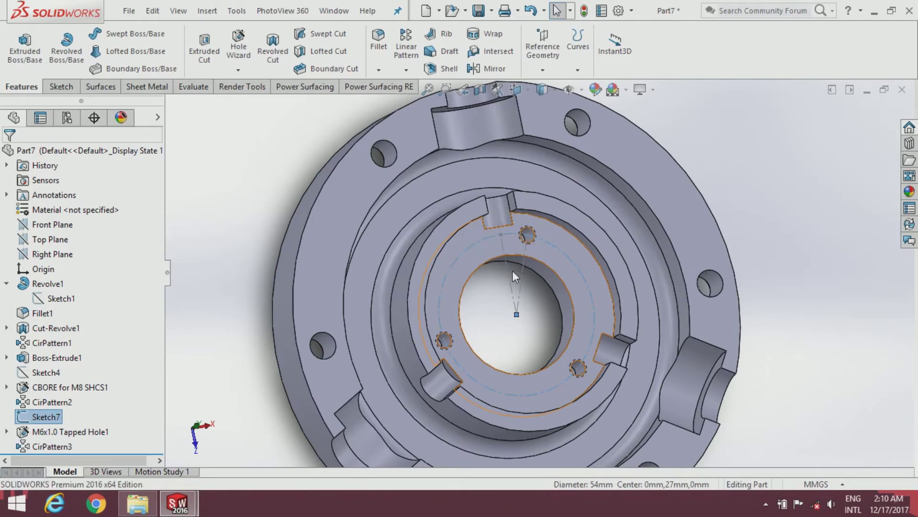
mouse_move(512, 270)
middle_mouse_down()
mouse_move(525, 305)
mouse_move(510, 282)
mouse_move(521, 283)
middle_mouse_up()
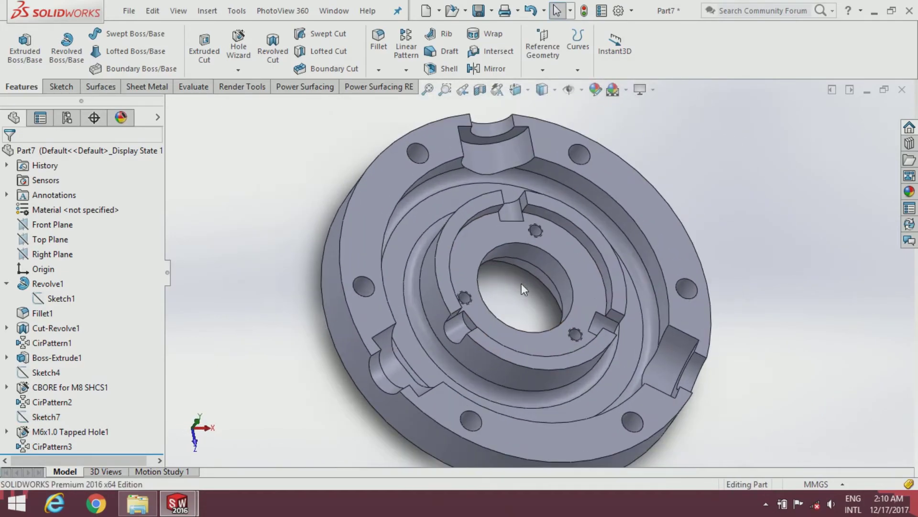
Step: Start an angle-distance chamfer set to 1 mm at 45°
left_click(380, 70)
left_click(404, 101)
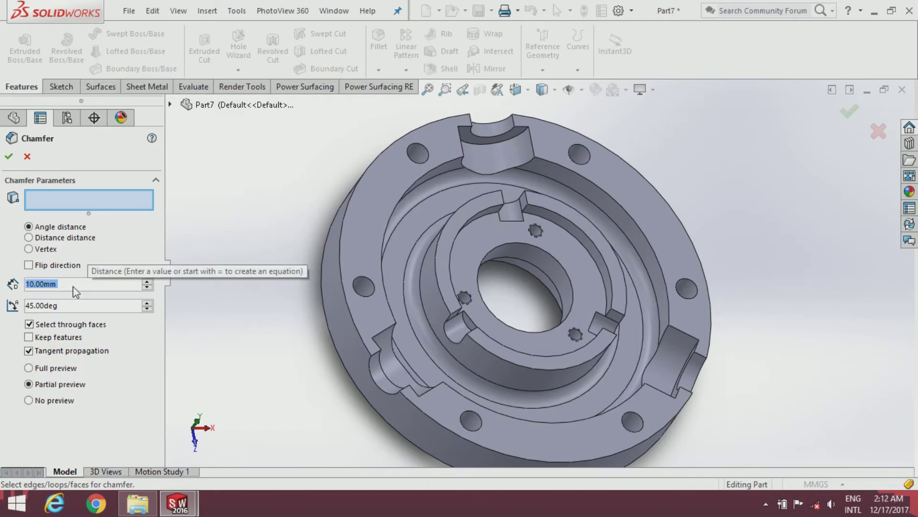
key("BackSpace")
type("1")
key("Return")
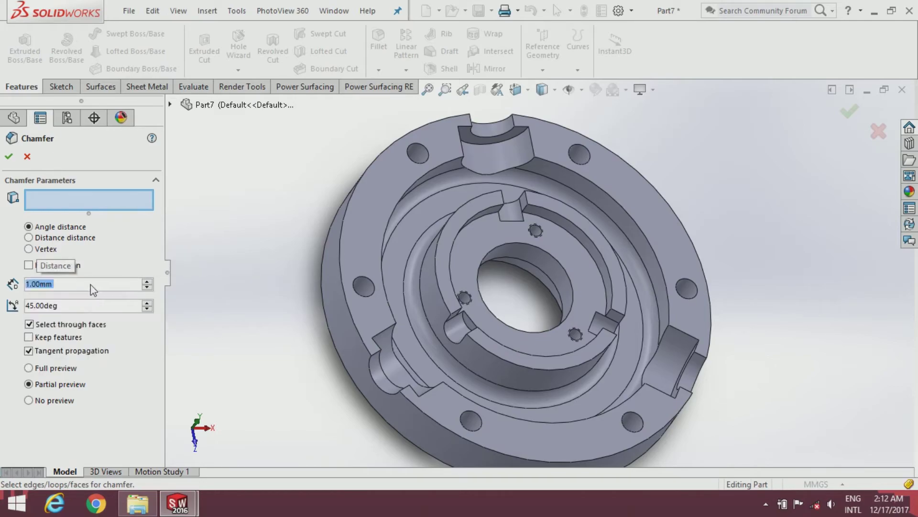
Step: Select ten chamfer edges: inner ring arcs, notch edges, raised block and outer ring arcs
scroll(377, 270, "down", 3)
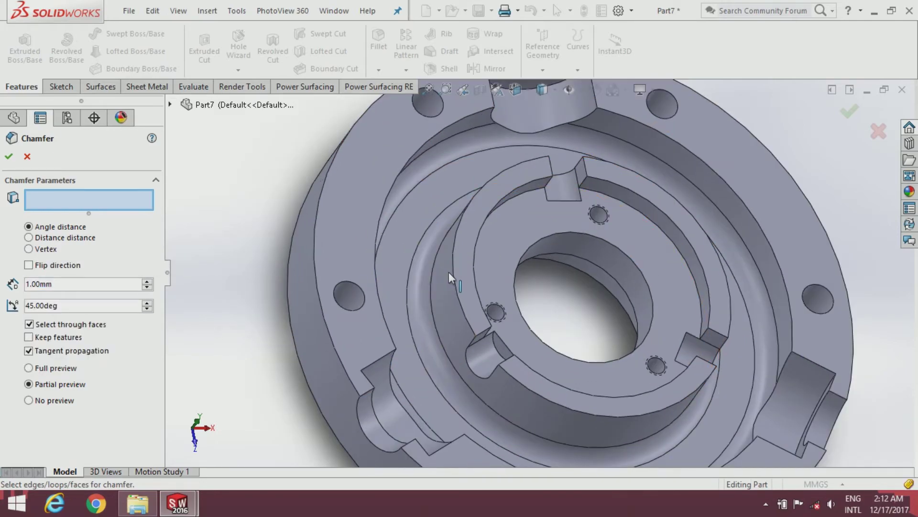
left_click(460, 302)
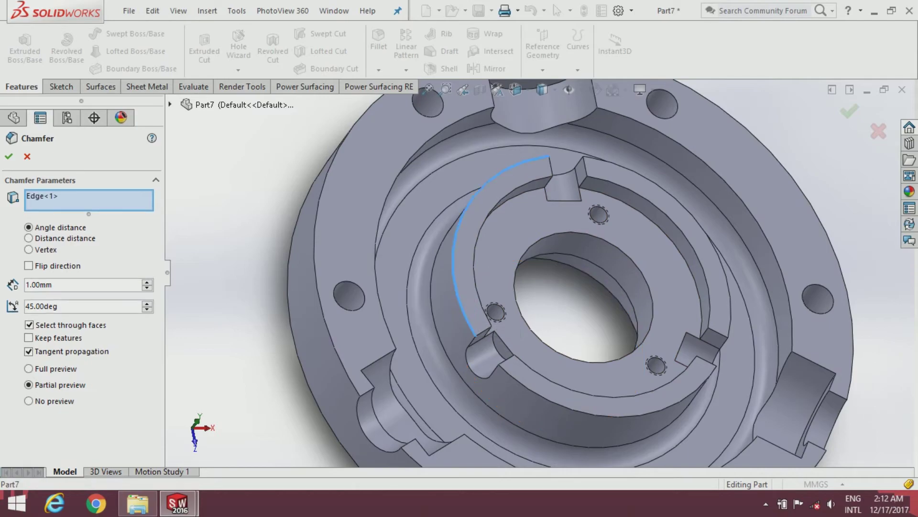
left_click(484, 302)
scroll(493, 330, "down", 2)
scroll(490, 335, "down", 2)
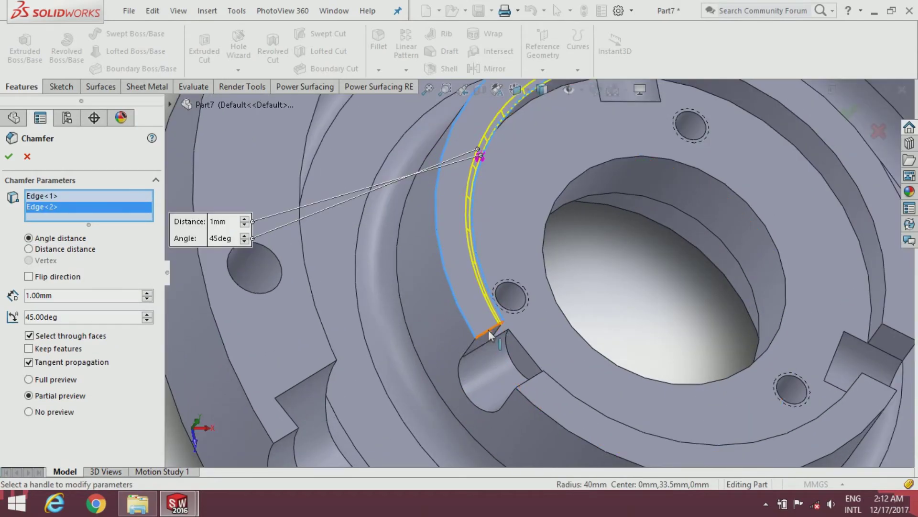
left_click(489, 331)
scroll(541, 383, "down", 2)
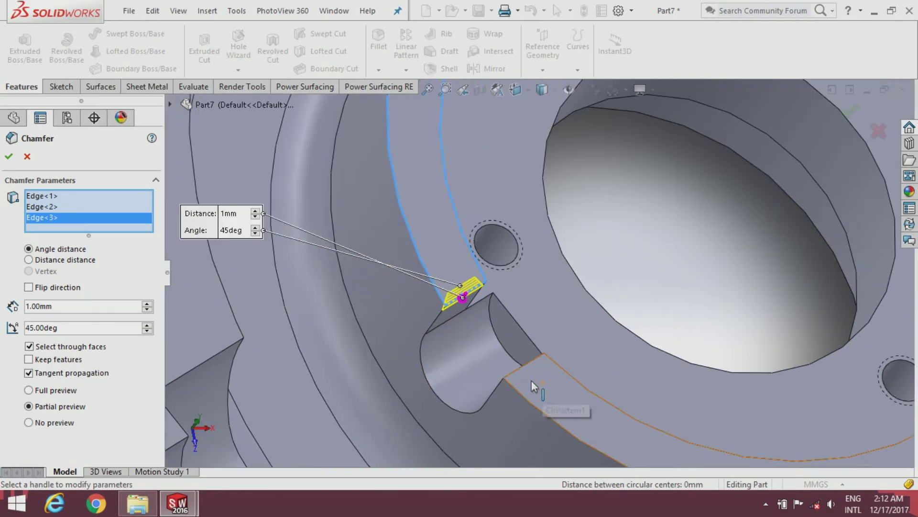
left_click(519, 367)
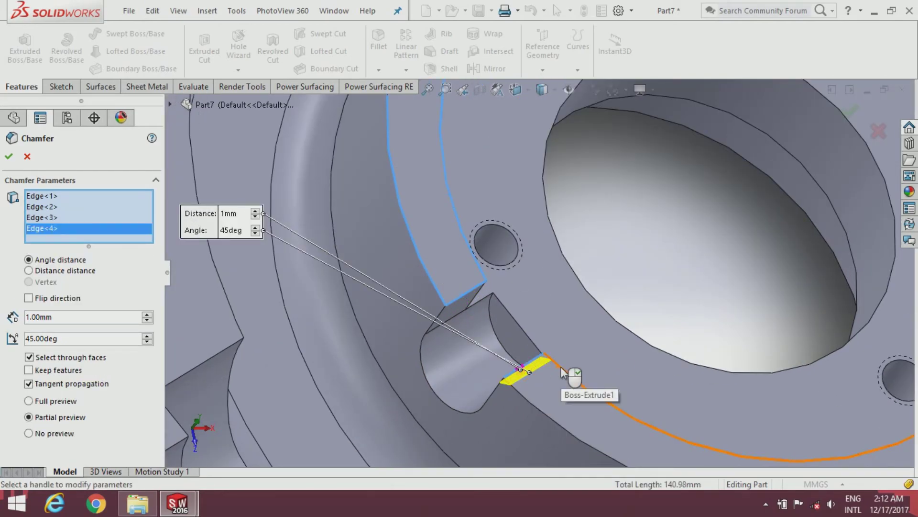
left_click(521, 370)
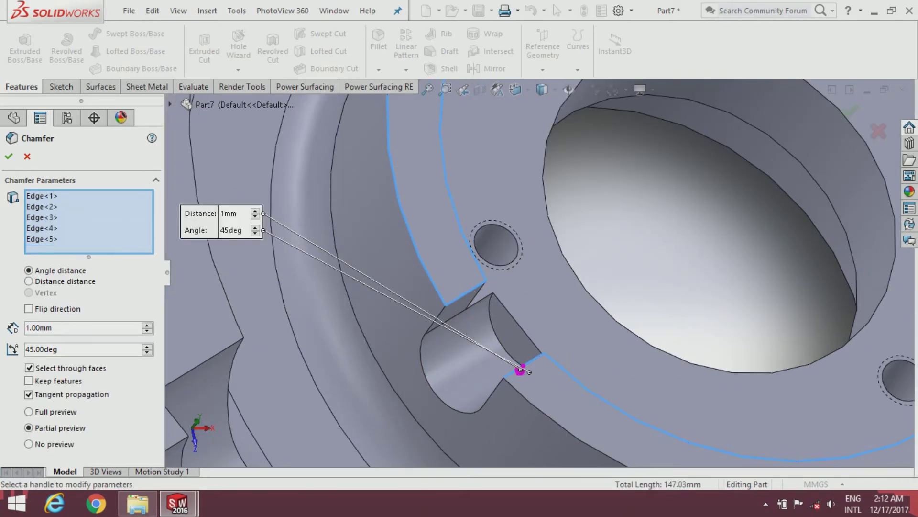
left_click(527, 401)
scroll(523, 369, "up", 3)
scroll(705, 282, "down", 1)
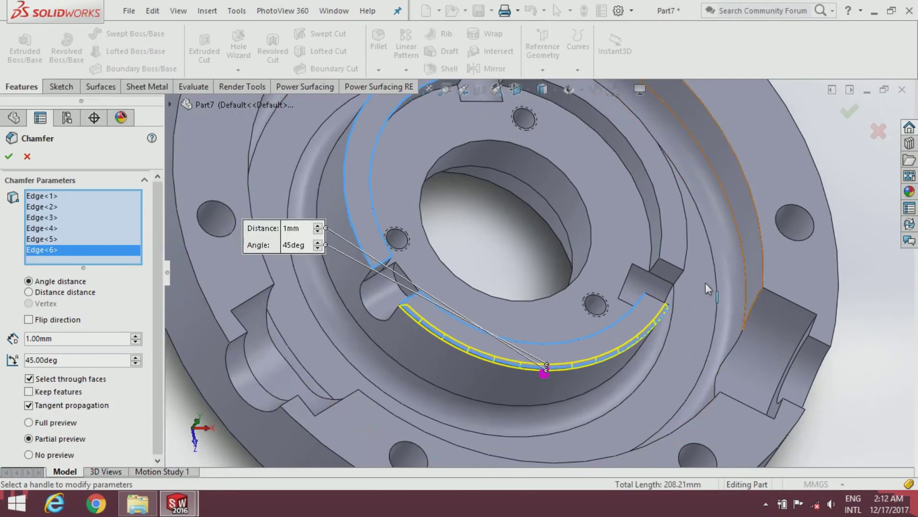
scroll(644, 303, "down", 2)
scroll(644, 303, "down", 2)
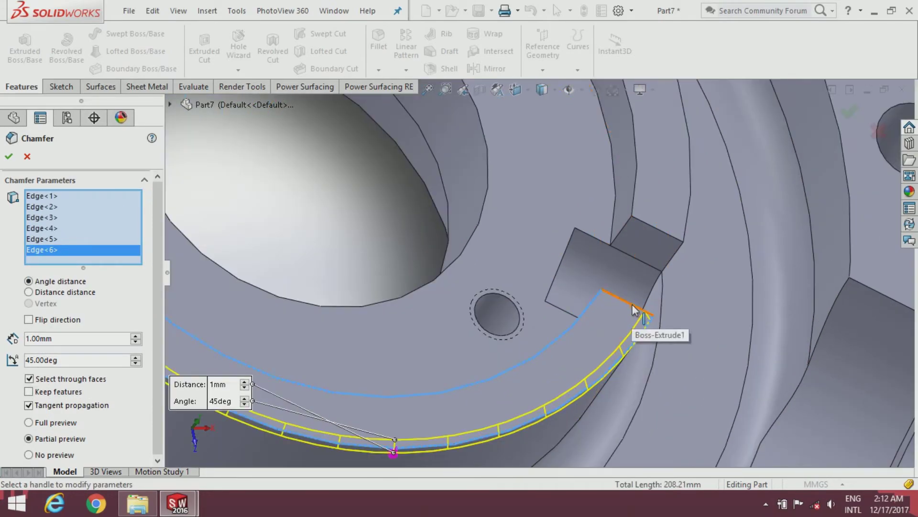
left_click(632, 309)
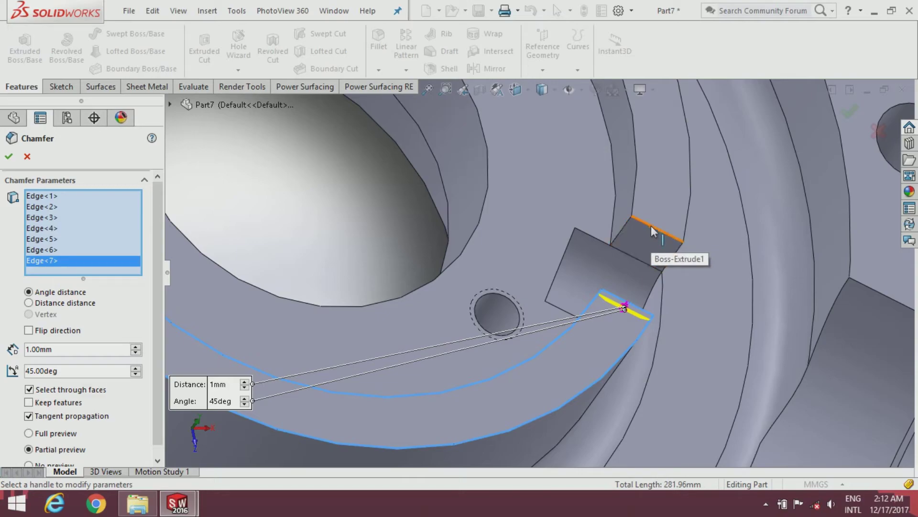
left_click(640, 211)
left_click(635, 198)
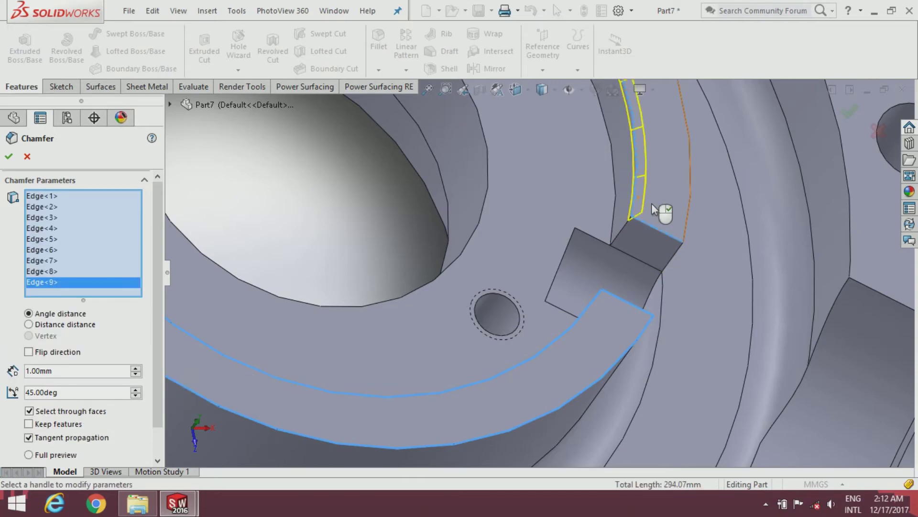
left_click(689, 222)
Step: Add the upper notch, rim slot, outer flange and bore edges, then apply the chamfer
scroll(653, 166, "up", 3)
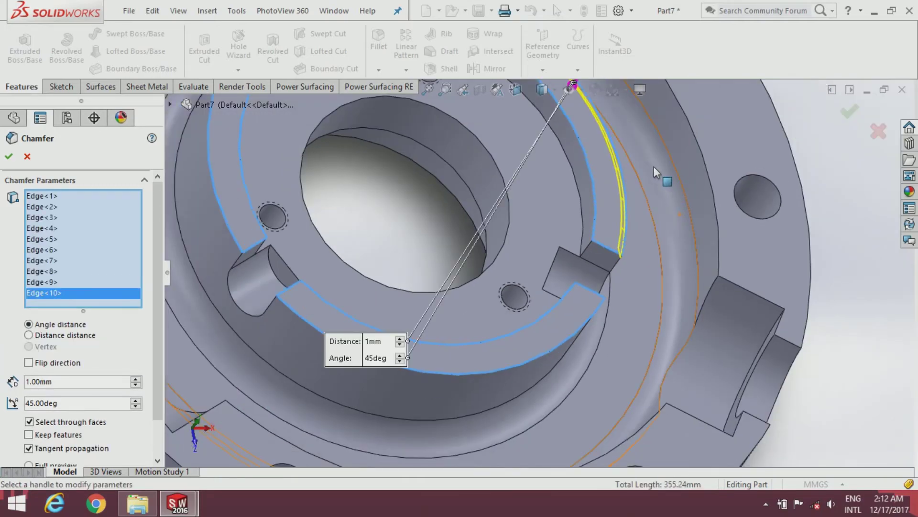
scroll(571, 136, "up", 3)
scroll(493, 188, "up", 2)
scroll(492, 187, "down", 2)
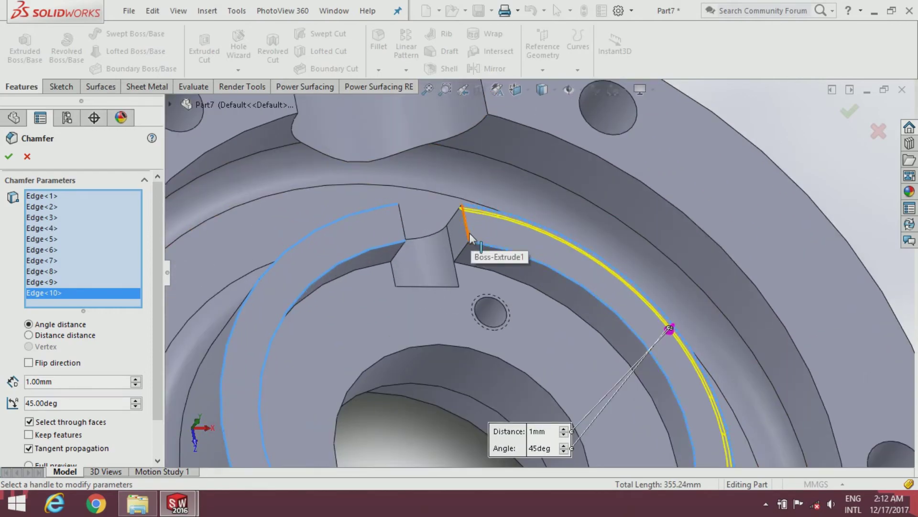
left_click(469, 237)
scroll(483, 244, "up", 4)
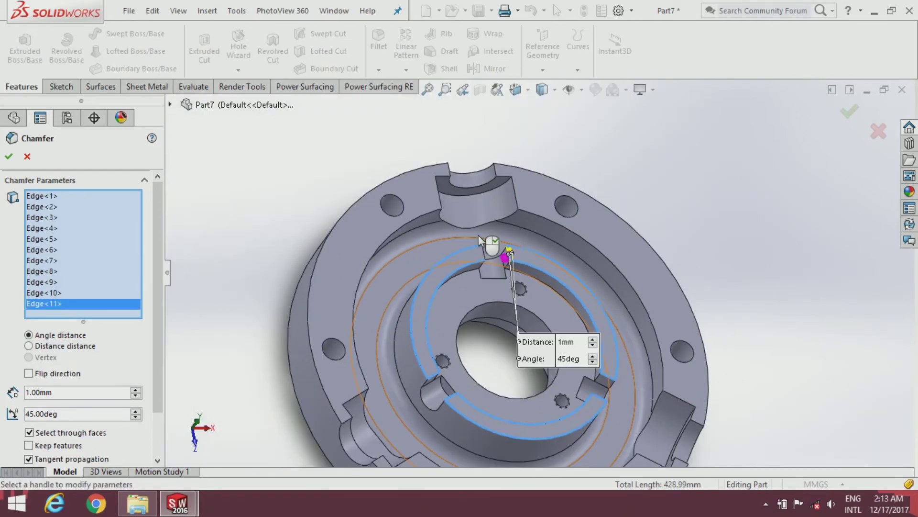
scroll(431, 385, "down", 2)
scroll(385, 418, "down", 2)
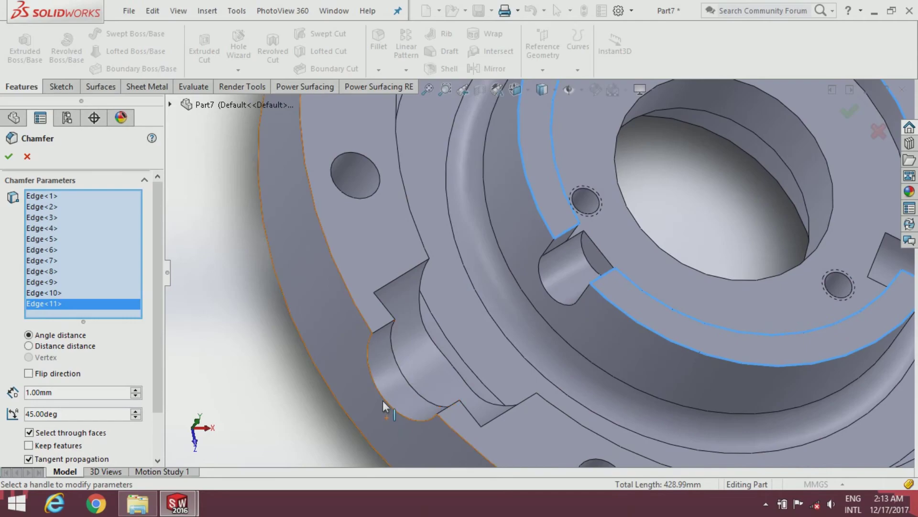
scroll(384, 406, "down", 2)
left_click(383, 406)
scroll(461, 381, "up", 3)
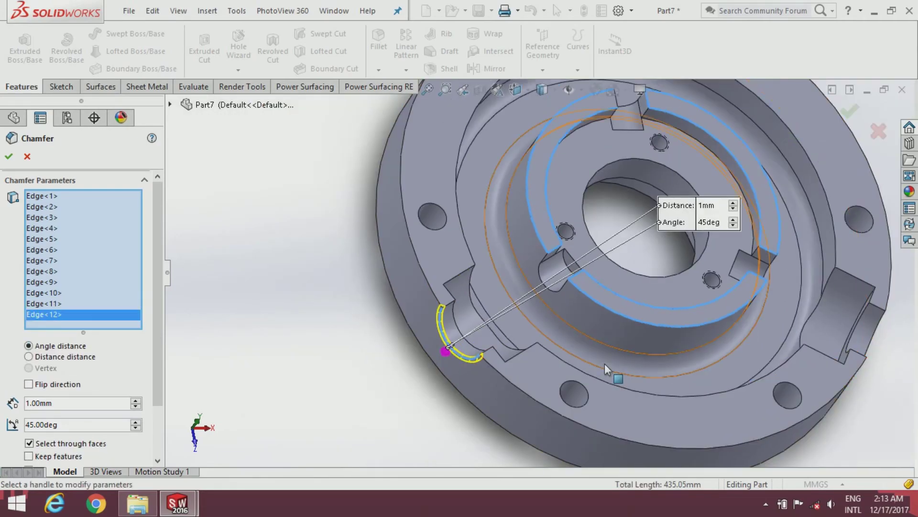
scroll(744, 257, "up", 2)
scroll(744, 257, "down", 2)
scroll(703, 343, "down", 1)
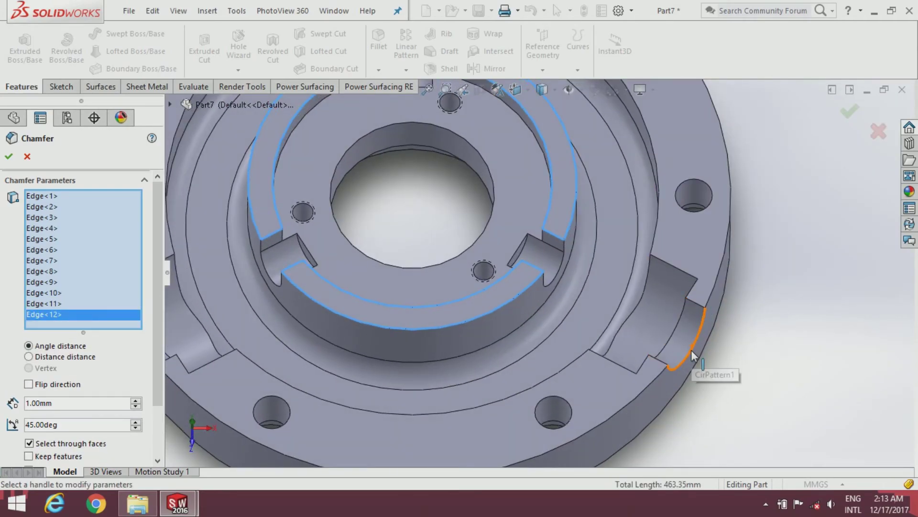
left_click(700, 338)
scroll(700, 339, "up", 2)
scroll(524, 169, "up", 2)
scroll(515, 213, "down", 2)
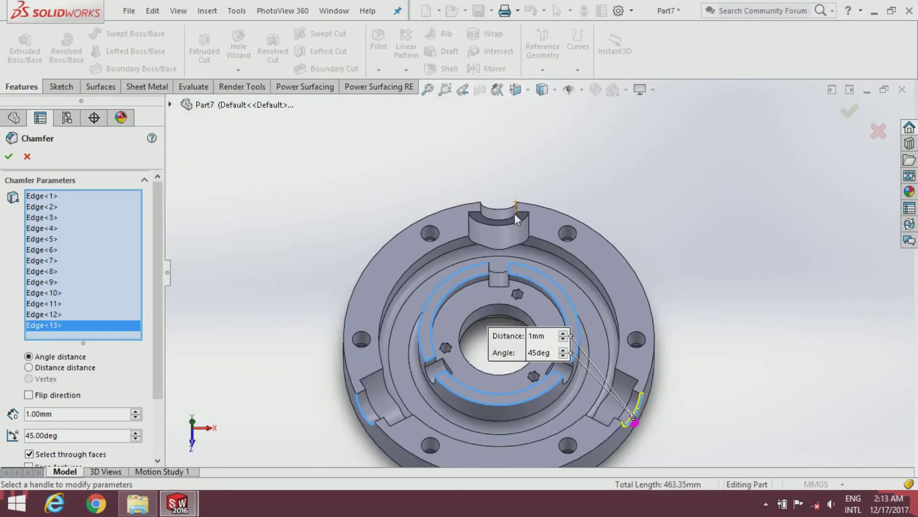
scroll(492, 220, "down", 3)
left_click(490, 234)
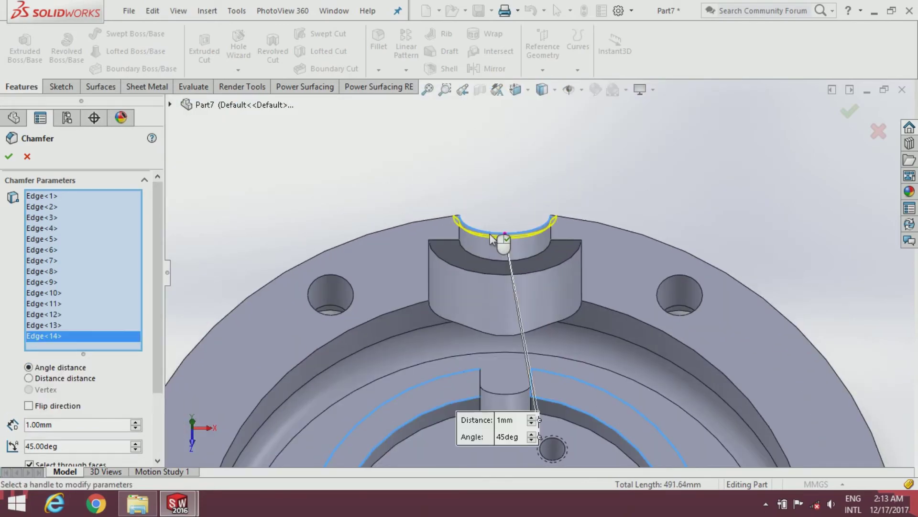
scroll(497, 262, "up", 1)
scroll(497, 262, "up", 3)
middle_click_drag(460, 329, 431, 345)
scroll(421, 347, "down", 3)
scroll(431, 347, "down", 2)
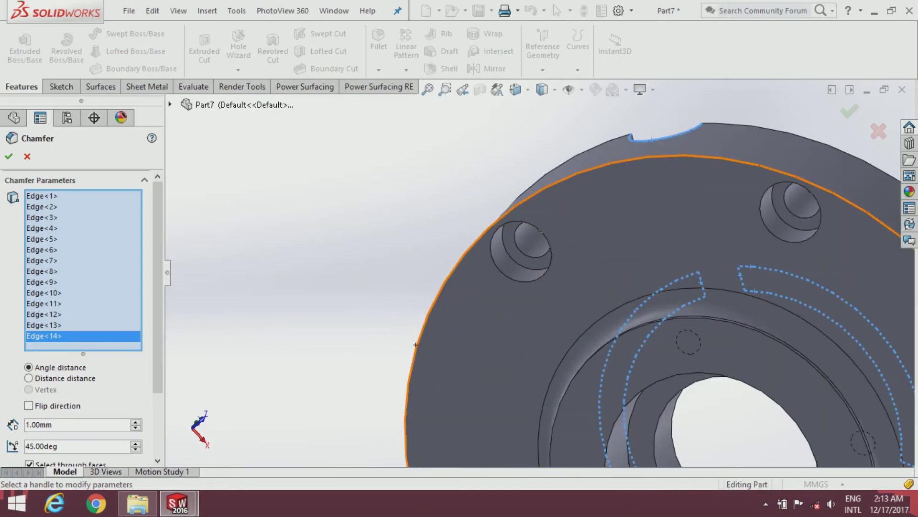
scroll(440, 347, "down", 1)
left_click(425, 327)
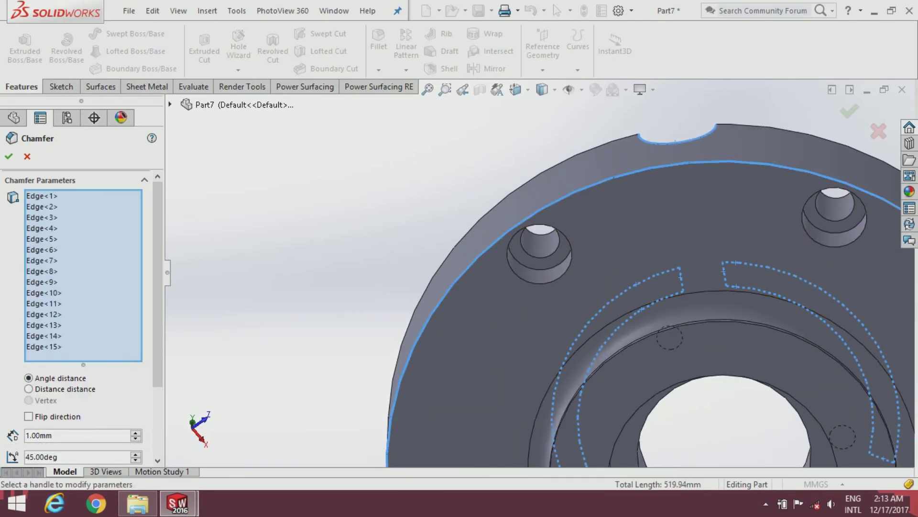
middle_click_drag(521, 362, 670, 373)
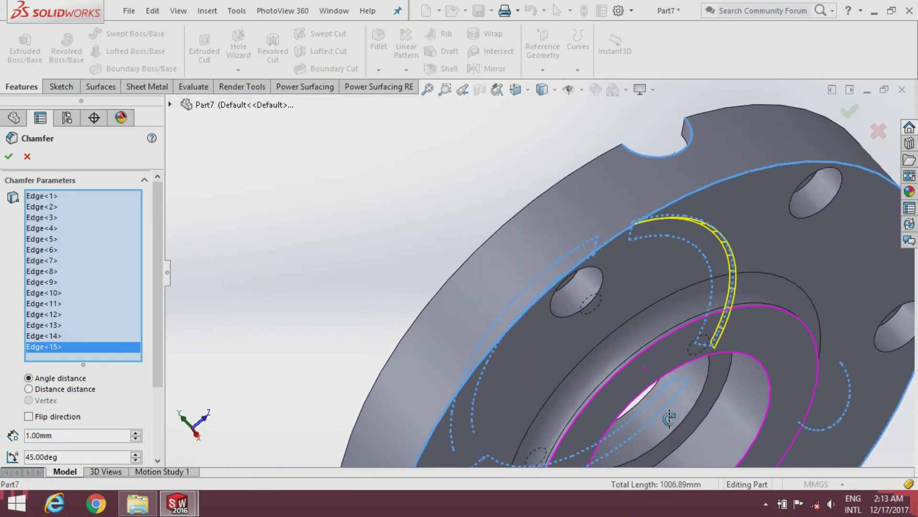
scroll(670, 373, "down", 2)
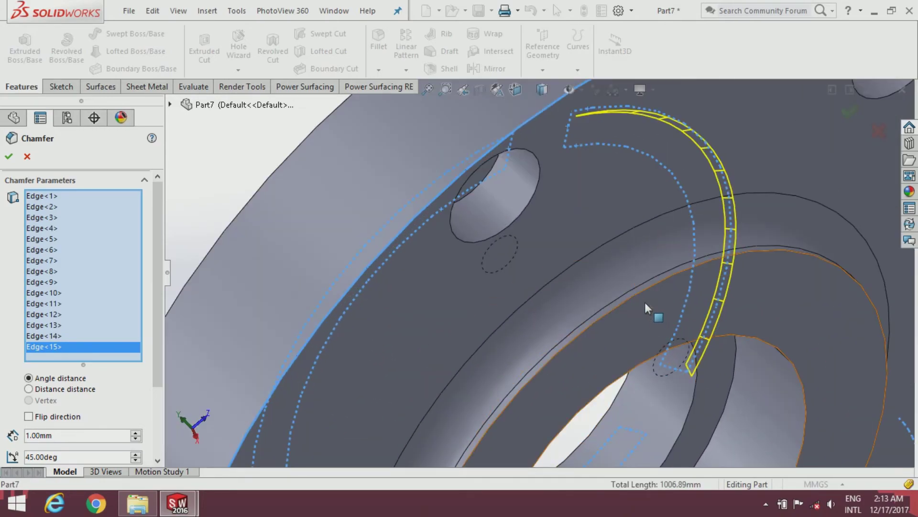
left_click(611, 322)
scroll(665, 323, "up", 3)
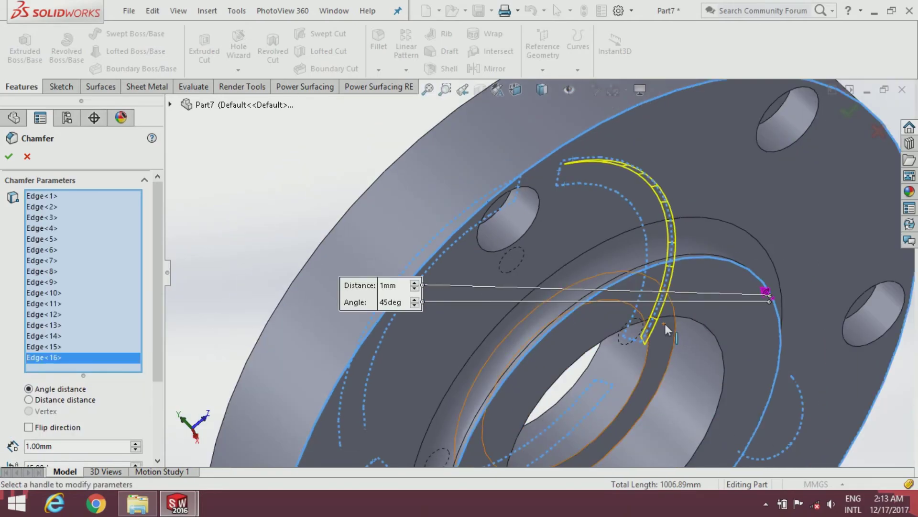
scroll(684, 320, "up", 3)
middle_click_drag(764, 250, 758, 440)
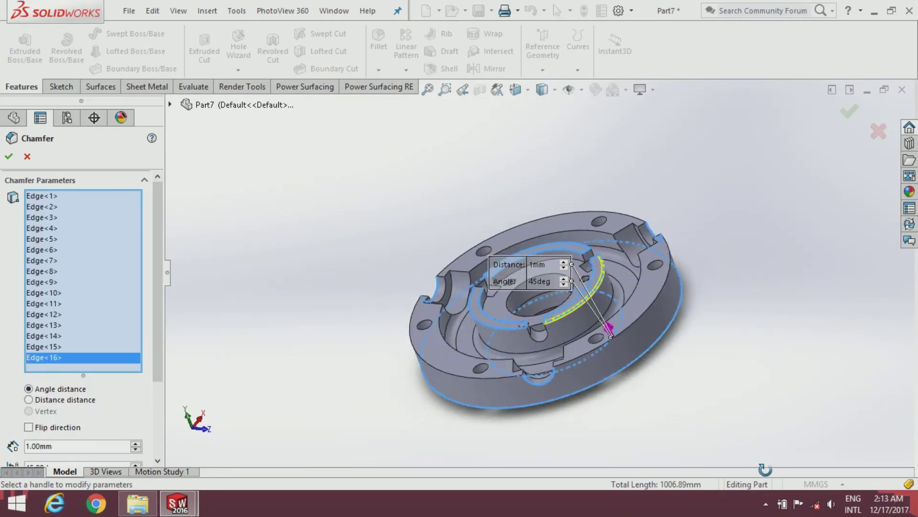
left_click(6, 160)
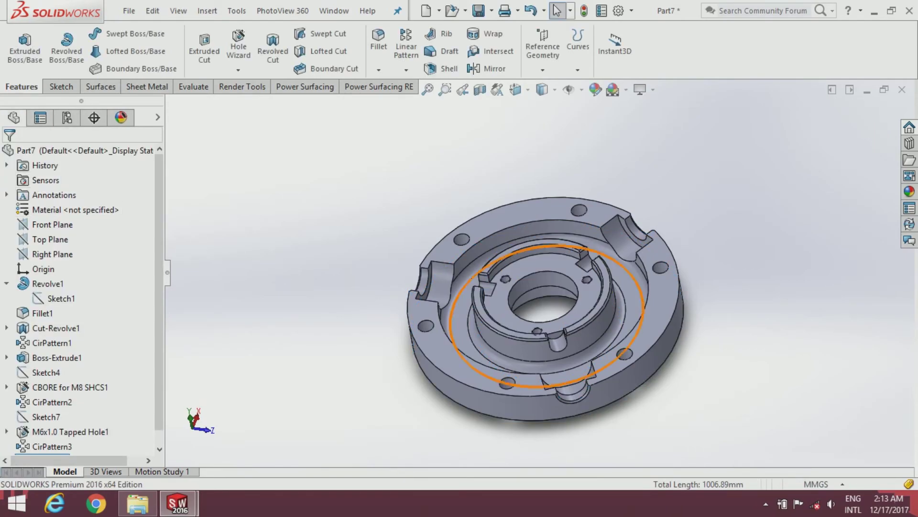
middle_click_drag(479, 310, 493, 350)
middle_click_drag(538, 330, 525, 337)
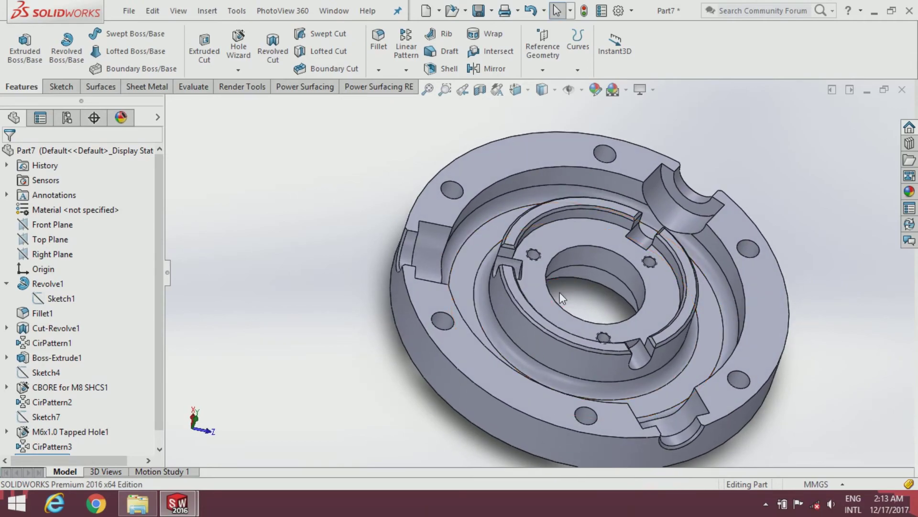
left_click(389, 72)
Step: Chamfer the top, lower and right outer rim edges at 0.5 mm × 45°
left_click(392, 103)
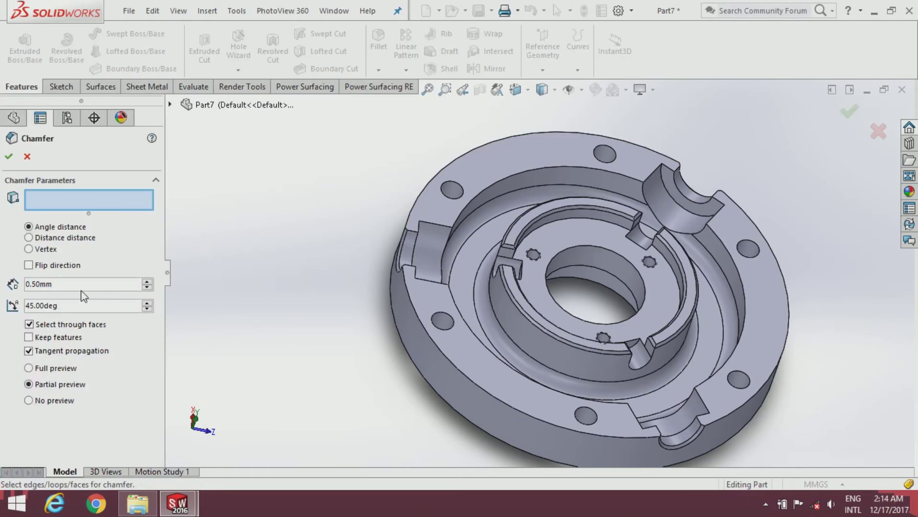
left_click(416, 200)
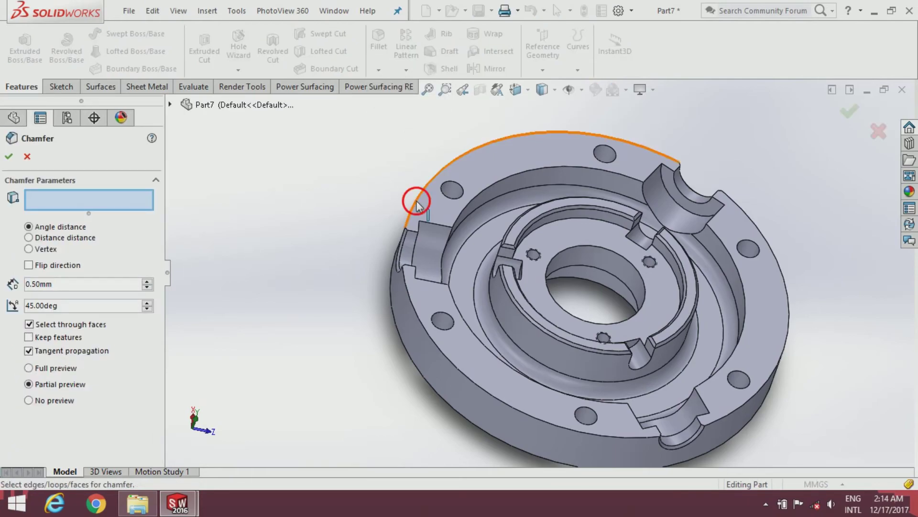
left_click(455, 368)
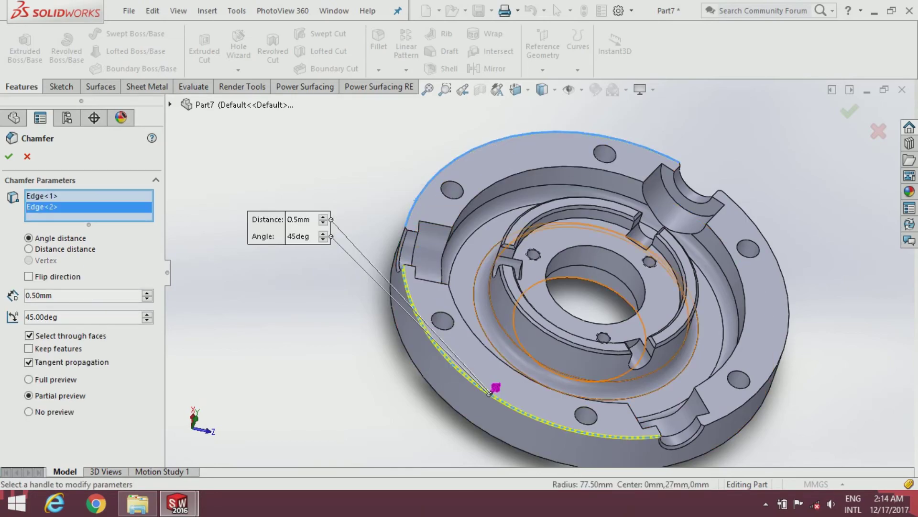
left_click(752, 403)
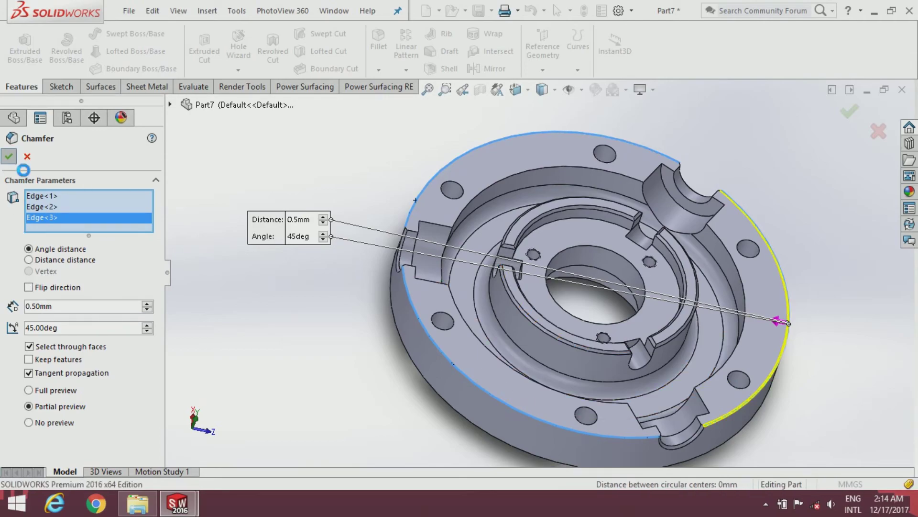
left_click(8, 157)
Step: Orbit the part to its underside and start a Thread feature
mouse_move(445, 297)
middle_mouse_down()
mouse_move(506, 321)
mouse_move(477, 374)
mouse_move(497, 320)
middle_mouse_up()
scroll(478, 374, "down", 3)
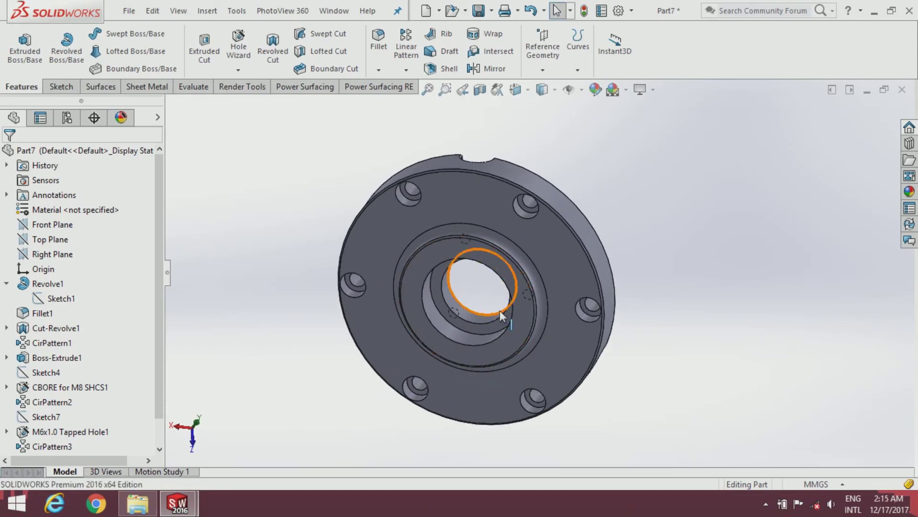
scroll(287, 186, "down", 3)
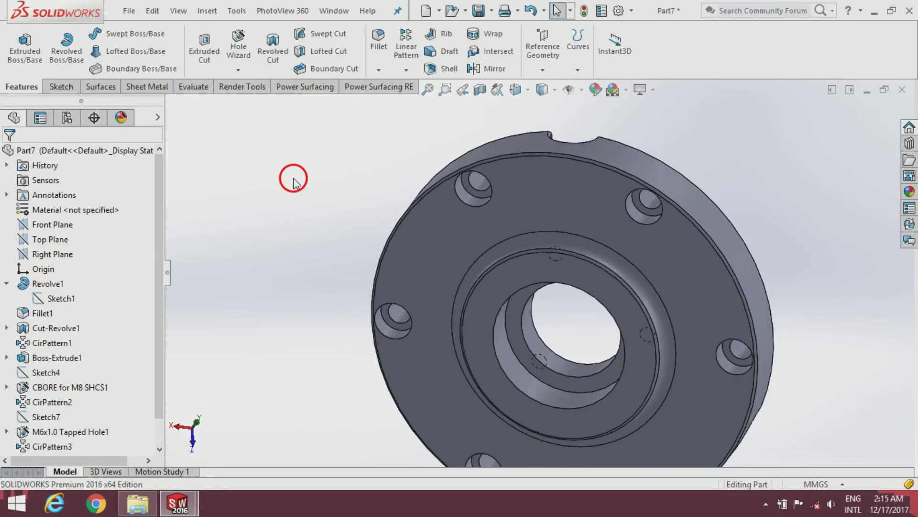
left_click(242, 71)
left_click(240, 103)
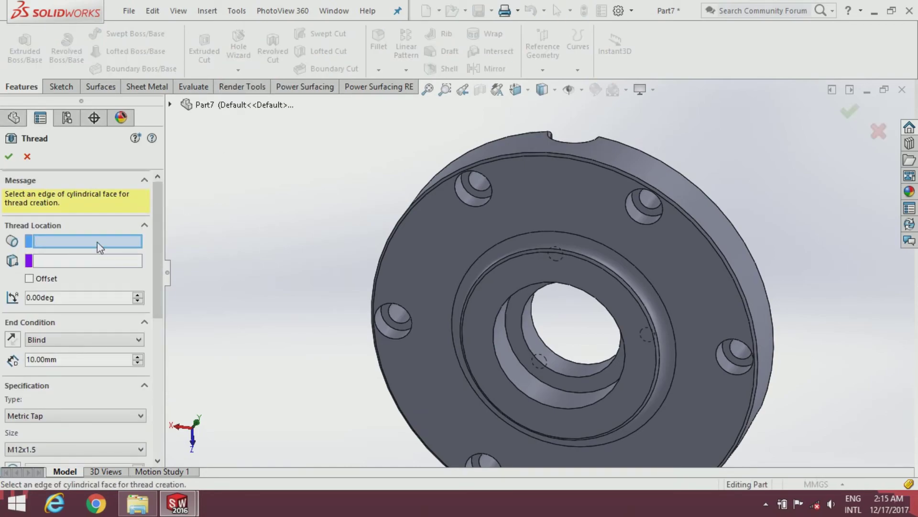
Step: Thread the inner bore edge with a Blind end condition 8 mm deep
mouse_move(386, 350)
middle_mouse_down()
mouse_move(510, 381)
mouse_move(502, 369)
middle_mouse_up()
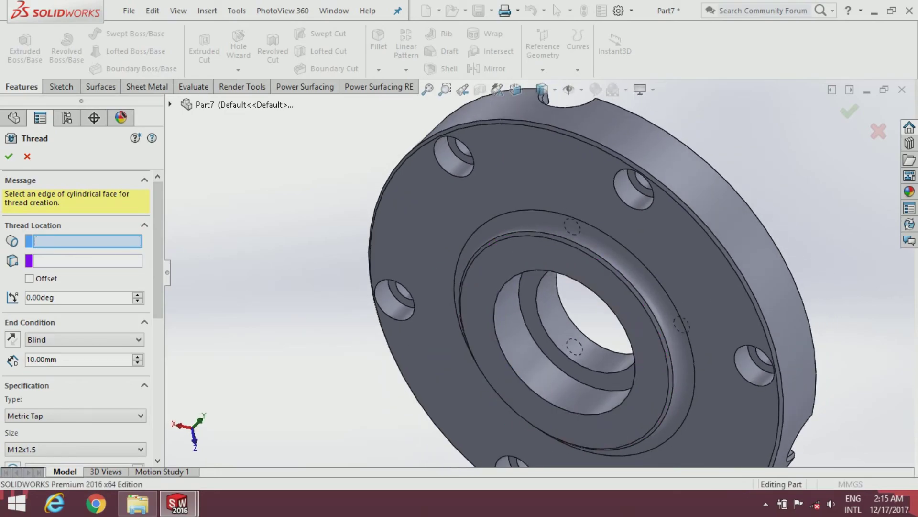
left_click(517, 369)
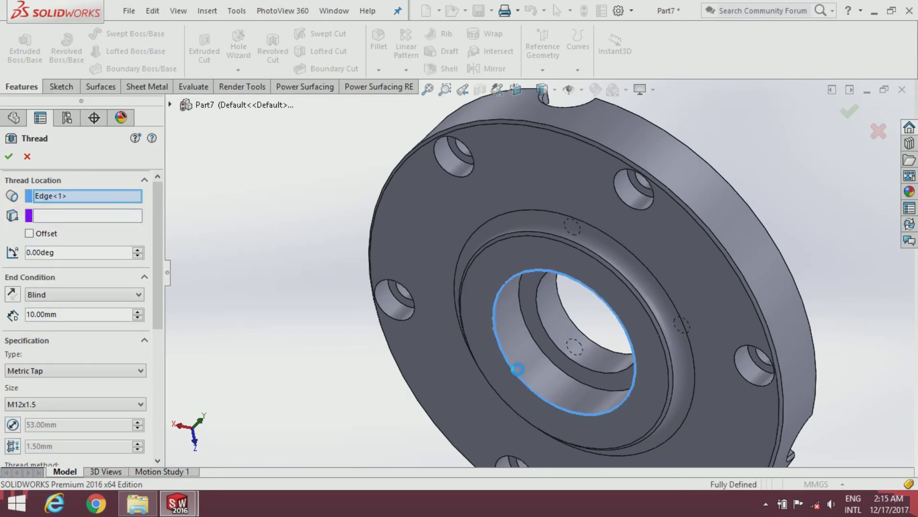
left_click(51, 294)
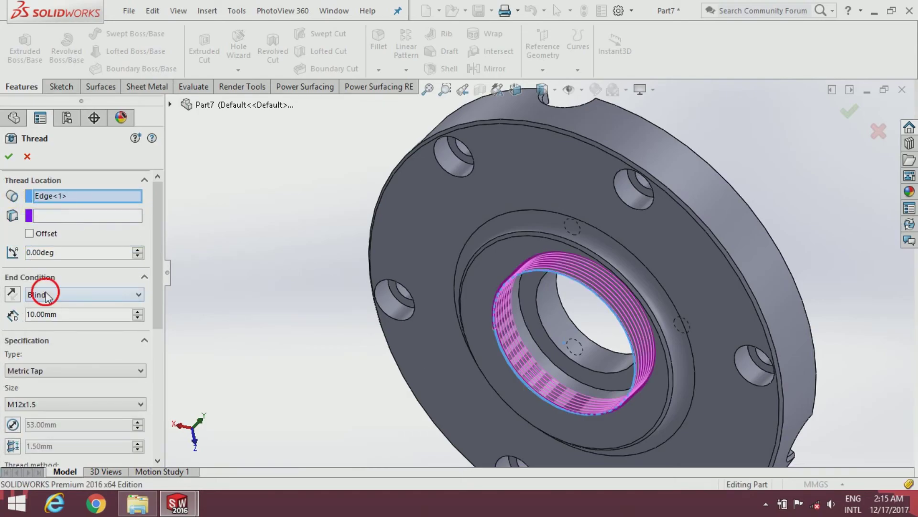
left_click(82, 316)
key("BackSpace")
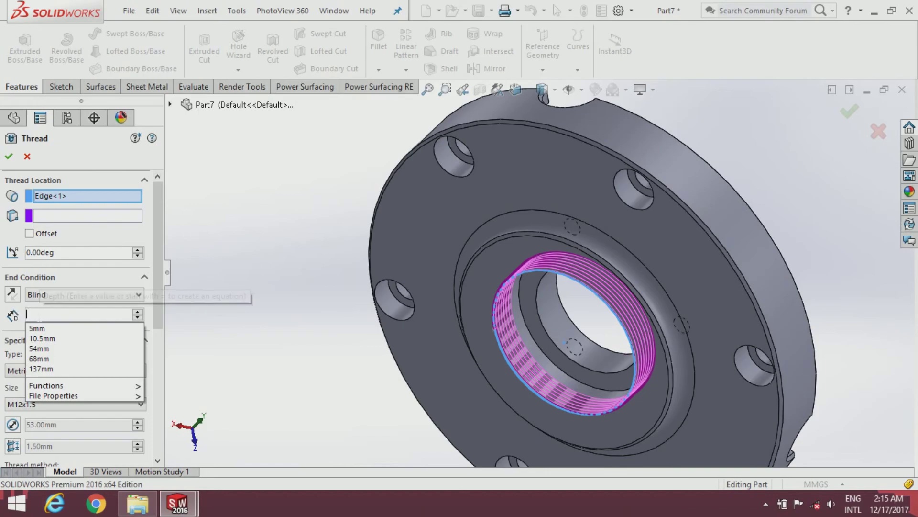
type("8.00mm")
key("Return")
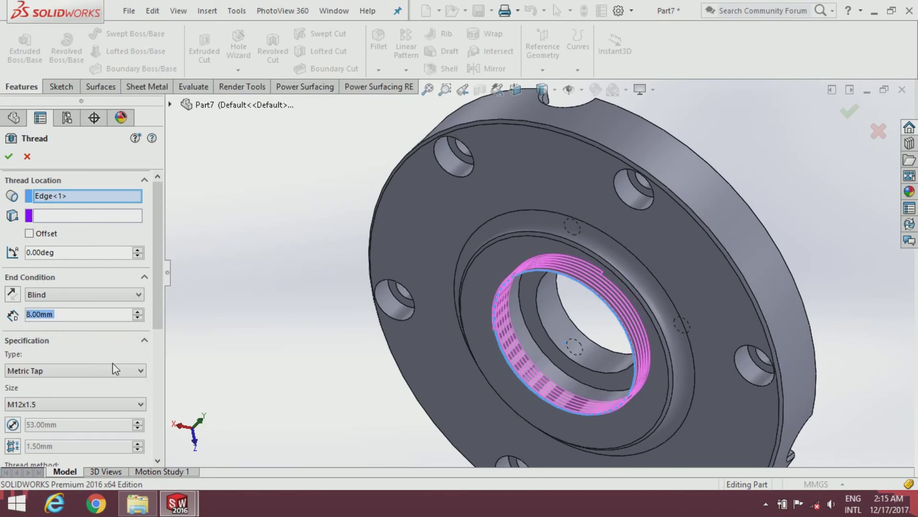
Step: Make it an extruded Metric Tap M12x1.5 thread with mirrored profile and confirm
left_click(113, 370)
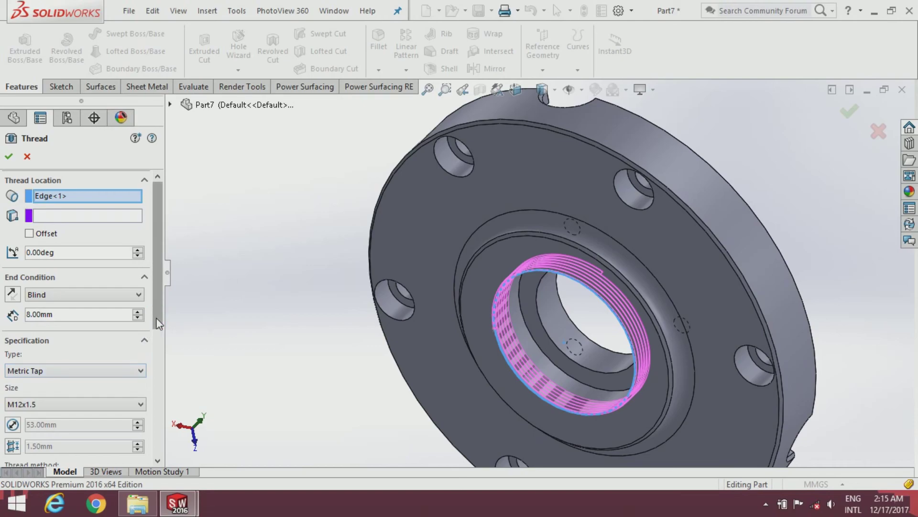
scroll(158, 324, "down", 3)
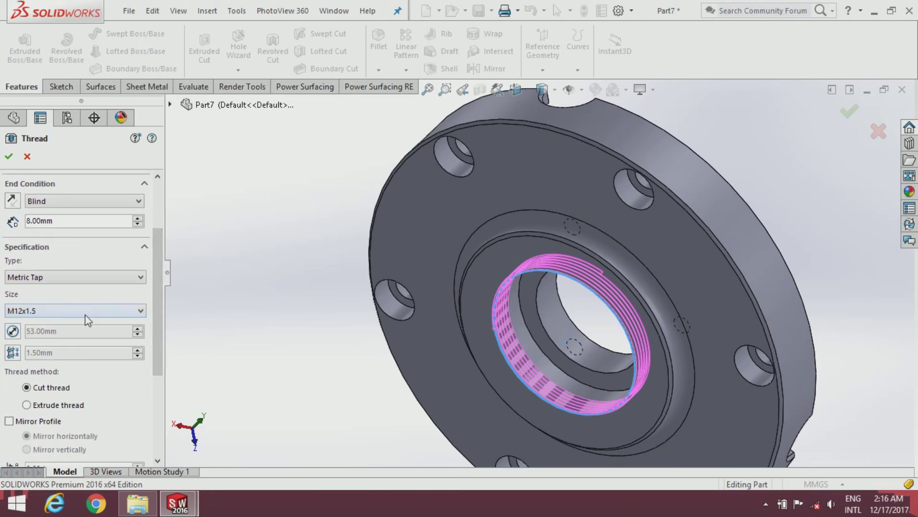
left_click_drag(156, 339, 158, 381)
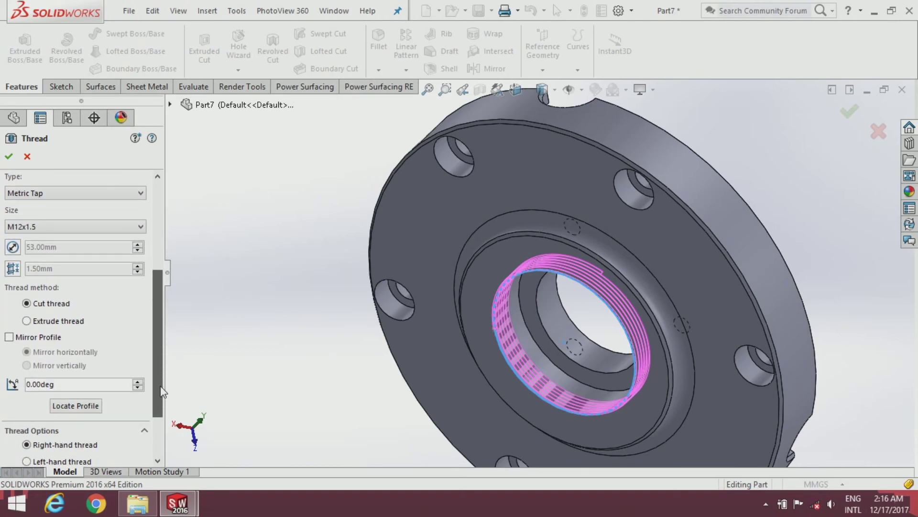
left_click(78, 328)
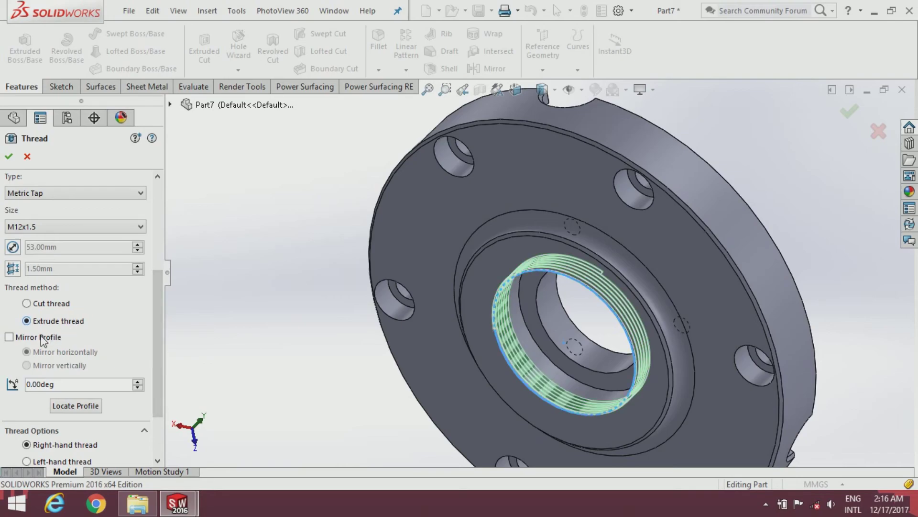
left_click(9, 336)
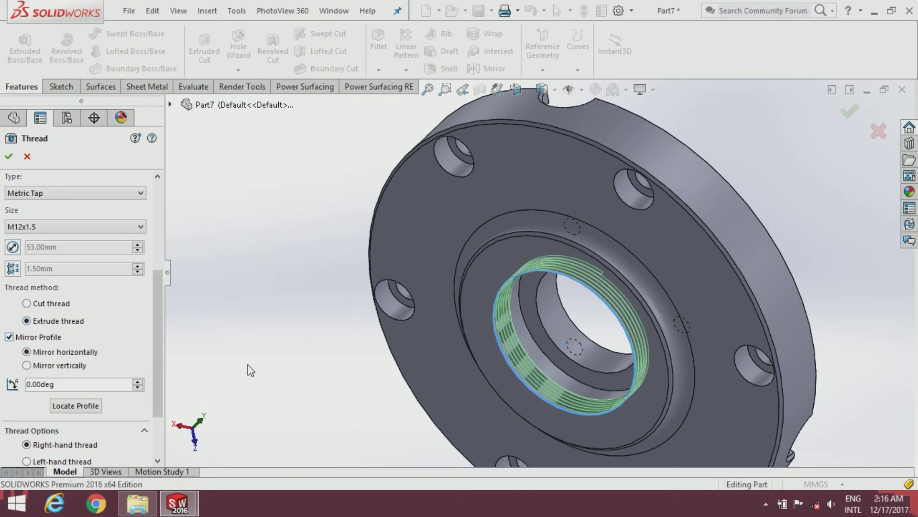
mouse_move(376, 354)
middle_mouse_down()
mouse_move(376, 432)
mouse_move(380, 390)
mouse_move(354, 390)
middle_mouse_up()
left_click_drag(159, 395, 148, 272)
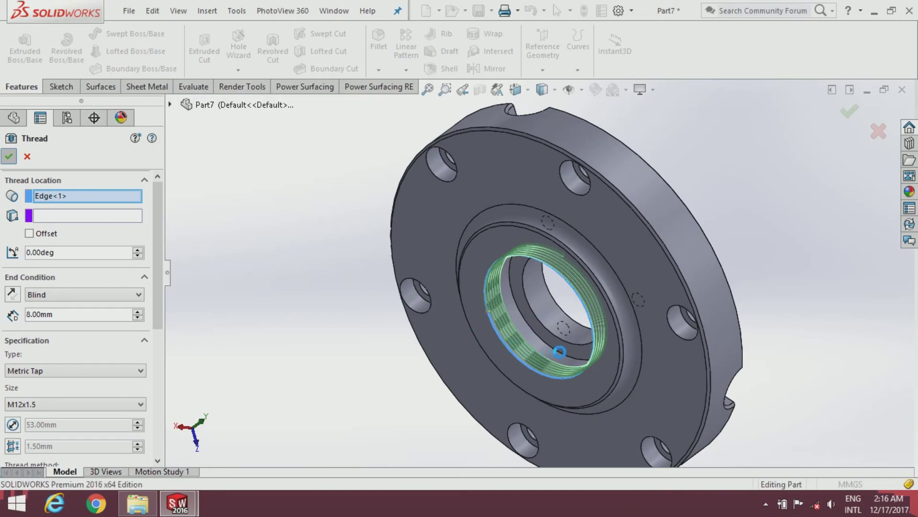
key("Return")
Step: Orbit the part to a flat top view, zoom in, and bring up Save As
middle_click_drag(559, 341, 595, 433)
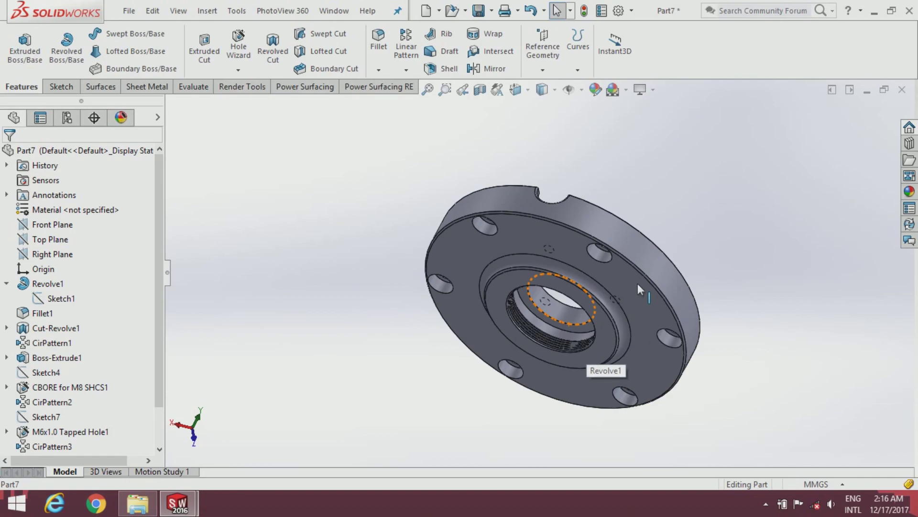
key("Right")
middle_click_drag(577, 360, 509, 279)
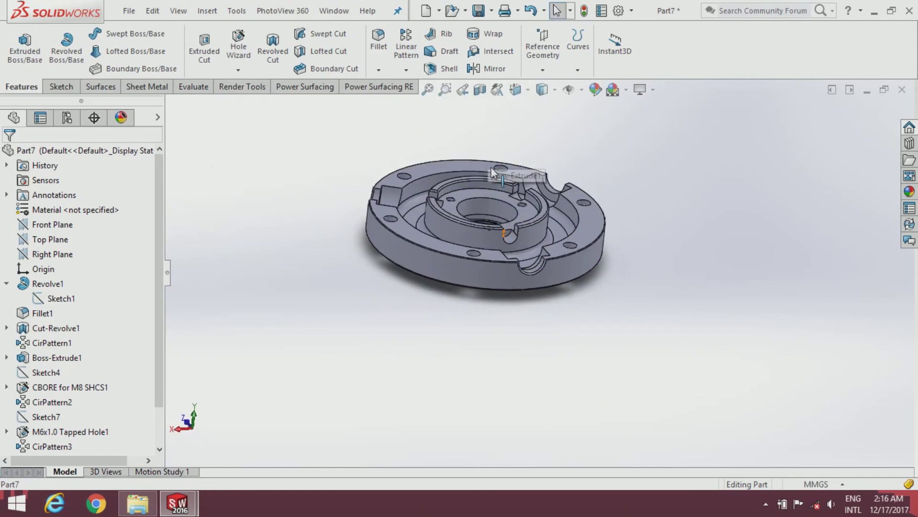
middle_click_drag(509, 279, 502, 158)
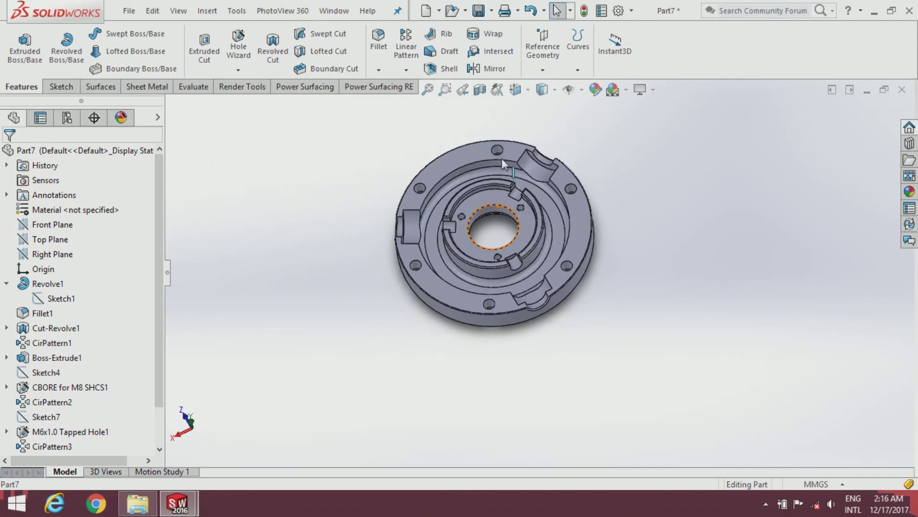
scroll(506, 166, "down", 2)
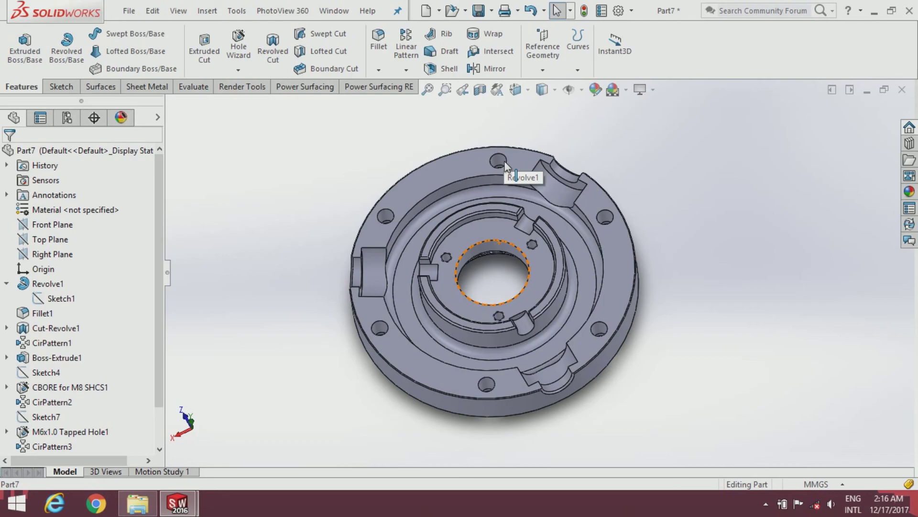
left_click(479, 11)
type("Adapter plate")
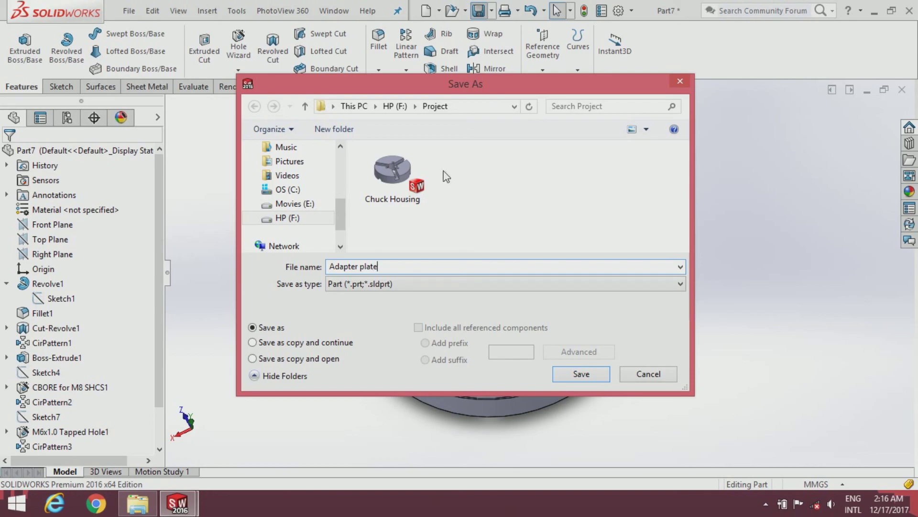
Step: Save the part as 'Adapter plate' in F:\Project, choosing Rebuild and save
left_click(595, 374)
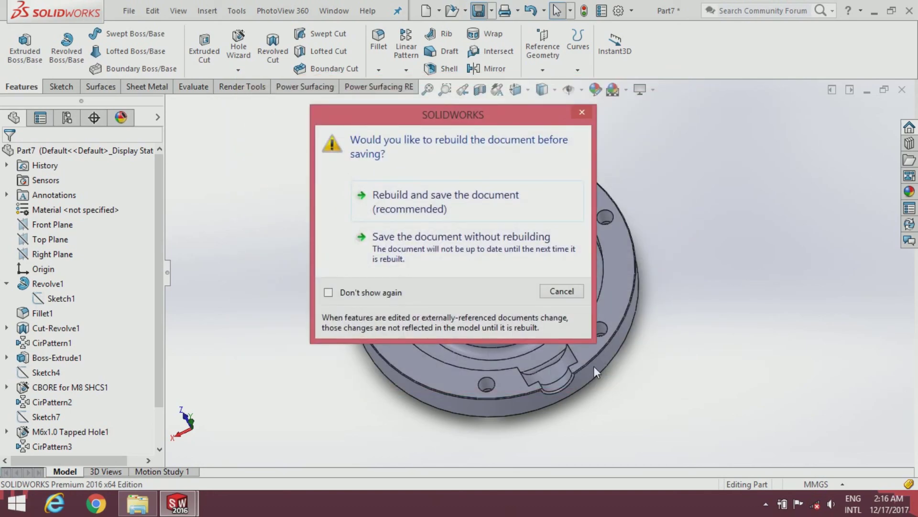
left_click(487, 205)
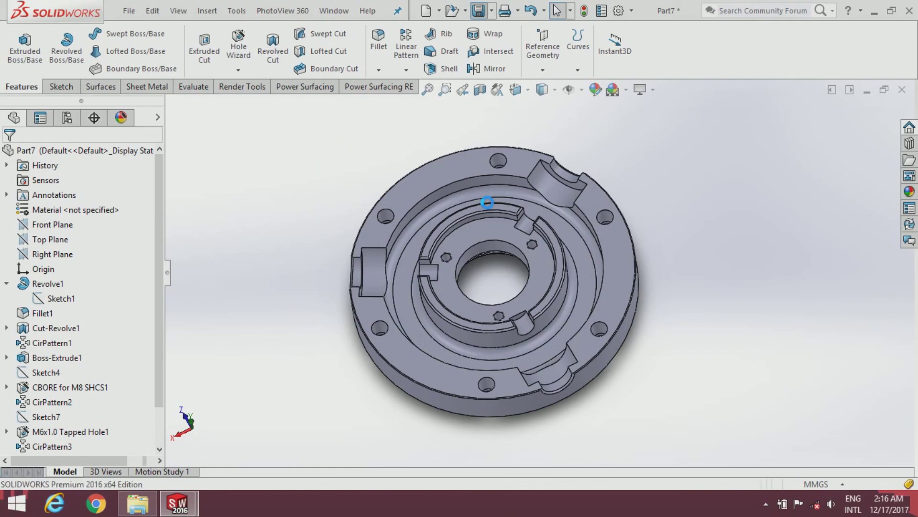